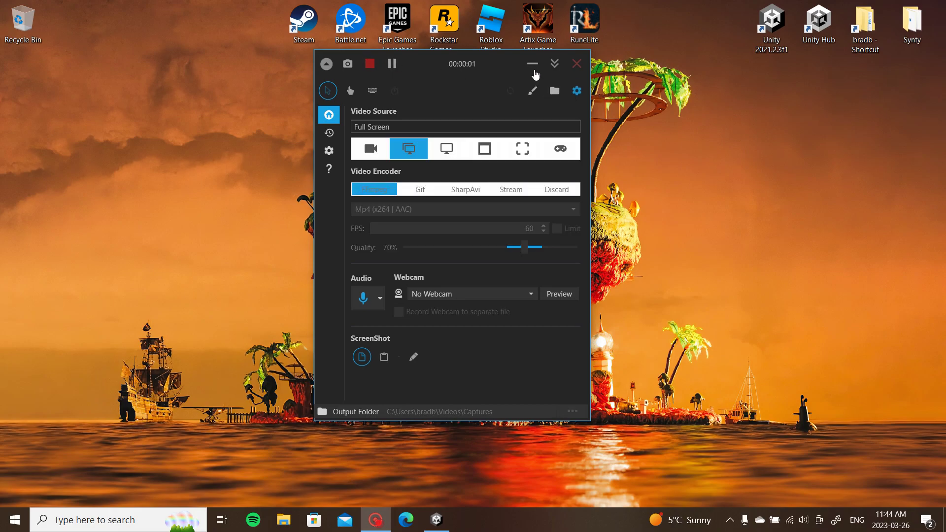
# Restore the Unity editor, collapse the Stats and Project asset folders, and orbit the Scene view.
pyautogui.click(534, 65)
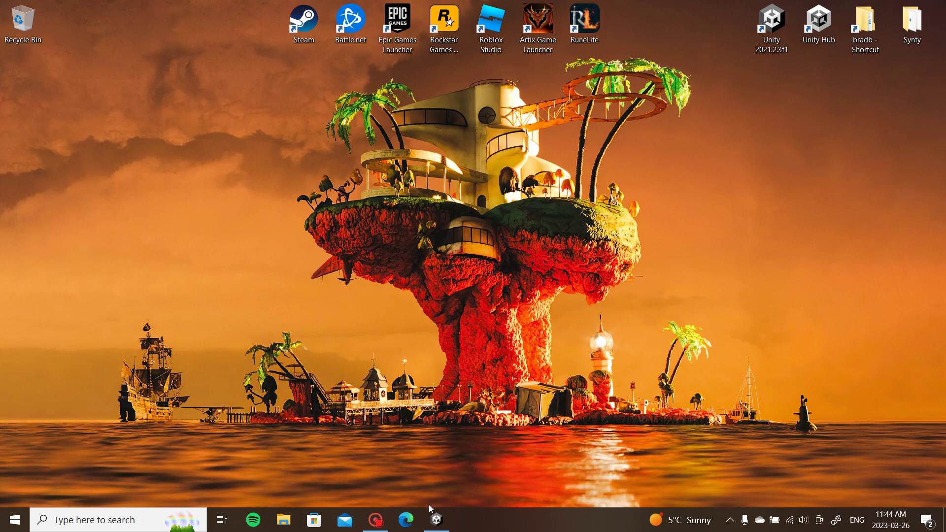
pyautogui.click(436, 519)
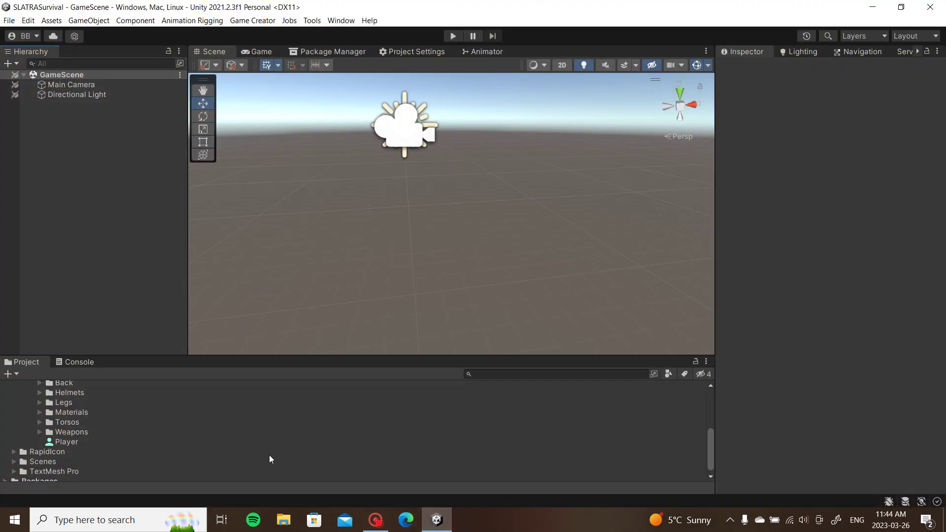
pyautogui.scroll(10, 247, 433)
pyautogui.click(22, 467)
pyautogui.click(14, 417)
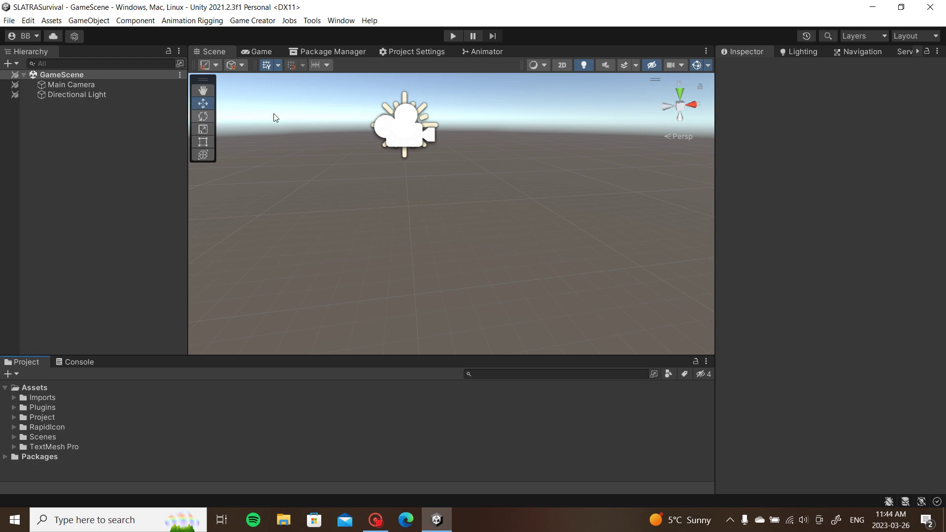
pyautogui.scroll(-3, 392, 176)
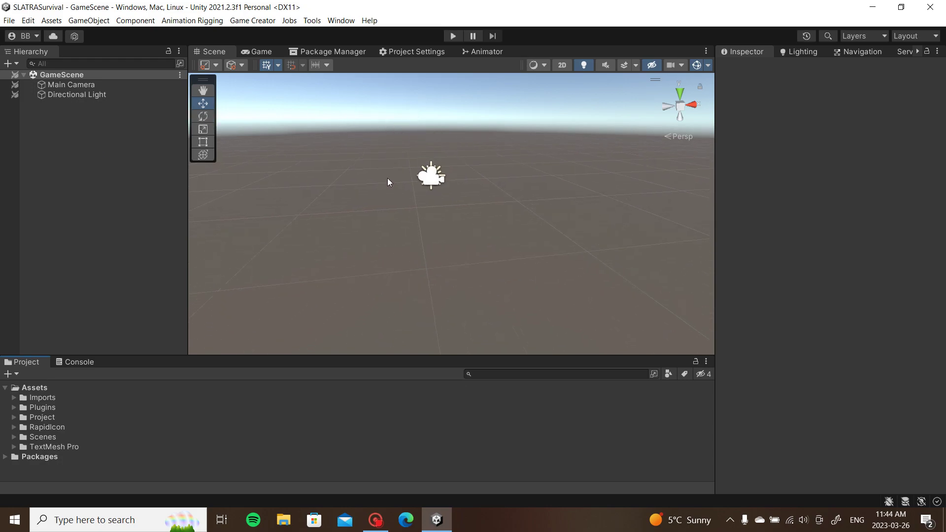
pyautogui.moveTo(387, 178); pyautogui.dragTo(408, 181, button='right')
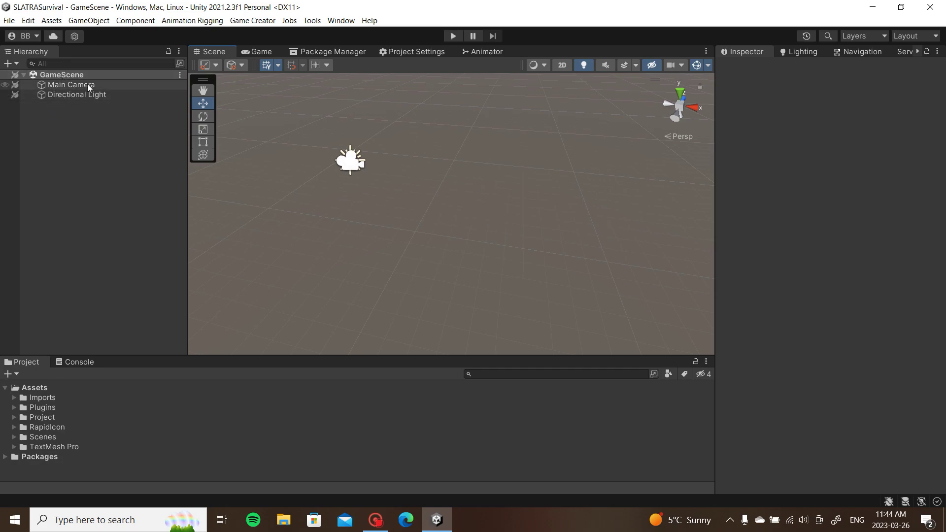
# Create an empty object named GameLoad at position 0, 0, 0.
pyautogui.rightClick(79, 103)
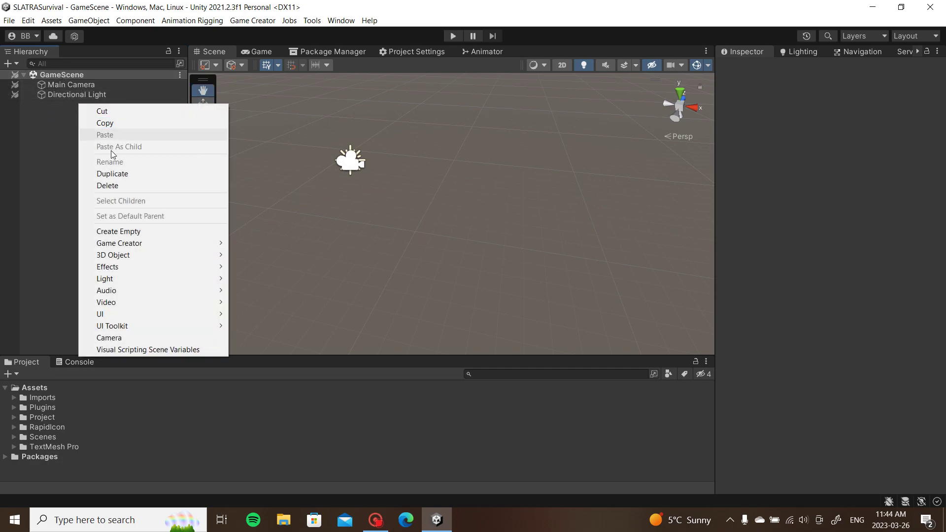
pyautogui.click(155, 230)
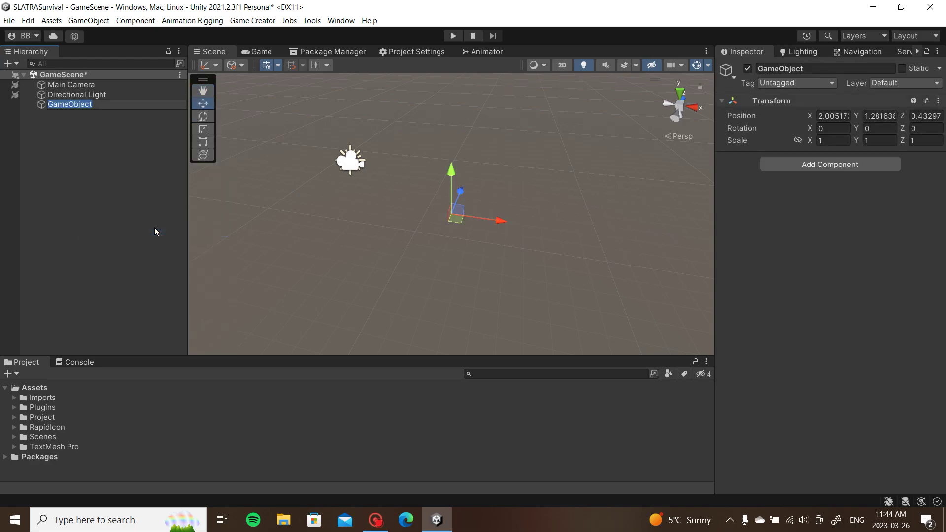
pyautogui.write('GameL')
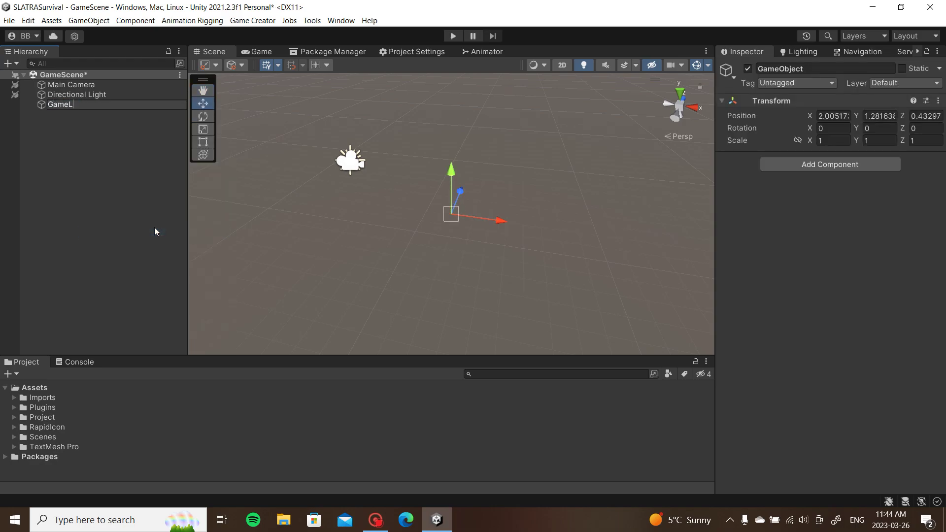
pyautogui.write('oad')
pyautogui.press('Return')
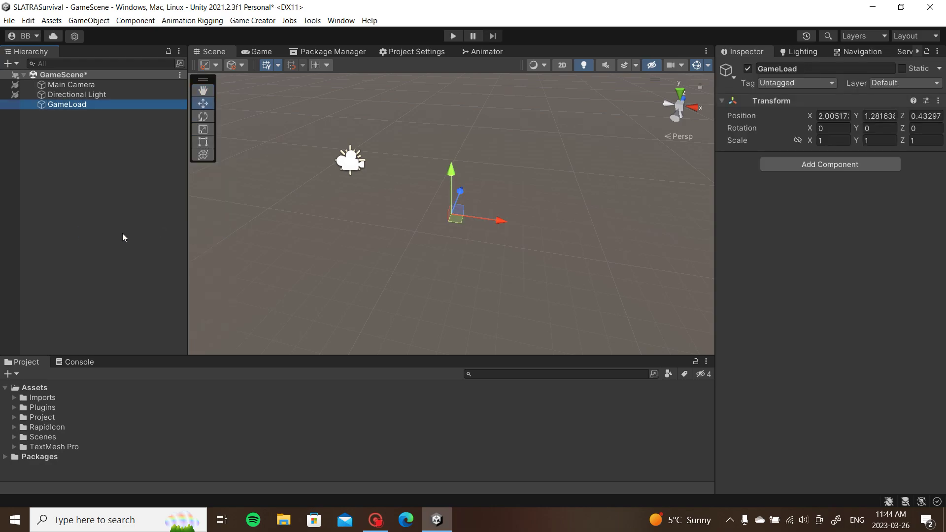
pyautogui.click(832, 116)
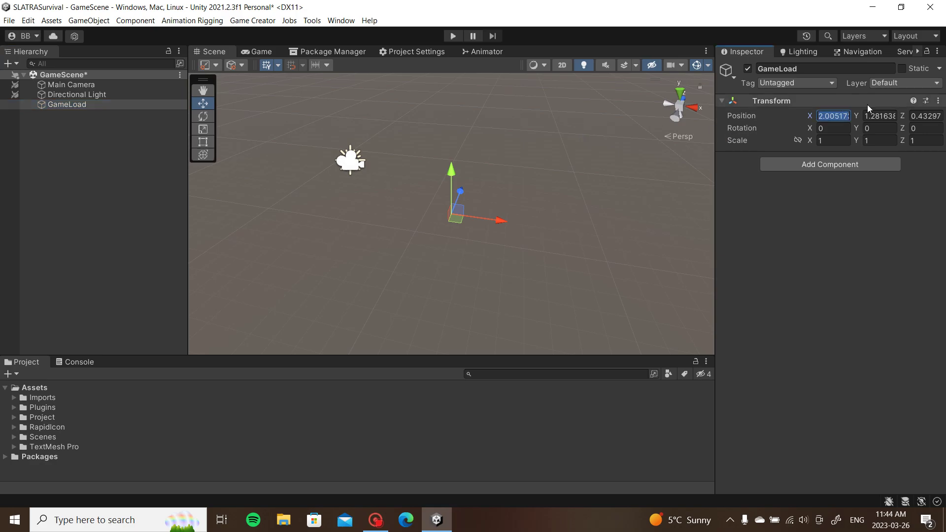
pyautogui.write('0')
pyautogui.click(877, 116)
pyautogui.write('0')
pyautogui.click(936, 117)
pyautogui.write('0')
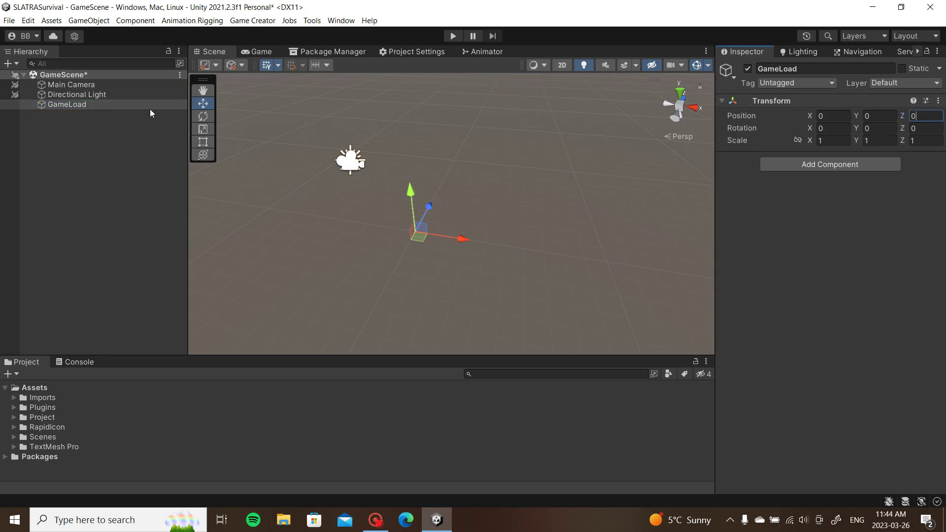
# Make Main Camera and Directional Light children of GameLoad.
pyautogui.click(150, 109)
pyautogui.click(73, 83)
pyautogui.keyDown('shift'); pyautogui.click(72, 93); pyautogui.keyUp('shift')
pyautogui.moveTo(72, 93); pyautogui.dragTo(71, 102)
# Add an empty child under GameLoad named '--------------------' as a separator.
pyautogui.click(80, 85)
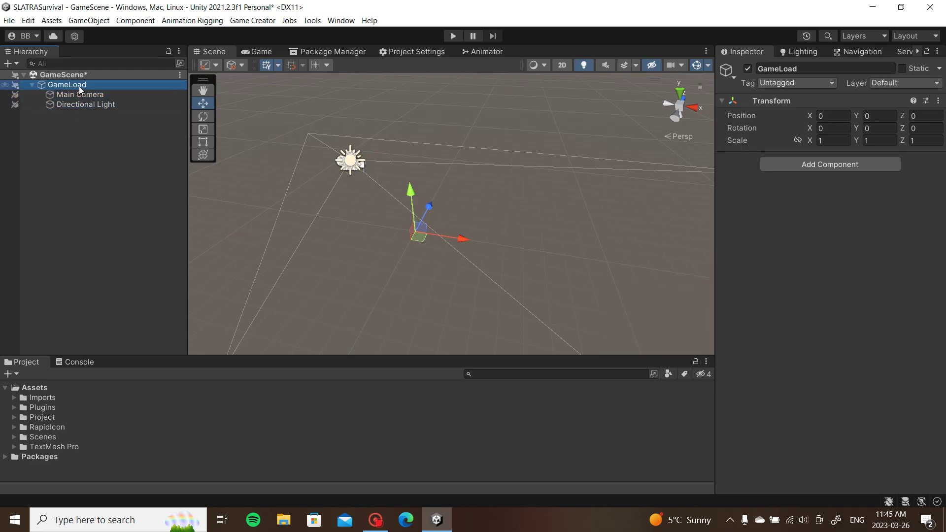
pyautogui.rightClick(79, 87)
pyautogui.click(143, 216)
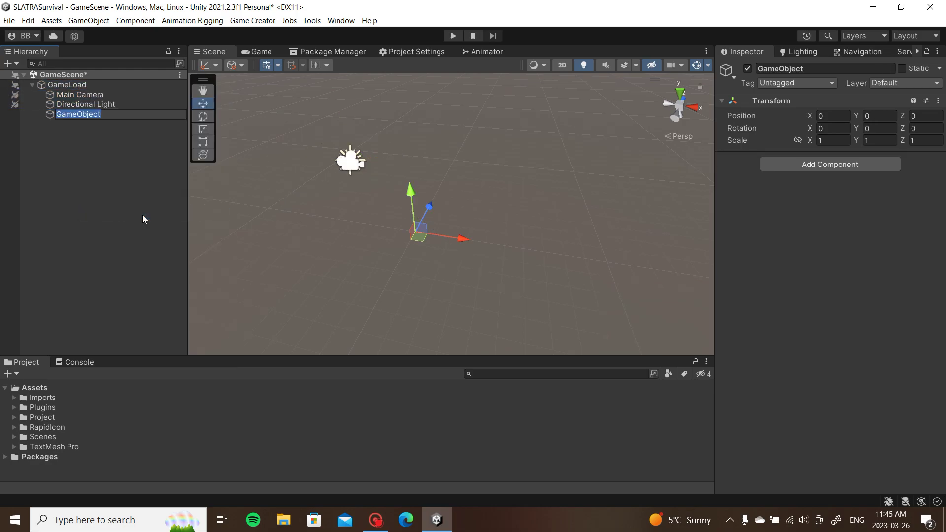
pyautogui.write('--------------------')
pyautogui.press('Return')
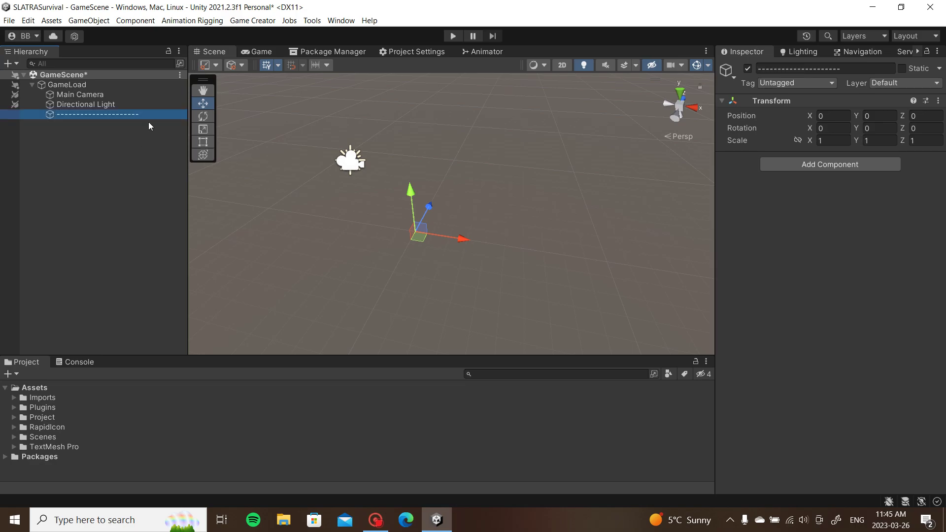
pyautogui.click(145, 148)
pyautogui.click(150, 117)
# Duplicate the separator into eleven copies and rename them all '------------------------'.
pyautogui.hotkey('ctrl', 'd')
pyautogui.hotkey('ctrl', 'd')
pyautogui.hotkey('ctrl', 'd')
pyautogui.hotkey('ctrl', 'd')
pyautogui.hotkey('ctrl', 'd')
pyautogui.hotkey('ctrl', 'd')
pyautogui.hotkey('ctrl', 'd')
pyautogui.hotkey('ctrl', 'd')
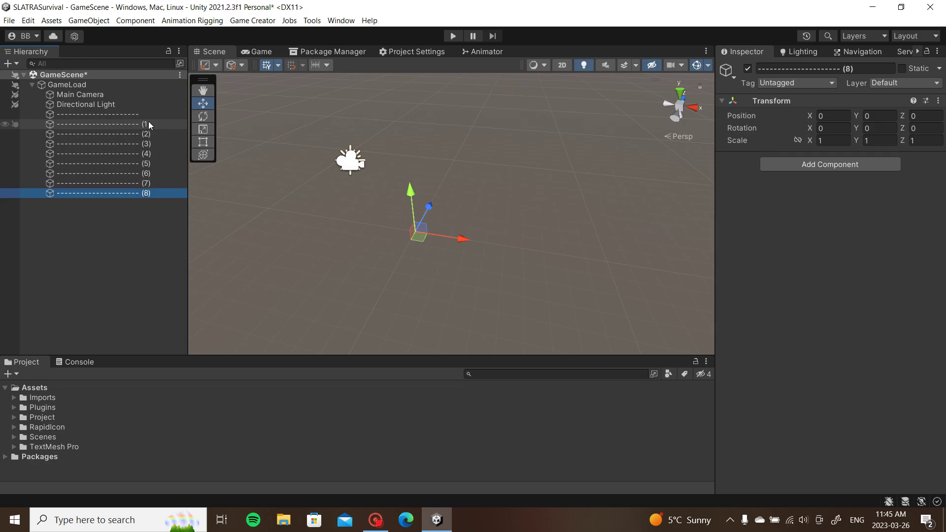
pyautogui.hotkey('ctrl', 'd')
pyautogui.hotkey('ctrl', 'd')
pyautogui.keyDown('shift'); pyautogui.click(151, 115); pyautogui.keyUp('shift')
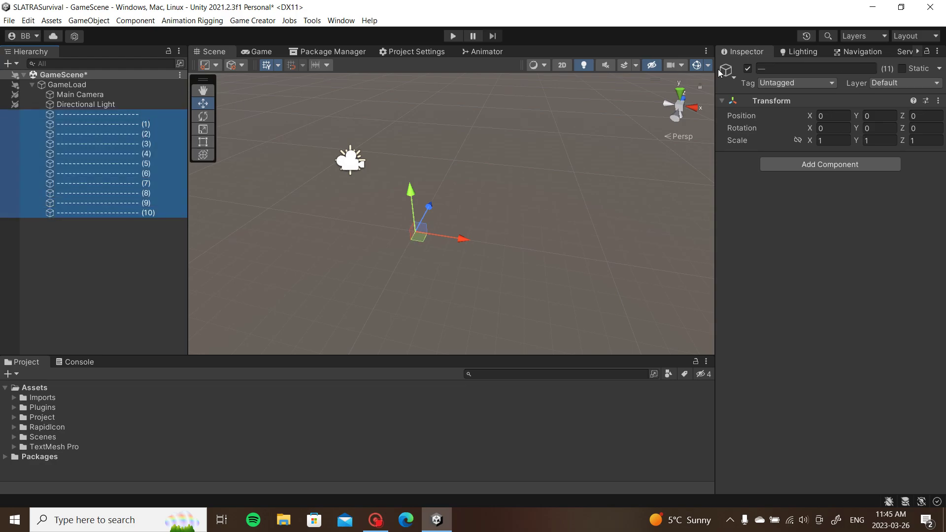
pyautogui.click(763, 68)
pyautogui.write('------------------------')
pyautogui.press('Return')
pyautogui.click(154, 240)
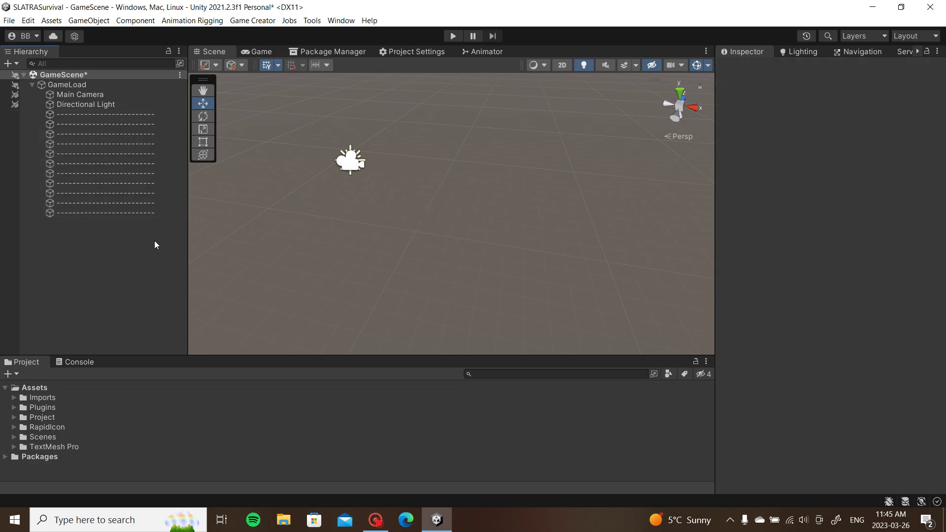
# Place Main Camera and Directional Light between the dashed separator rows.
pyautogui.moveTo(81, 93); pyautogui.dragTo(92, 138)
pyautogui.click(96, 99)
pyautogui.click(78, 261)
# Add a Game Creator Player character and a Plane under GameLoad.
pyautogui.rightClick(84, 89)
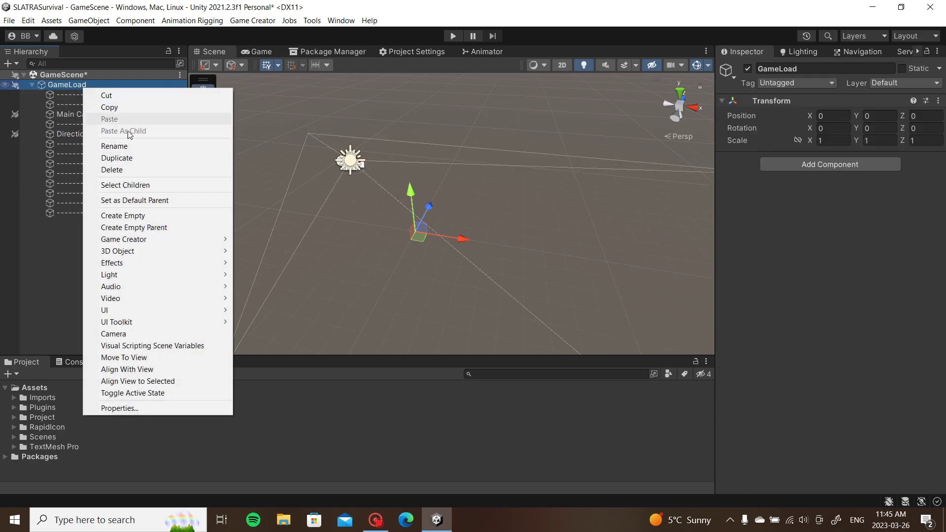
pyautogui.moveTo(175, 240)
pyautogui.moveTo(305, 264)
pyautogui.click(354, 287)
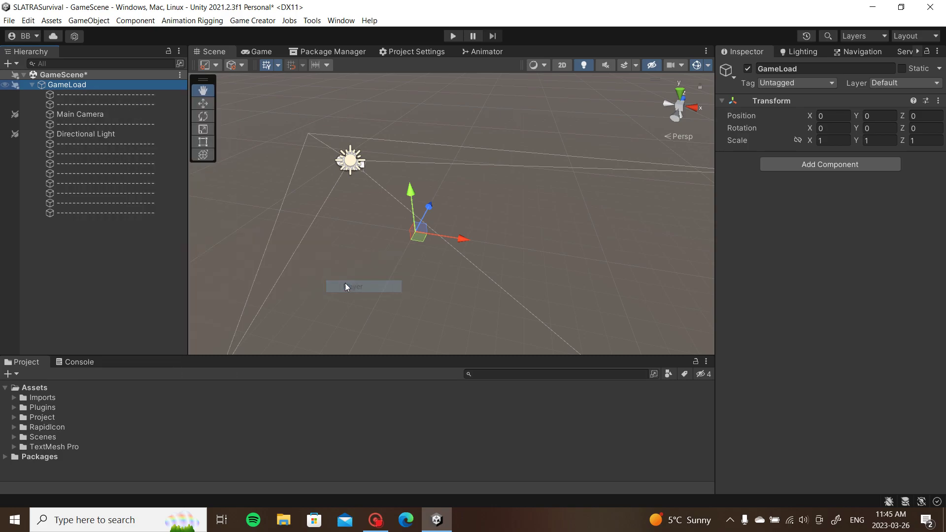
pyautogui.click(92, 266)
pyautogui.rightClick(60, 86)
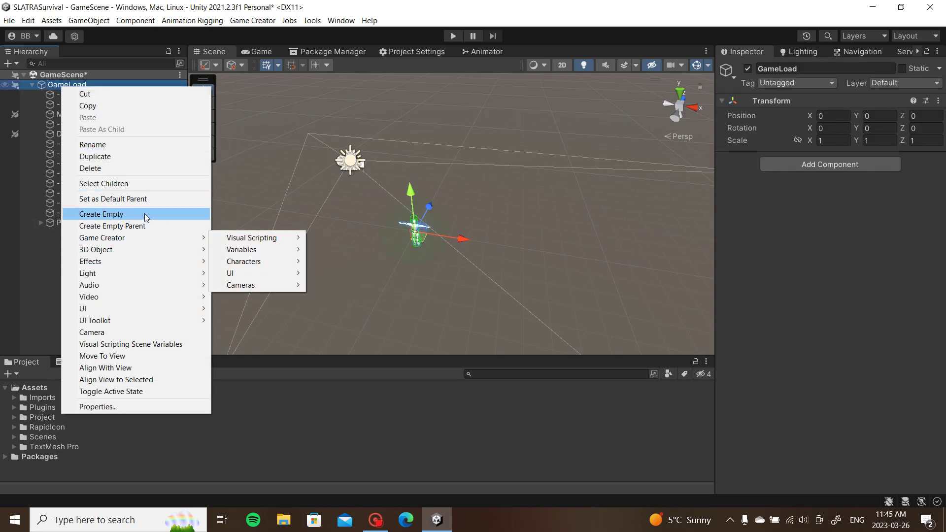
pyautogui.moveTo(138, 250)
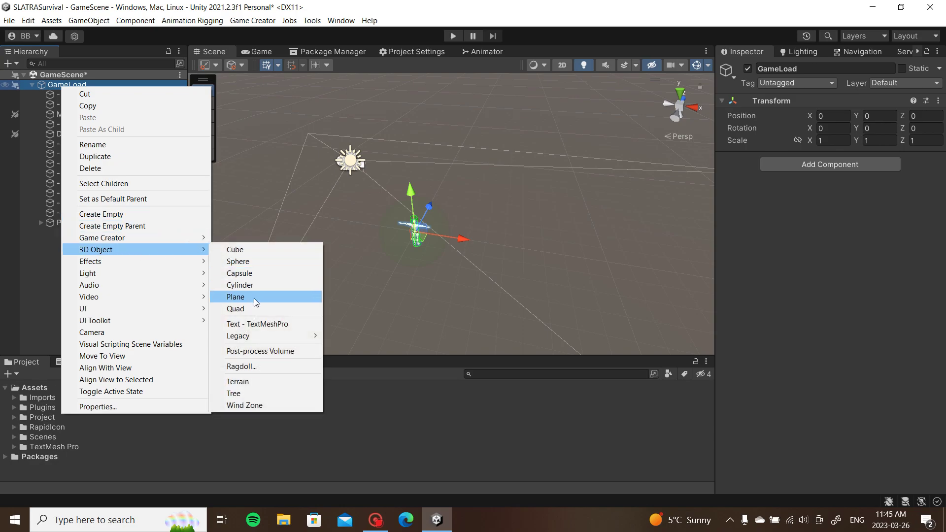
pyautogui.click(253, 297)
# Set the Player's Y position to 1 so it stands on the plane.
pyautogui.click(68, 222)
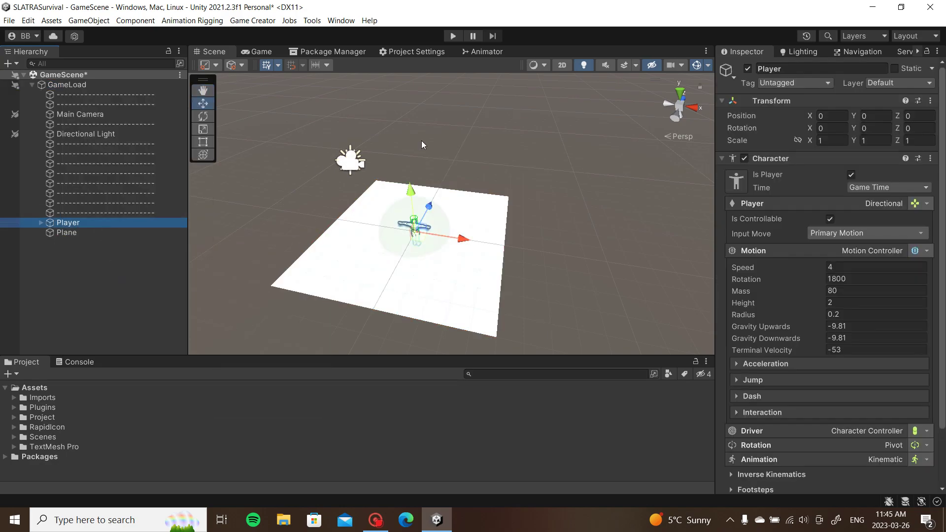
pyautogui.click(869, 116)
pyautogui.write('1')
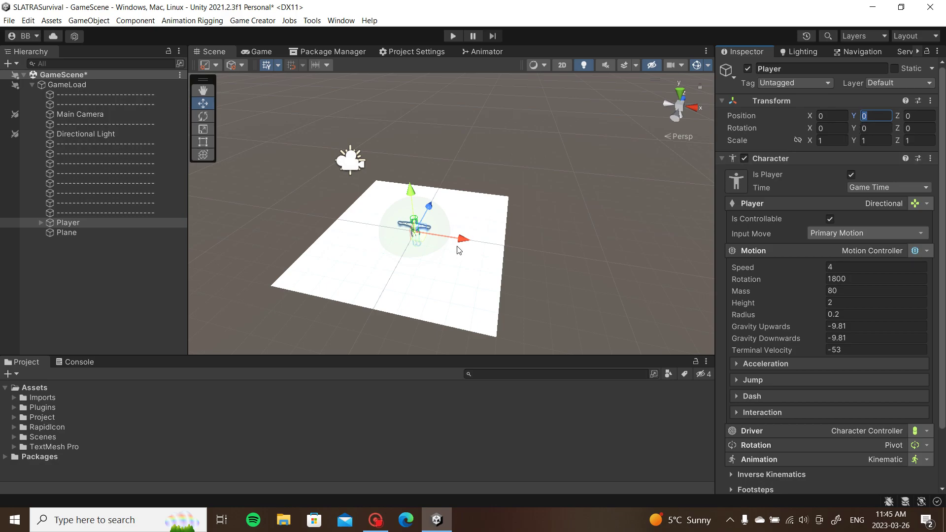
pyautogui.click(139, 274)
pyautogui.scroll(5, 341, 179)
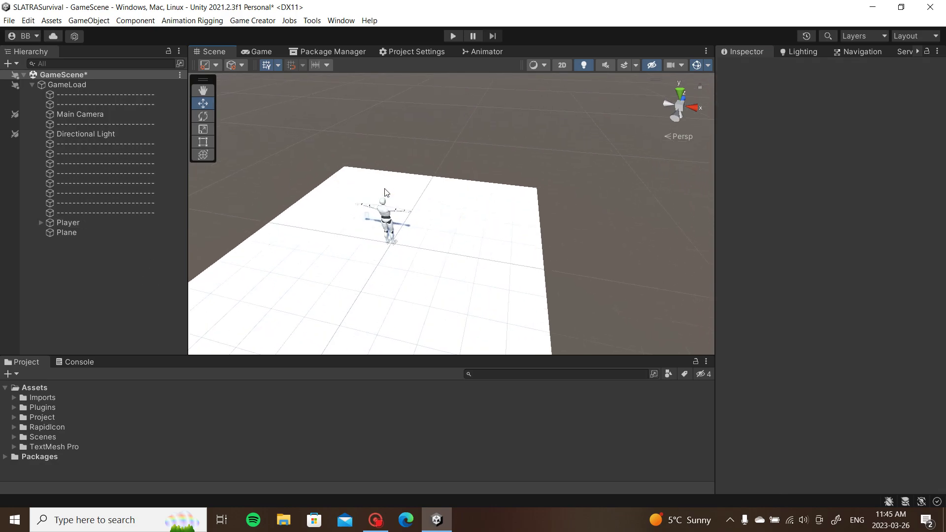
pyautogui.press('super')
pyautogui.click(462, 190)
pyautogui.moveTo(462, 189); pyautogui.dragTo(470, 98, button='right')
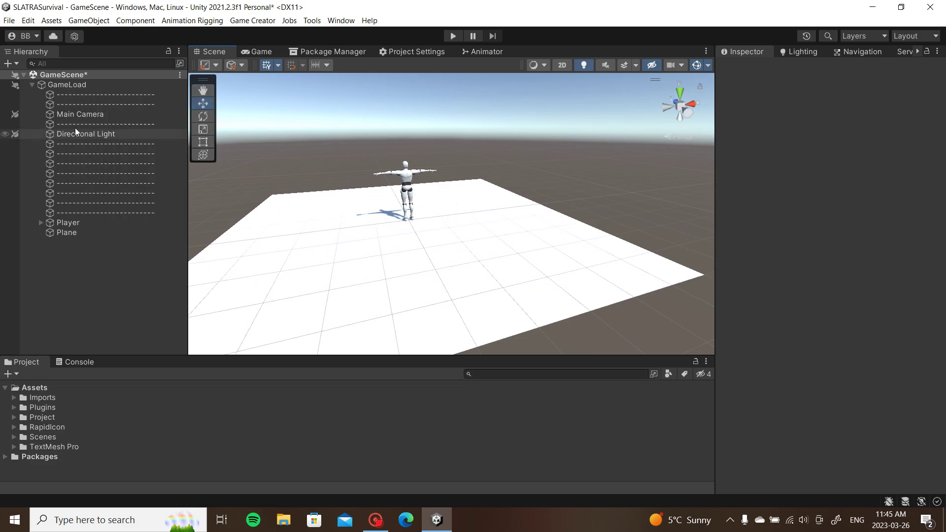
# Scale the Plane to 3 on X and Z.
pyautogui.click(67, 232)
pyautogui.click(832, 140)
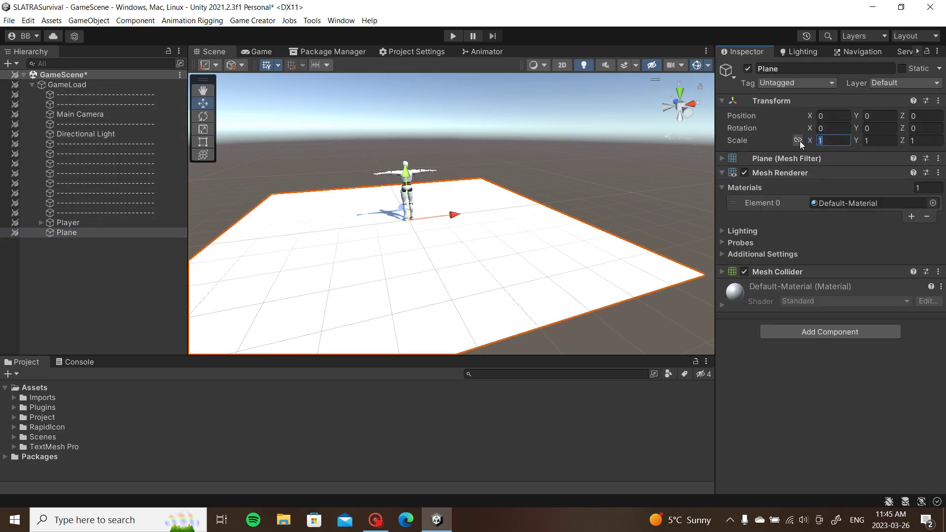
pyautogui.write('3')
pyautogui.click(927, 141)
pyautogui.write('3')
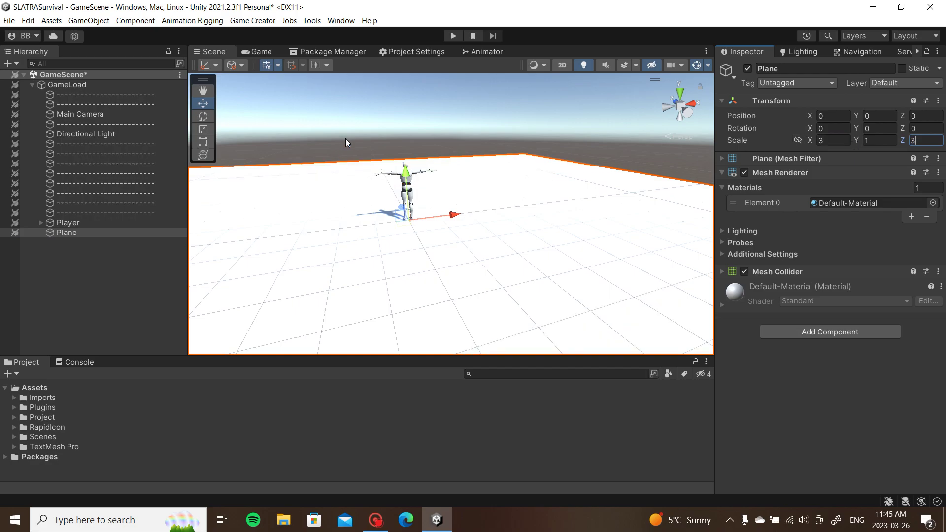
pyautogui.click(346, 143)
pyautogui.keyDown('alt'); pyautogui.moveTo(344, 141); pyautogui.dragTo(329, 237); pyautogui.keyUp('alt')
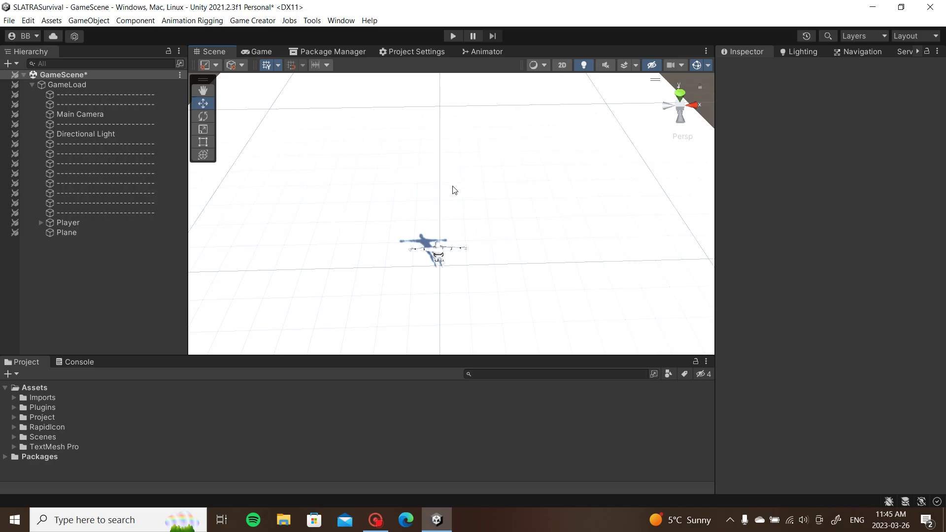
pyautogui.moveTo(450, 188); pyautogui.dragTo(447, 207, button='middle')
pyautogui.keyDown('alt'); pyautogui.moveTo(439, 228); pyautogui.dragTo(323, 190); pyautogui.keyUp('alt')
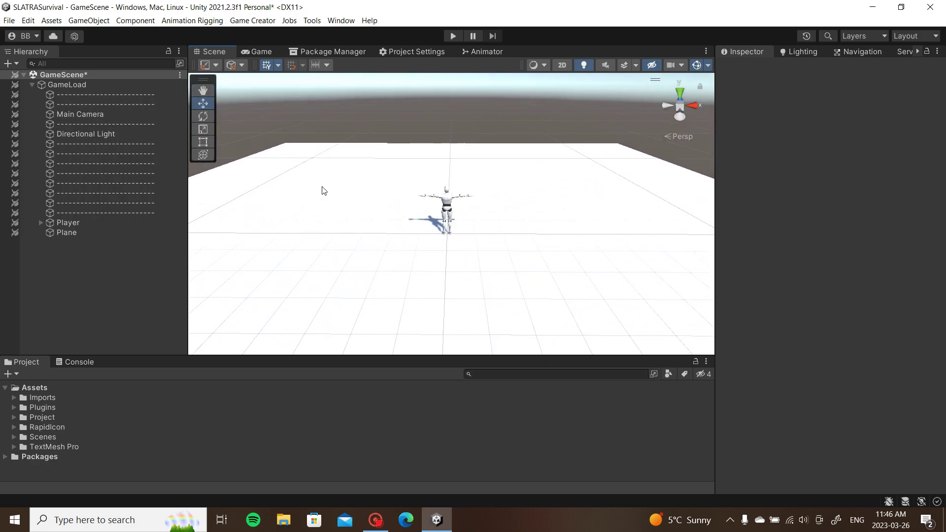
# Apply a dark grey prototype material to the Plane's Element 0 slot.
pyautogui.click(124, 234)
pyautogui.click(931, 205)
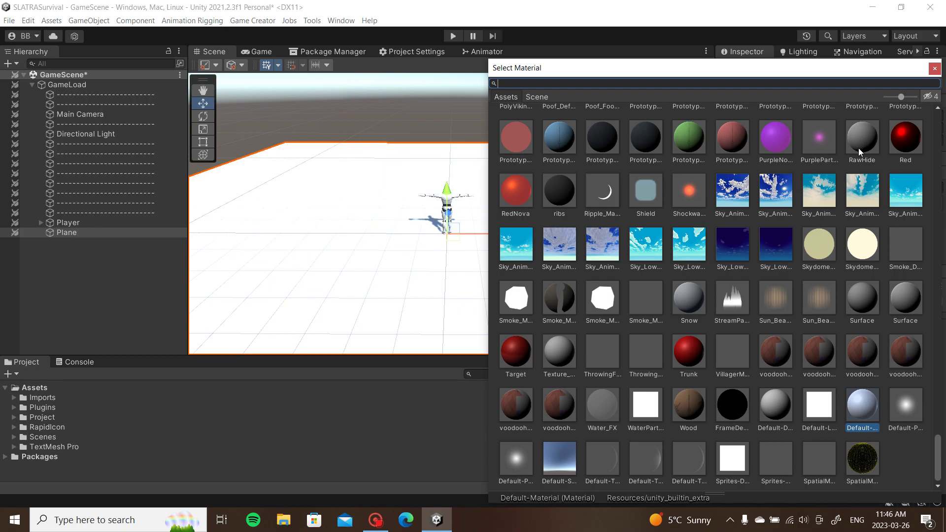
pyautogui.click(875, 299)
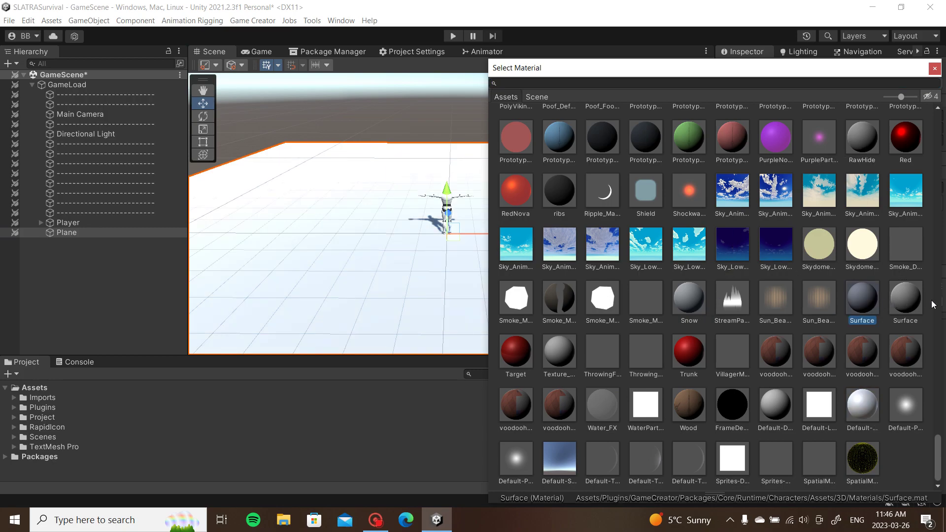
pyautogui.click(902, 309)
pyautogui.click(641, 148)
pyautogui.click(602, 146)
pyautogui.click(559, 138)
pyautogui.click(559, 191)
pyautogui.click(442, 110)
pyautogui.keyDown('alt'); pyautogui.moveTo(457, 119); pyautogui.dragTo(457, 204); pyautogui.keyUp('alt')
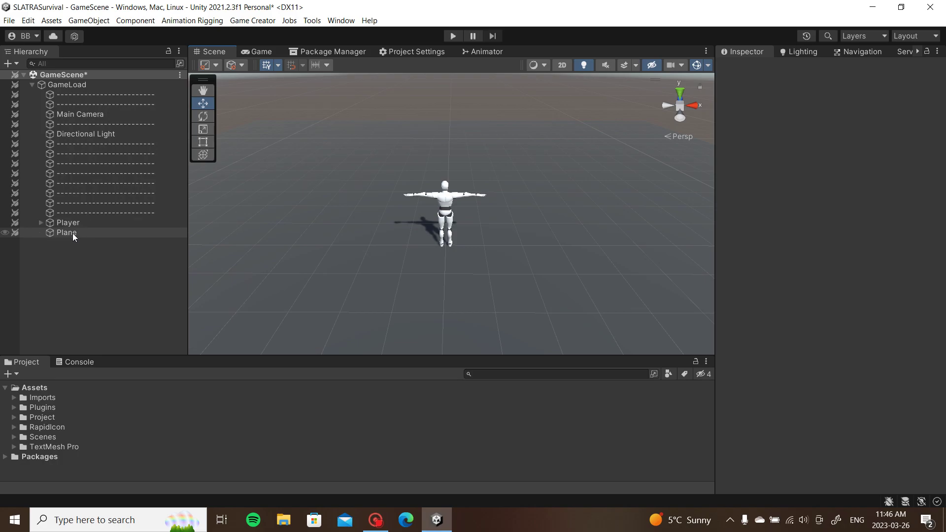
# Move Plane and Player above the dashed separators in GameLoad.
pyautogui.moveTo(72, 232); pyautogui.dragTo(85, 160)
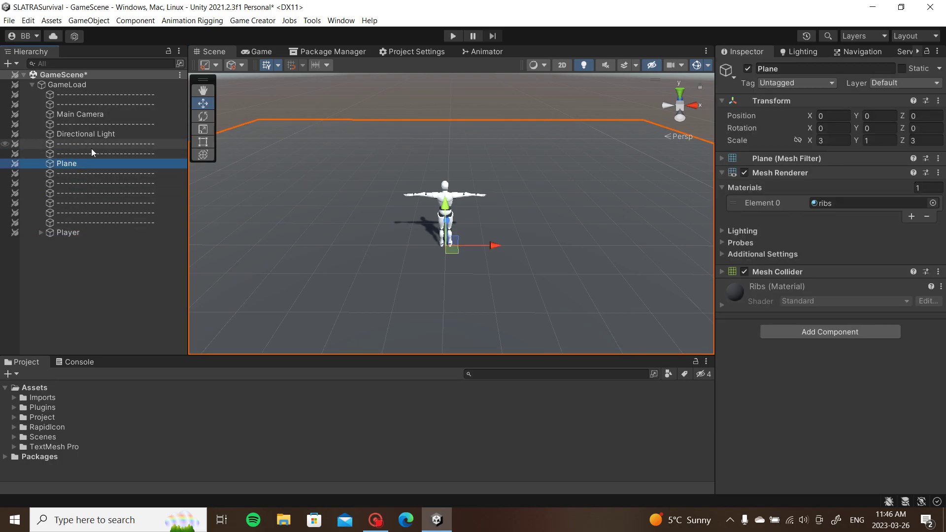
pyautogui.click(394, 90)
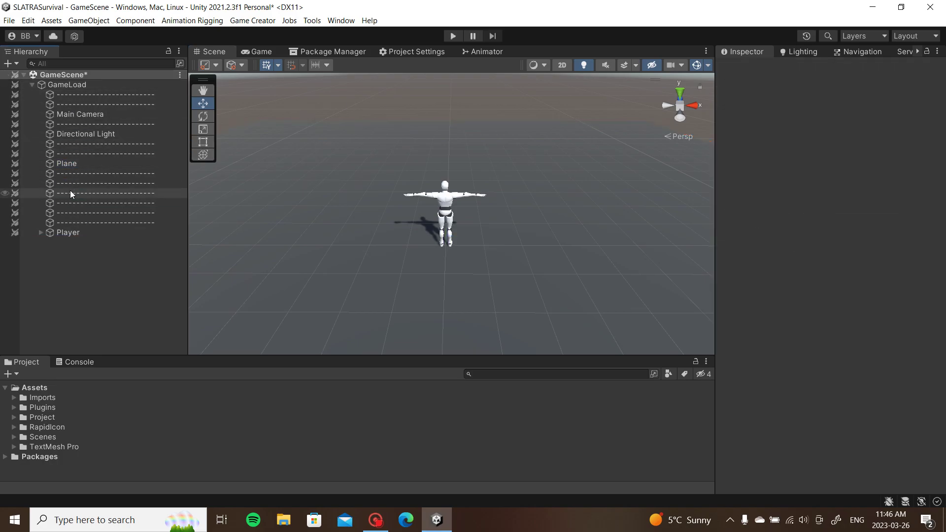
pyautogui.moveTo(68, 232); pyautogui.dragTo(72, 192)
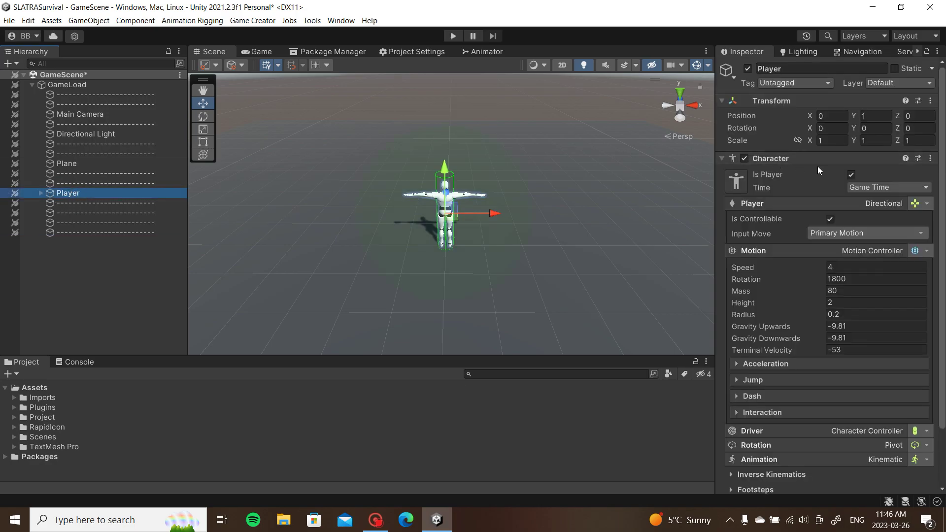
# Review the Player's Character component and expand Player to show its Mannequin child.
pyautogui.scroll(-3, 826, 164)
pyautogui.click(808, 96)
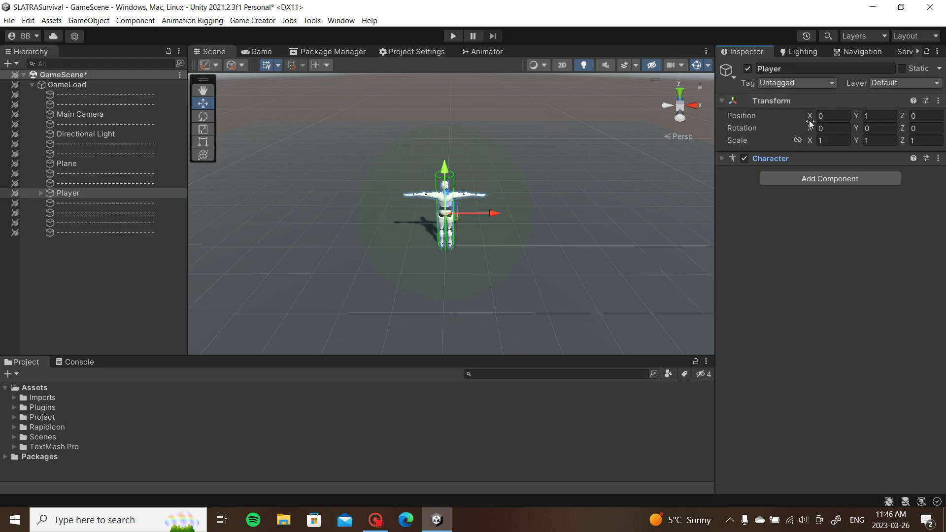
pyautogui.click(794, 157)
pyautogui.click(721, 159)
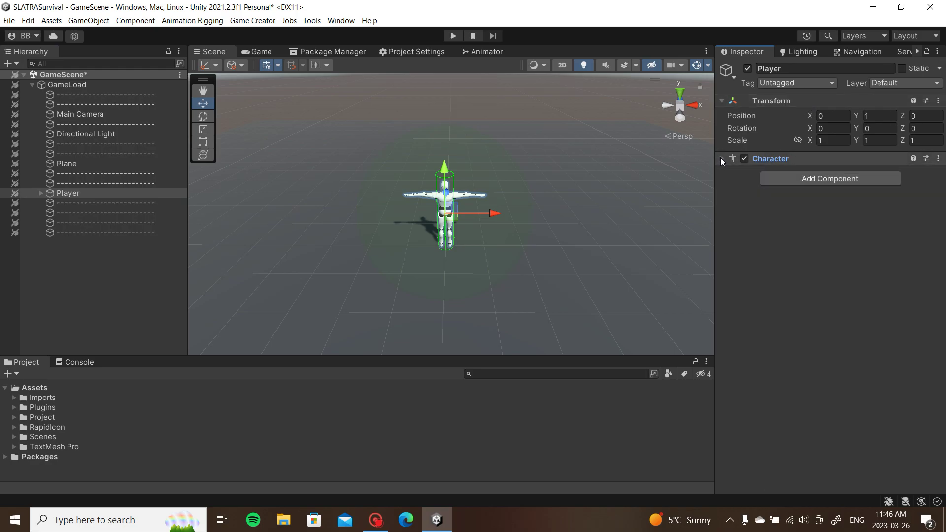
pyautogui.click(722, 159)
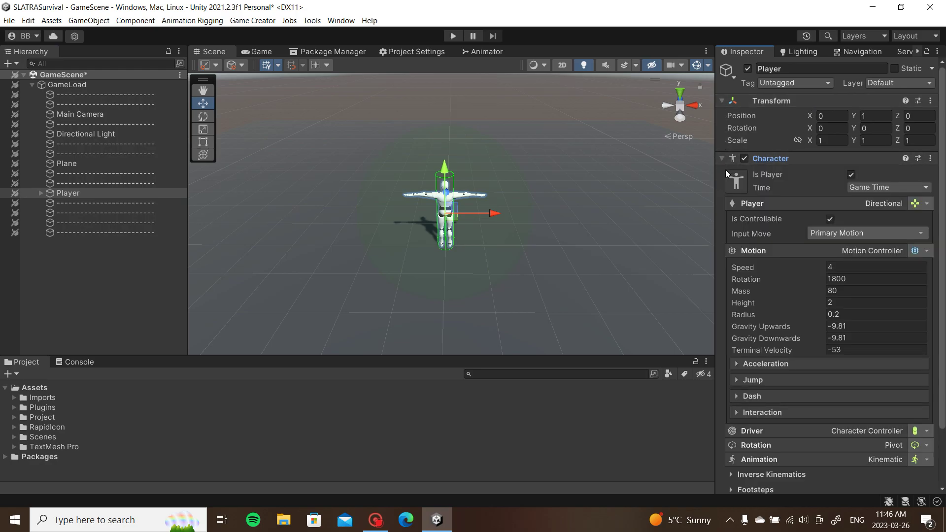
pyautogui.scroll(-3, 791, 237)
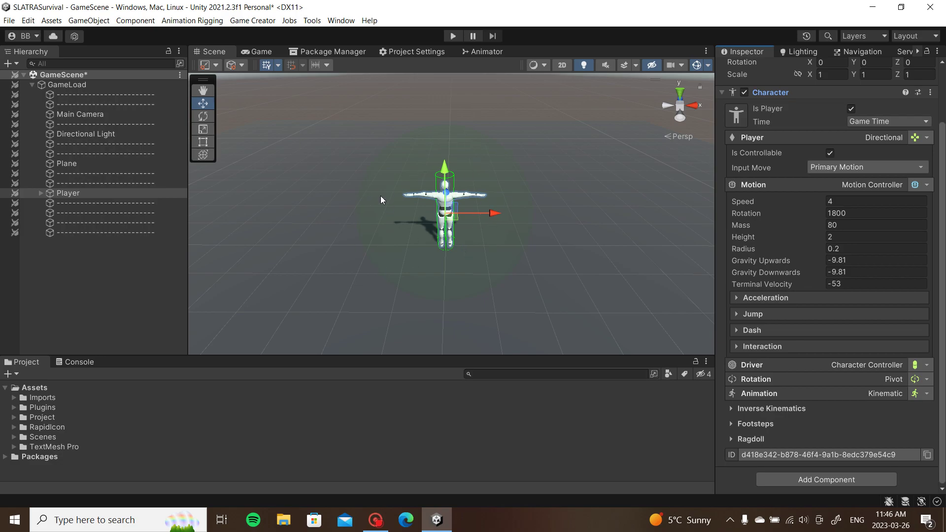
pyautogui.click(40, 193)
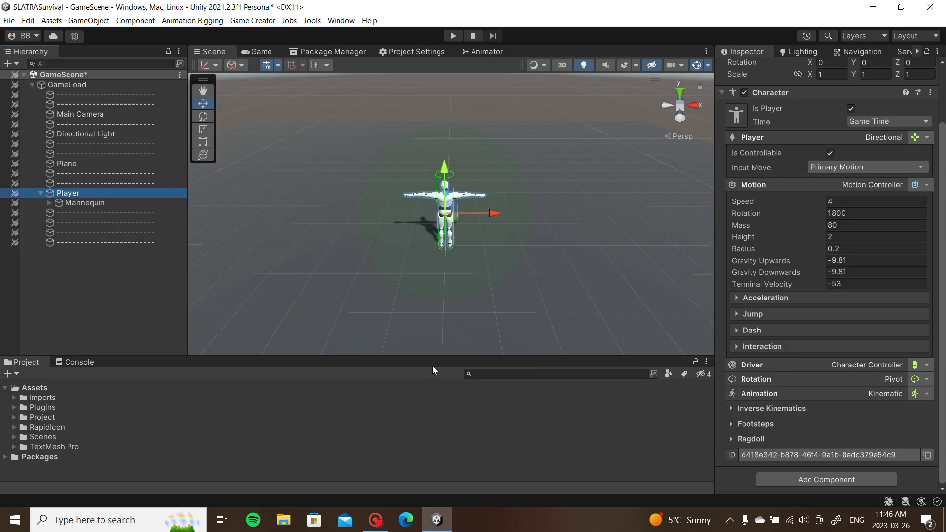
# Browse Imports > CharactersObjects > PolygonFantasyHeroCharacters to the Characters_Presets folder.
pyautogui.click(14, 417)
pyautogui.click(13, 418)
pyautogui.click(13, 398)
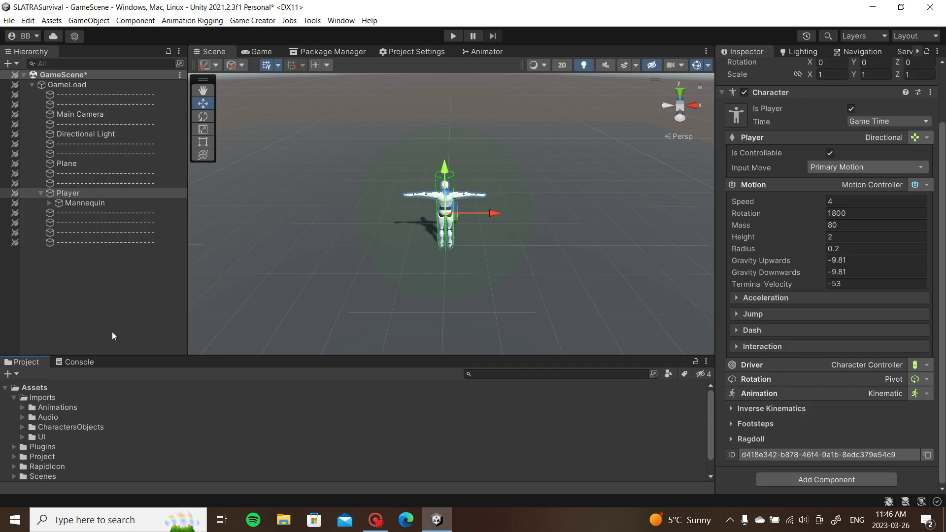
pyautogui.click(23, 427)
pyautogui.click(30, 467)
pyautogui.scroll(-2, 94, 422)
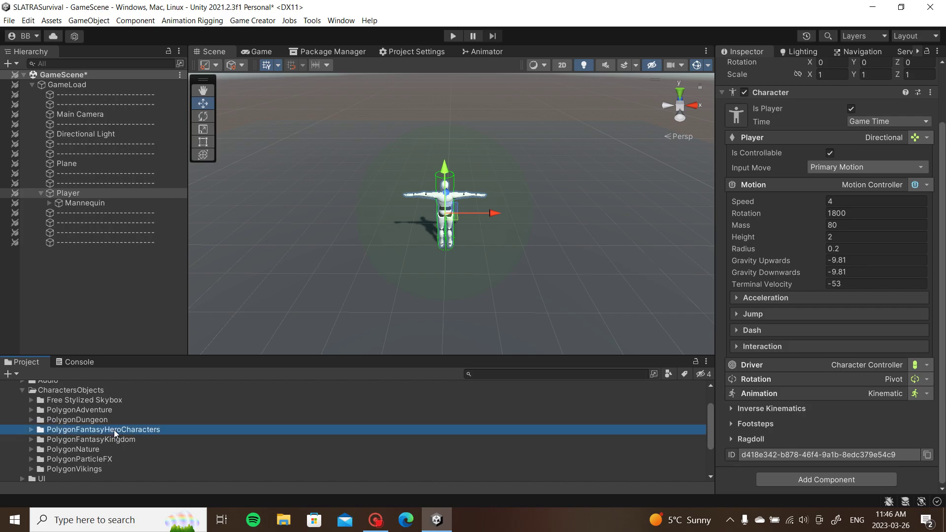
pyautogui.click(114, 429)
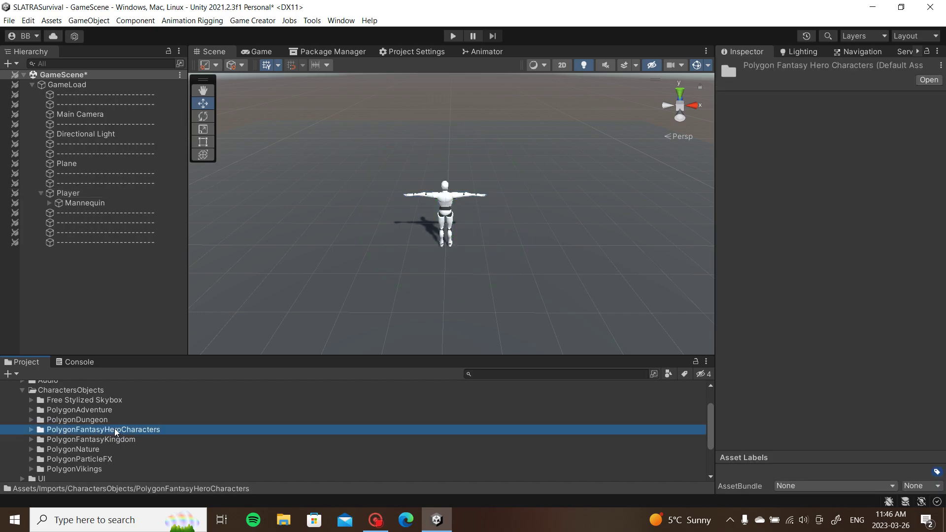
pyautogui.click(31, 429)
pyautogui.scroll(-3, 30, 444)
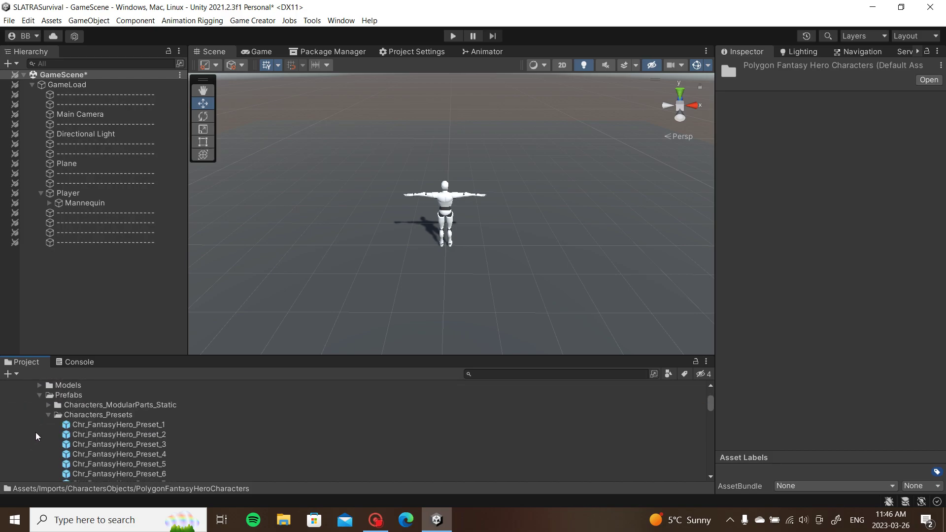
pyautogui.click(49, 415)
pyautogui.click(49, 415)
# Set Chr_FantasyHero_Preset_1 as the Player's model in the Character Animation settings.
pyautogui.click(100, 196)
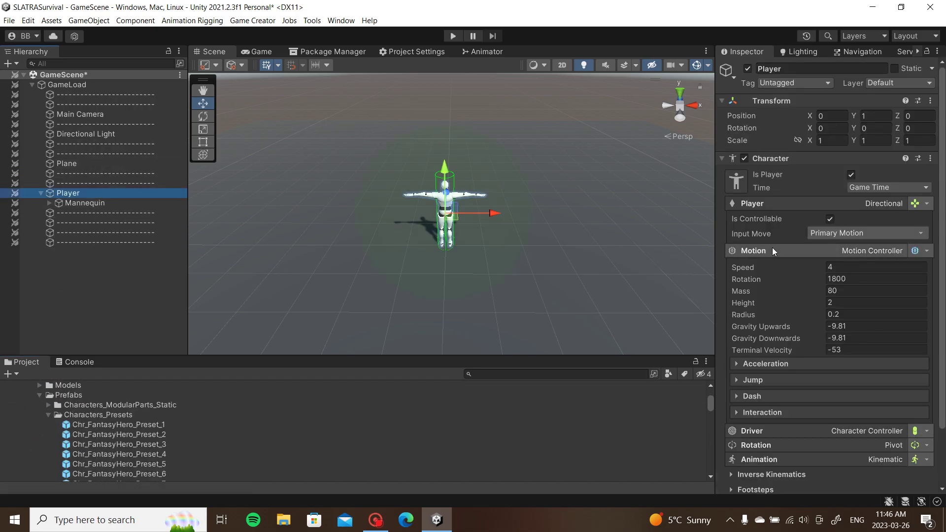
pyautogui.click(784, 199)
pyautogui.click(785, 214)
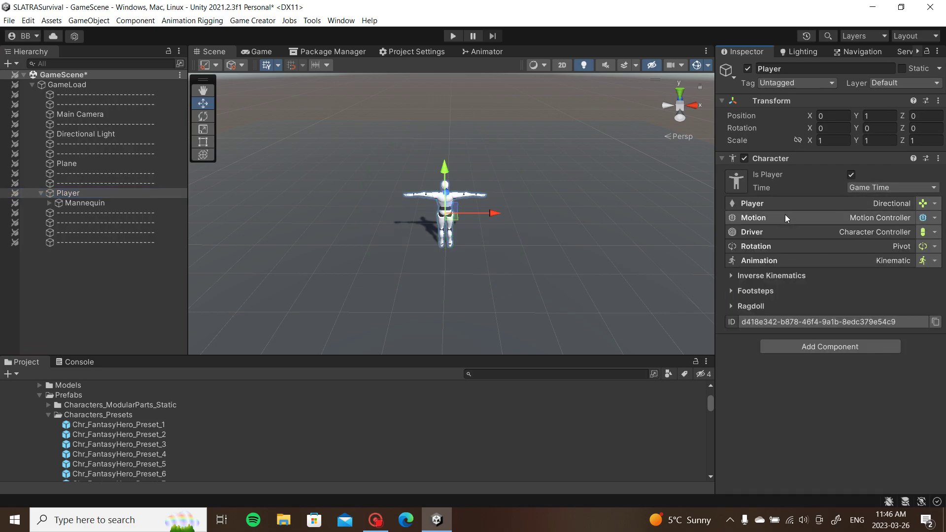
pyautogui.click(785, 264)
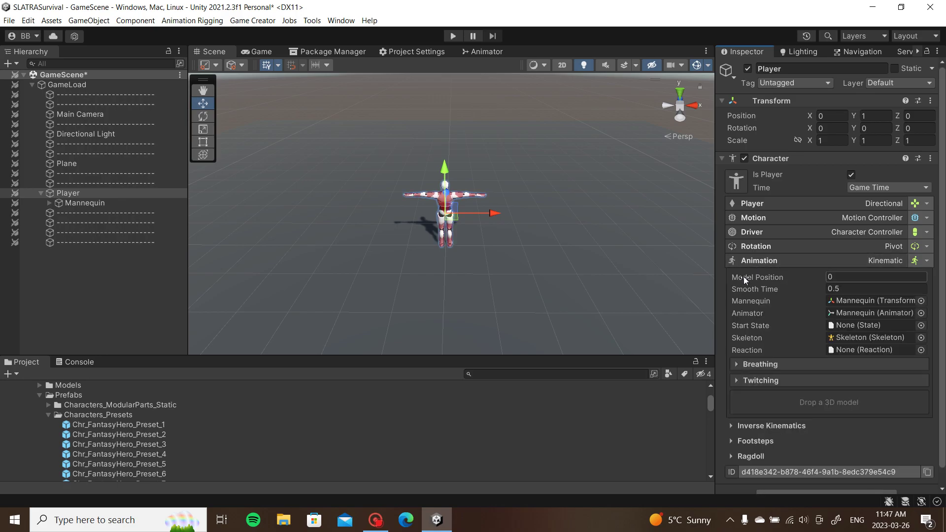
pyautogui.moveTo(143, 427); pyautogui.dragTo(859, 395)
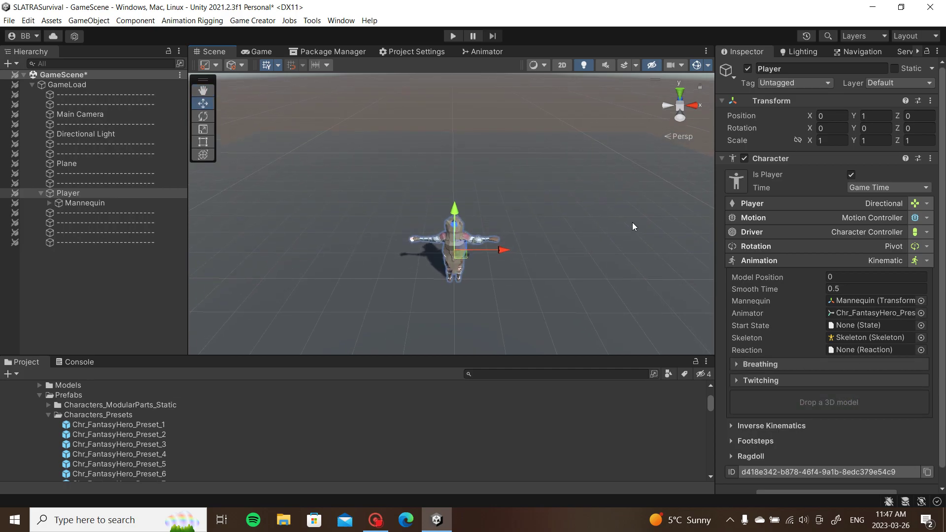
# Frame the hero and select its head, arm, hand and torso pieces.
pyautogui.keyDown('alt'); pyautogui.moveTo(565, 168); pyautogui.dragTo(34, 196); pyautogui.keyUp('alt')
pyautogui.click(14, 193)
pyautogui.press('f')
pyautogui.keyDown('alt'); pyautogui.moveTo(525, 244); pyautogui.dragTo(415, 172); pyautogui.keyUp('alt')
pyautogui.click(448, 188)
pyautogui.keyDown('shift'); pyautogui.click(404, 234); pyautogui.keyUp('shift')
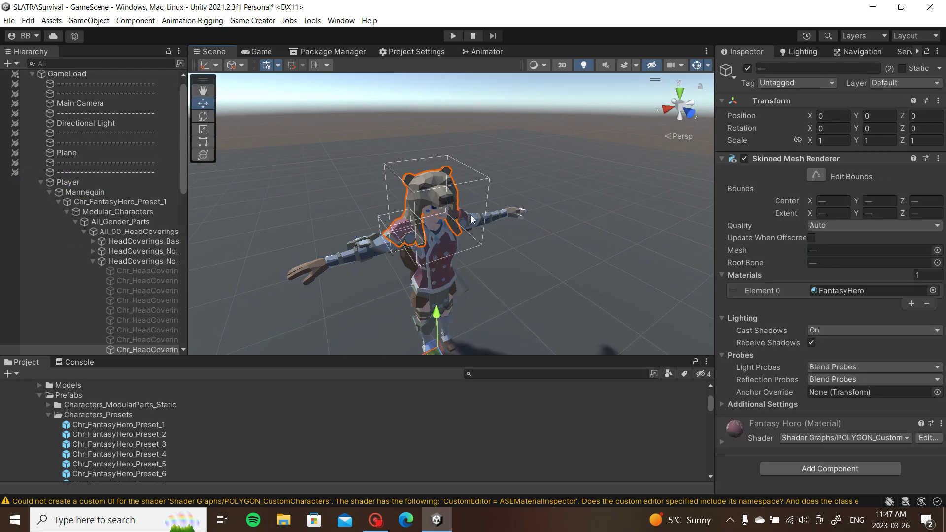
pyautogui.keyDown('shift'); pyautogui.click(483, 215); pyautogui.keyUp('shift')
pyautogui.keyDown('shift'); pyautogui.click(502, 217); pyautogui.keyUp('shift')
pyautogui.keyDown('shift'); pyautogui.click(518, 216); pyautogui.keyUp('shift')
pyautogui.keyDown('shift'); pyautogui.click(518, 215); pyautogui.keyUp('shift')
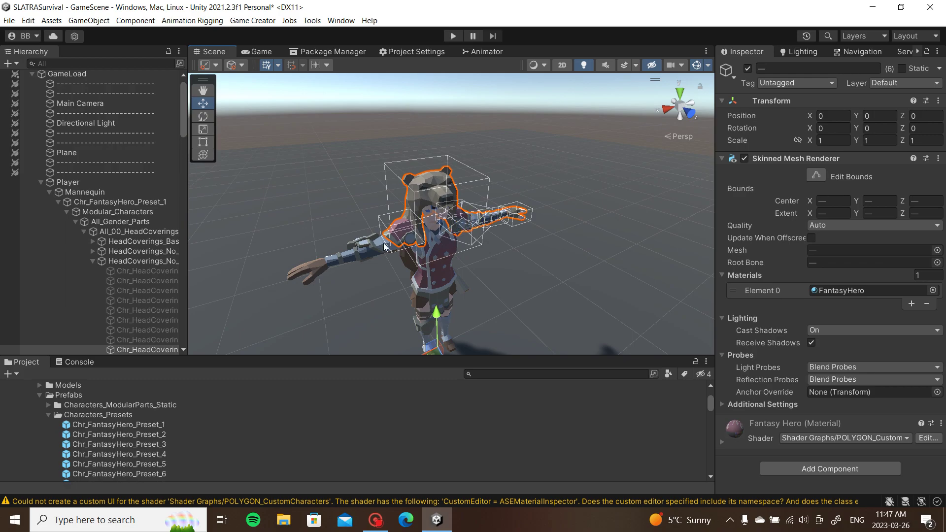
pyautogui.keyDown('shift'); pyautogui.click(375, 252); pyautogui.keyUp('shift')
pyautogui.keyDown('shift'); pyautogui.click(365, 248); pyautogui.keyUp('shift')
pyautogui.keyDown('shift'); pyautogui.click(347, 258); pyautogui.keyUp('shift')
pyautogui.keyDown('shift'); pyautogui.click(351, 265); pyautogui.keyUp('shift')
pyautogui.keyDown('shift'); pyautogui.click(433, 266); pyautogui.keyUp('shift')
# Add the hip, skirt and leg pieces to the selection and deactivate them all.
pyautogui.keyDown('alt'); pyautogui.moveTo(443, 288); pyautogui.dragTo(442, 183); pyautogui.keyUp('alt')
pyautogui.keyDown('shift'); pyautogui.click(441, 183); pyautogui.keyUp('shift')
pyautogui.keyDown('shift'); pyautogui.click(450, 217); pyautogui.keyUp('shift')
pyautogui.keyDown('alt'); pyautogui.moveTo(466, 223); pyautogui.dragTo(419, 227); pyautogui.keyUp('alt')
pyautogui.keyDown('shift'); pyautogui.click(420, 227); pyautogui.keyUp('shift')
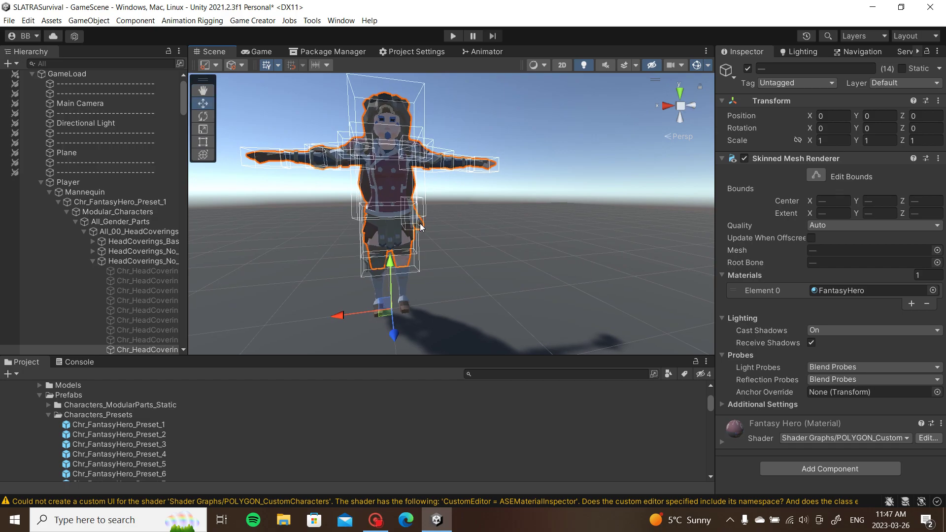
pyautogui.keyDown('shift'); pyautogui.click(404, 274); pyautogui.keyUp('shift')
pyautogui.keyDown('shift'); pyautogui.click(383, 285); pyautogui.keyUp('shift')
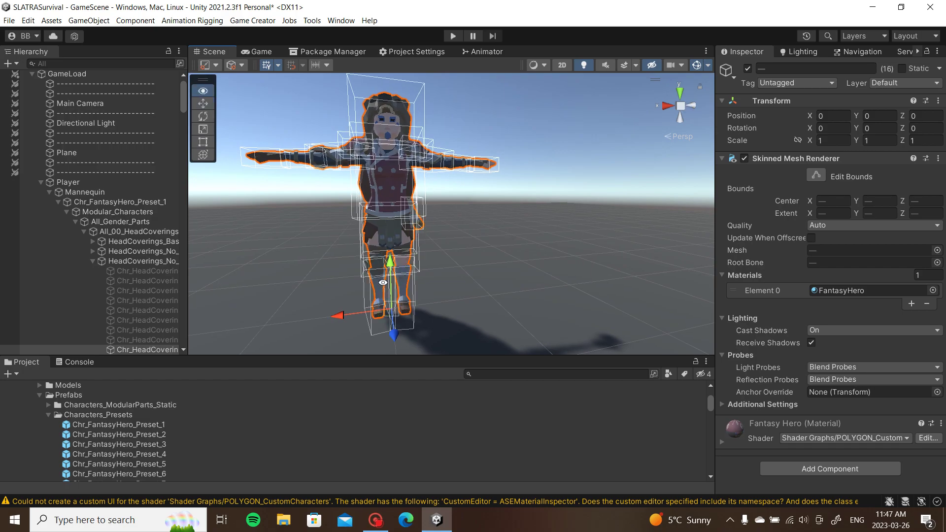
pyautogui.hotkey('alt', 'shift', 'a')
# Select the remaining head meshes, including Chr_Head_Female_13, and deactivate them.
pyautogui.click(372, 268)
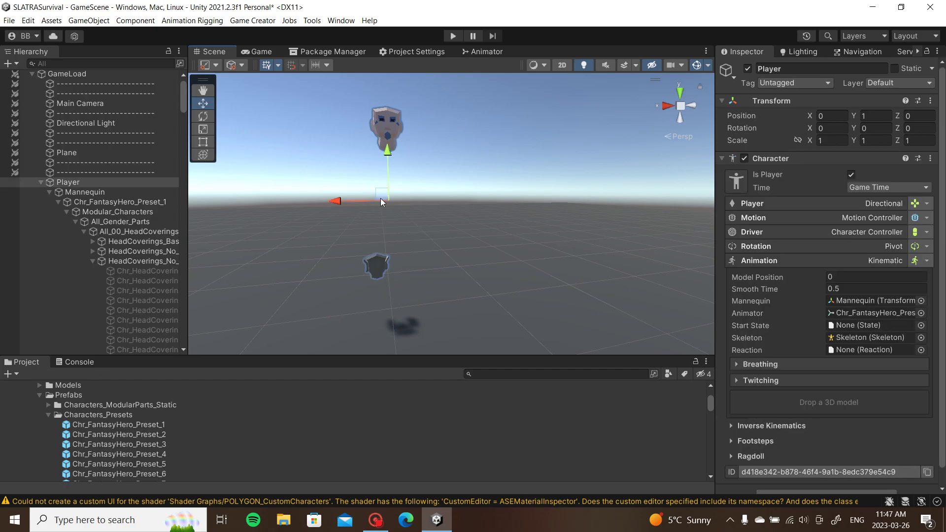
pyautogui.click(369, 262)
pyautogui.keyDown('shift'); pyautogui.click(379, 268); pyautogui.keyUp('shift')
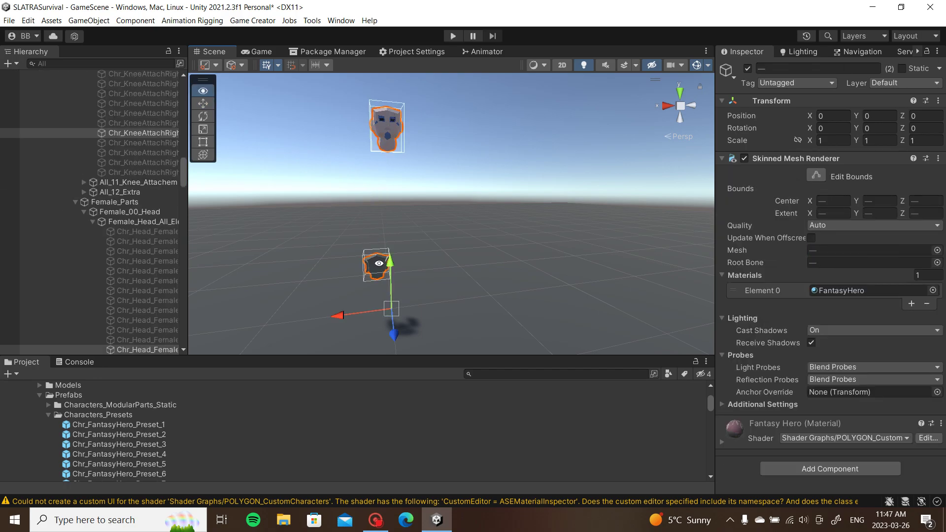
pyautogui.hotkey('alt', 'shift', 'a')
pyautogui.keyDown('alt'); pyautogui.moveTo(379, 264); pyautogui.dragTo(542, 222); pyautogui.keyUp('alt')
pyautogui.scroll(15, 127, 203)
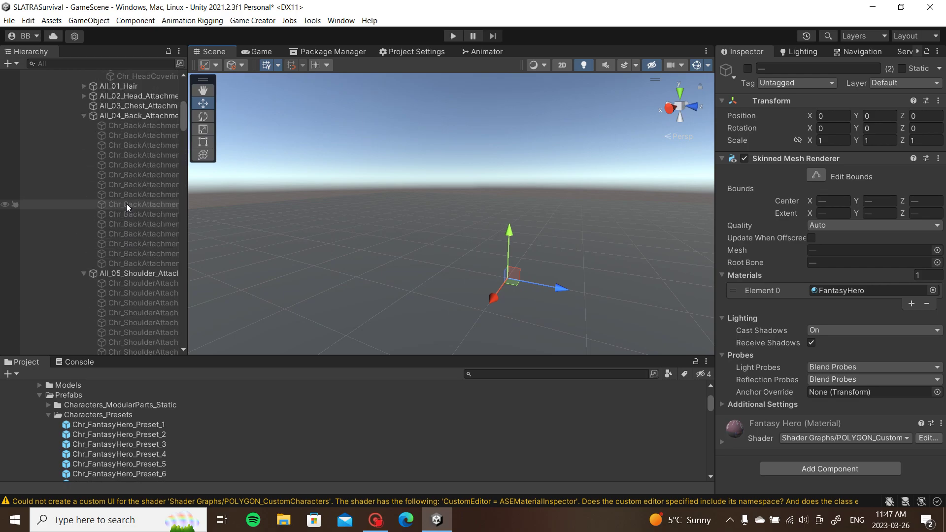
pyautogui.scroll(5, 126, 203)
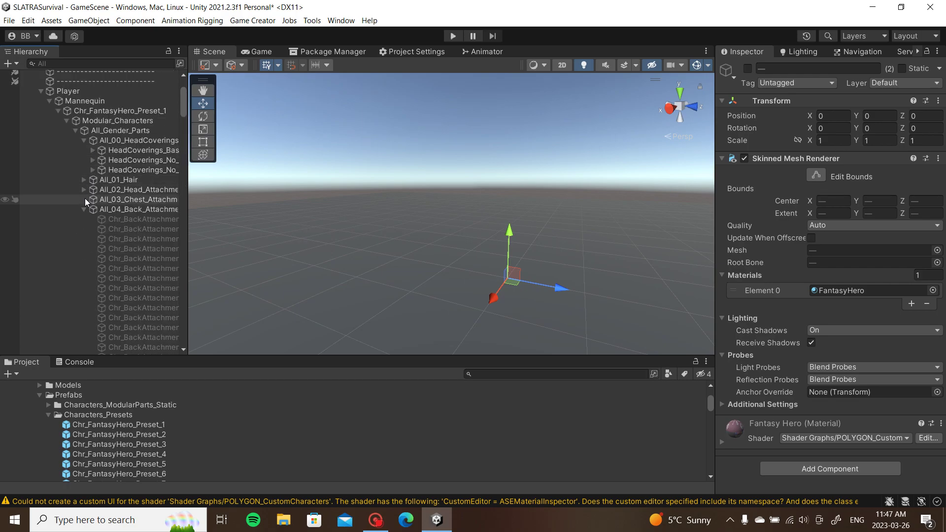
# Collapse the head-covering, attachment and All_Gender_Parts groups in the Hierarchy.
pyautogui.click(83, 140)
pyautogui.click(83, 181)
pyautogui.click(84, 189)
pyautogui.click(83, 200)
pyautogui.click(83, 209)
pyautogui.click(82, 229)
pyautogui.click(81, 239)
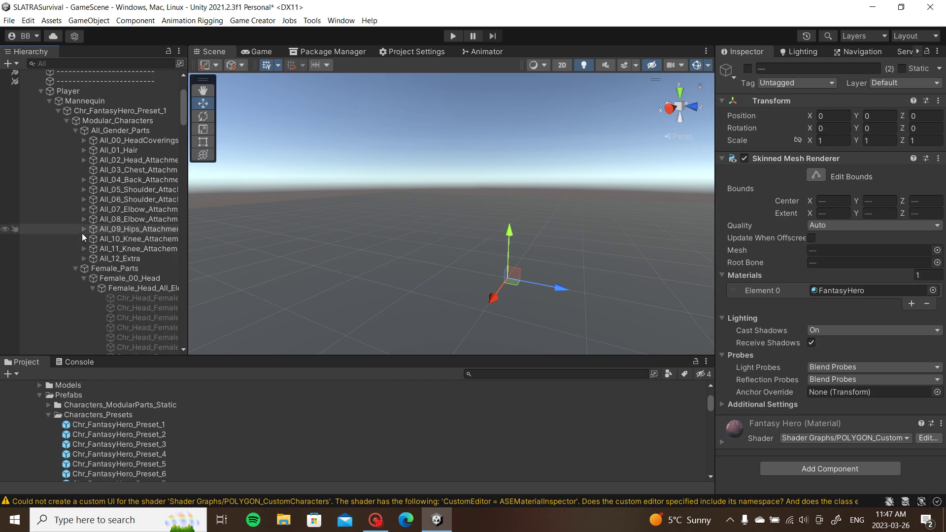
pyautogui.click(75, 130)
# Start the body selection with Chr_Torso_Female_00, collapsing the Female_Head_All_Elements group.
pyautogui.click(137, 172)
pyautogui.moveTo(187, 179); pyautogui.dragTo(249, 179)
pyautogui.scroll(-5, 185, 209)
pyautogui.scroll(5, 182, 153)
pyautogui.scroll(-5, 182, 150)
pyautogui.scroll(5, 179, 165)
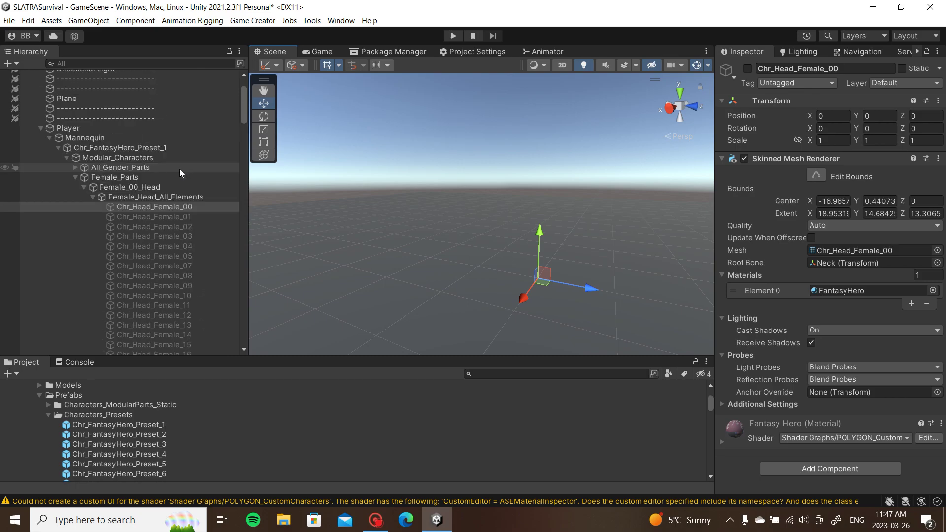
pyautogui.scroll(-8, 179, 175)
pyautogui.keyDown('ctrl'); pyautogui.click(176, 214); pyautogui.keyUp('ctrl')
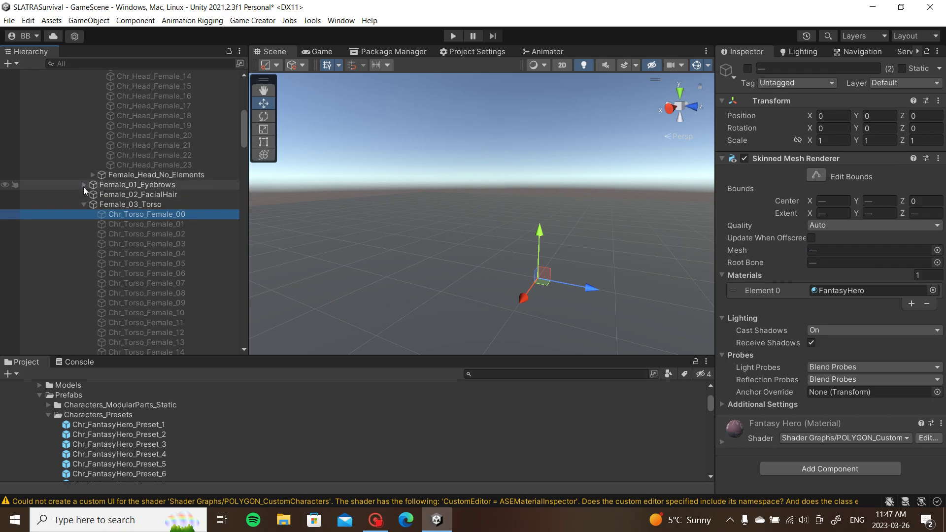
pyautogui.scroll(10, 122, 165)
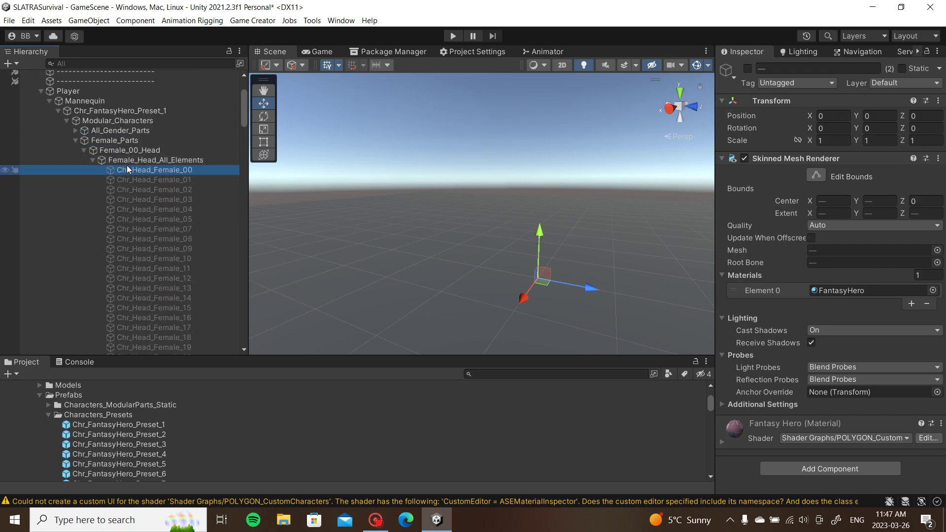
pyautogui.click(94, 160)
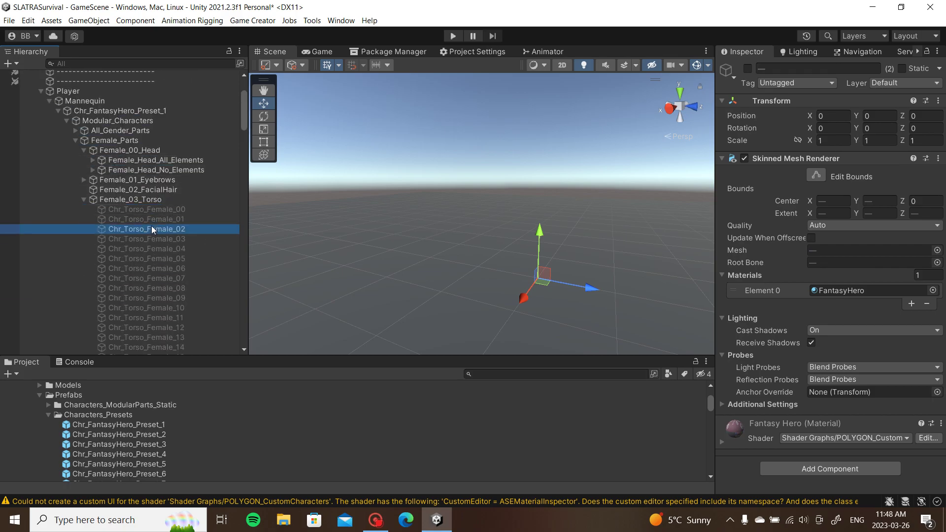
pyautogui.click(160, 211)
# Add the default _00 upper arms, lower arms and right hand to the selection.
pyautogui.scroll(-10, 159, 209)
pyautogui.keyDown('ctrl'); pyautogui.click(179, 172); pyautogui.keyUp('ctrl')
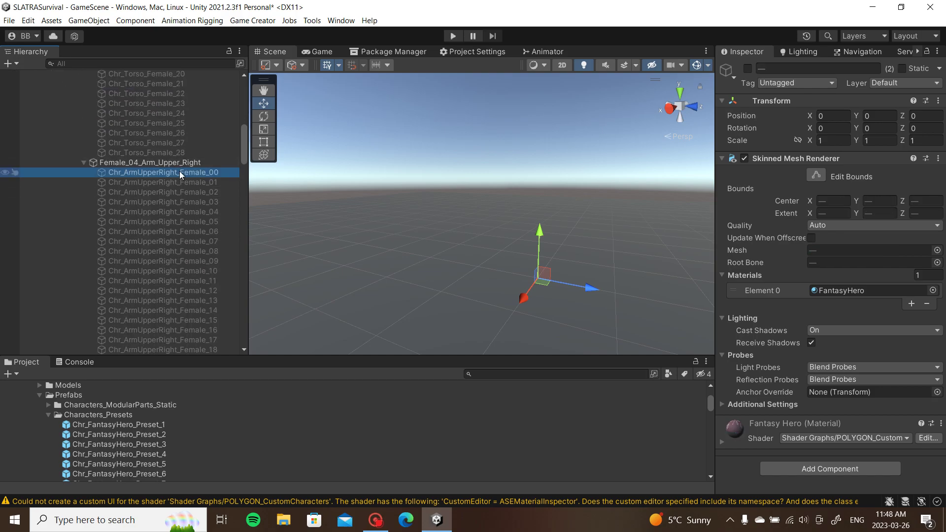
pyautogui.scroll(-5, 178, 178)
pyautogui.keyDown('ctrl'); pyautogui.click(167, 241); pyautogui.keyUp('ctrl')
pyautogui.scroll(-6, 170, 231)
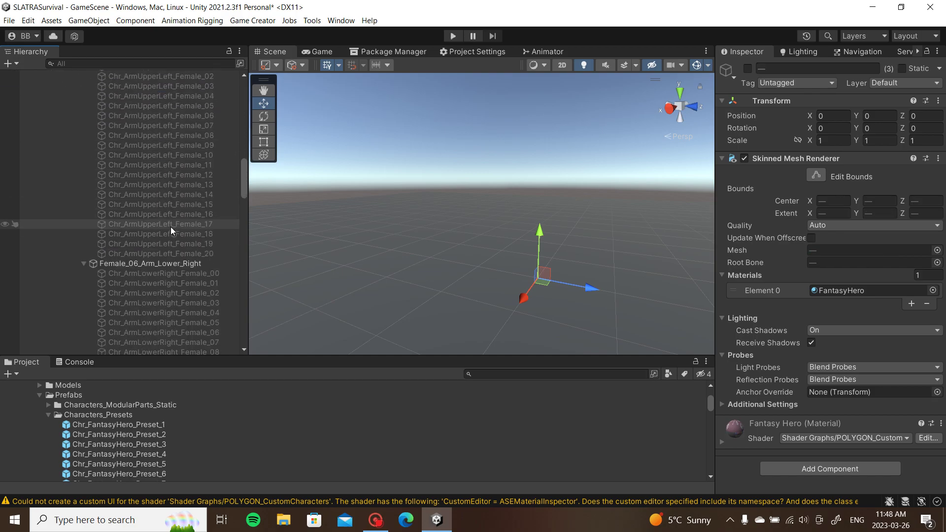
pyautogui.keyDown('ctrl'); pyautogui.click(173, 271); pyautogui.keyUp('ctrl')
pyautogui.scroll(-6, 178, 266)
pyautogui.keyDown('ctrl'); pyautogui.click(184, 285); pyautogui.keyUp('ctrl')
pyautogui.scroll(-7, 188, 274)
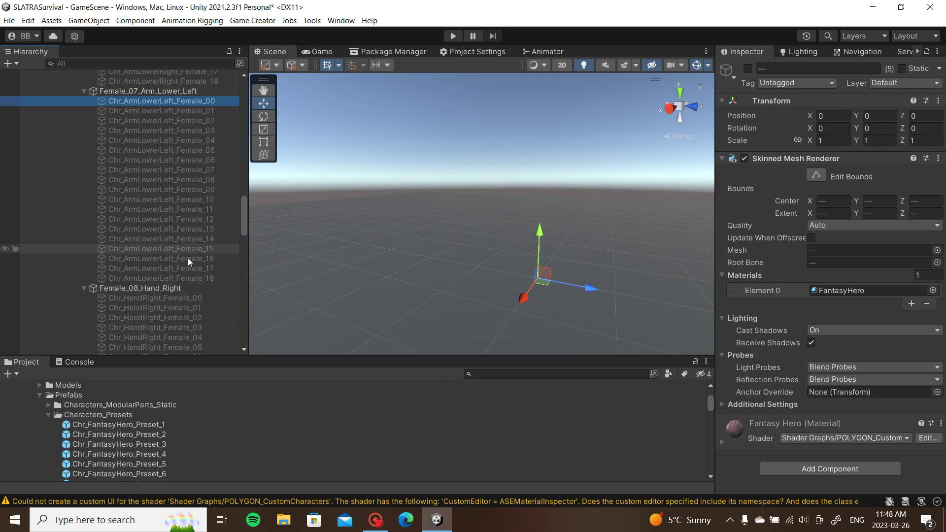
pyautogui.keyDown('ctrl'); pyautogui.click(182, 297); pyautogui.keyUp('ctrl')
# Add the left hand, hips, right leg and left leg _00 parts to the selection.
pyautogui.scroll(-7, 192, 256)
pyautogui.keyDown('ctrl'); pyautogui.click(189, 264); pyautogui.keyUp('ctrl')
pyautogui.scroll(-6, 189, 258)
pyautogui.keyDown('ctrl'); pyautogui.click(180, 262); pyautogui.keyUp('ctrl')
pyautogui.scroll(-7, 181, 271)
pyautogui.keyDown('ctrl'); pyautogui.click(183, 339); pyautogui.keyUp('ctrl')
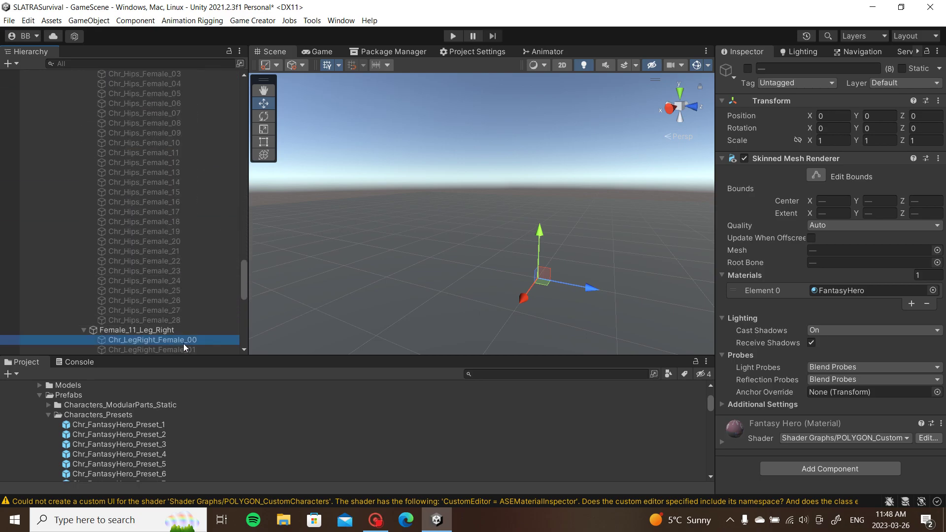
pyautogui.scroll(-12, 192, 279)
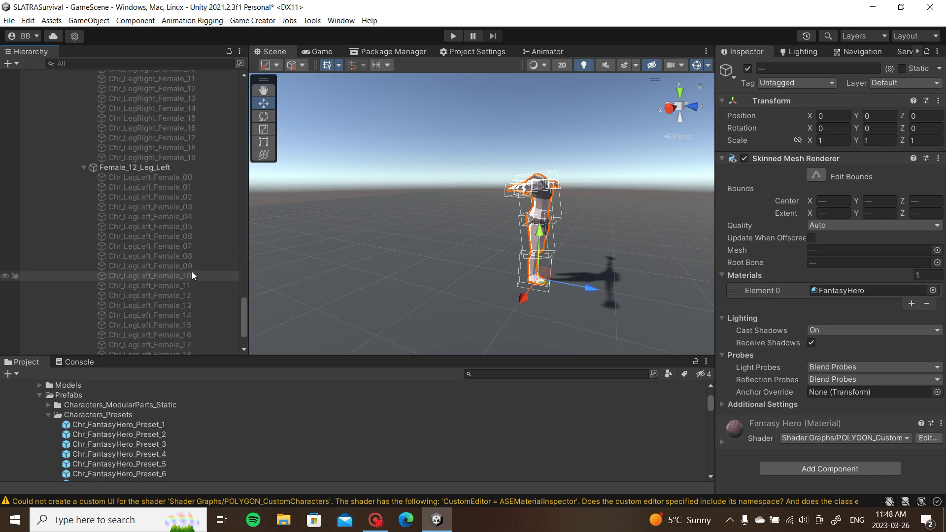
pyautogui.keyDown('ctrl'); pyautogui.click(210, 180); pyautogui.keyUp('ctrl')
# Orbit the Scene view to face the female base body from the front.
pyautogui.scroll(-3, 218, 282)
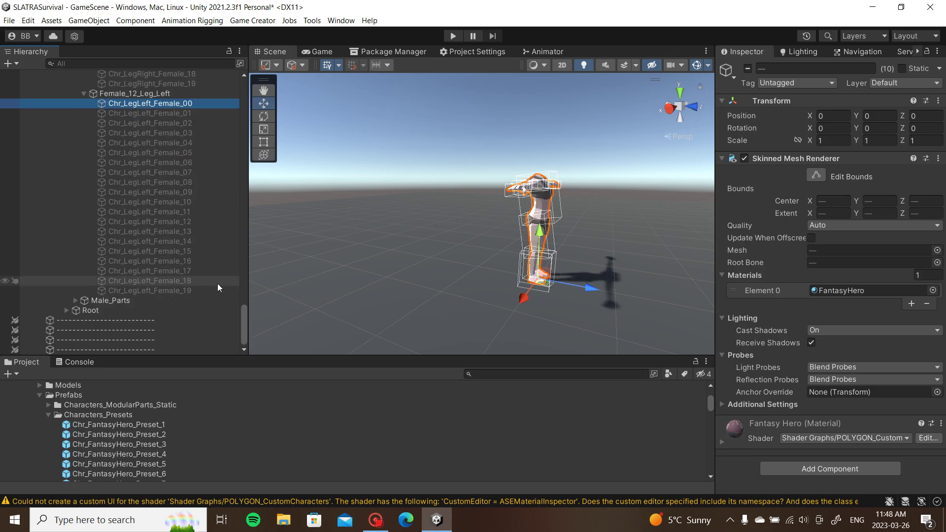
pyautogui.scroll(18, 212, 275)
pyautogui.keyDown('alt'); pyautogui.moveTo(478, 203); pyautogui.dragTo(291, 194); pyautogui.keyUp('alt')
pyautogui.scroll(7, 168, 161)
pyautogui.scroll(20, 168, 161)
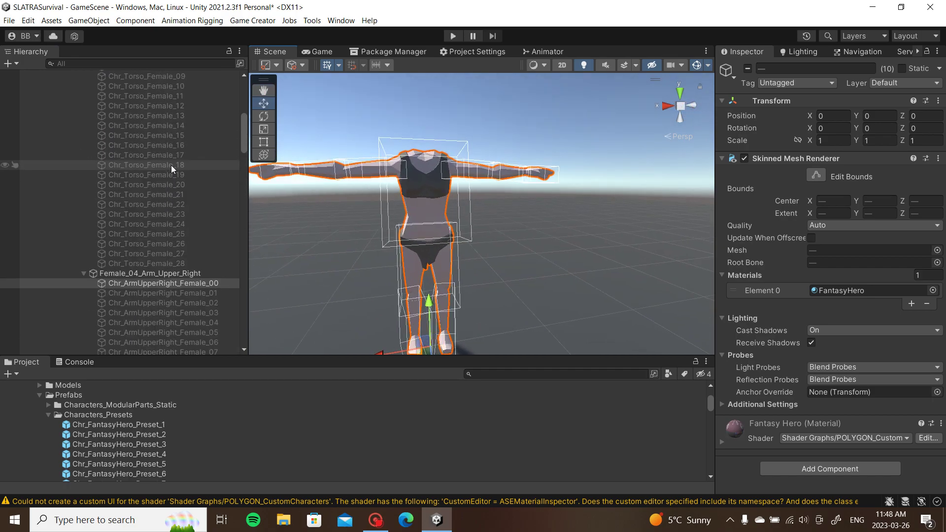
# Enable the Chr_Head_Female_00 head from the Female_Head_All_Elements group.
pyautogui.click(84, 200)
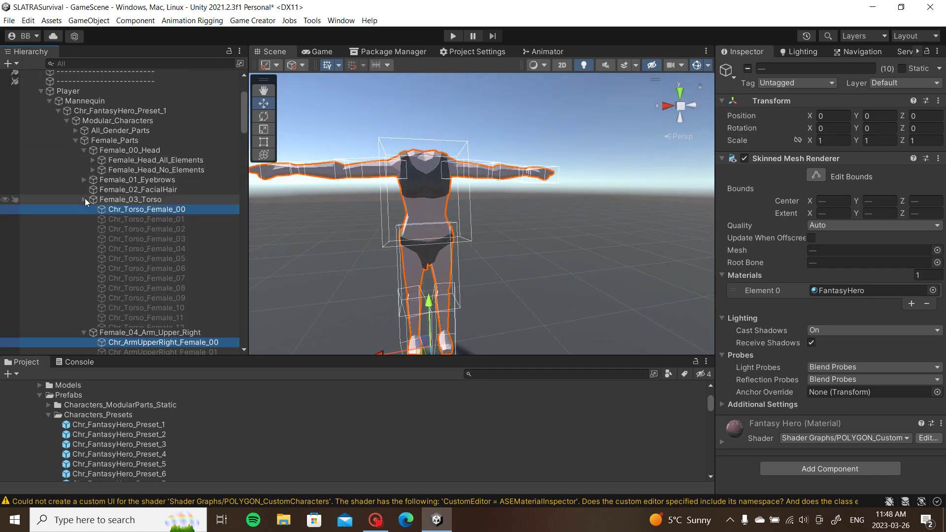
pyautogui.click(92, 159)
pyautogui.click(147, 168)
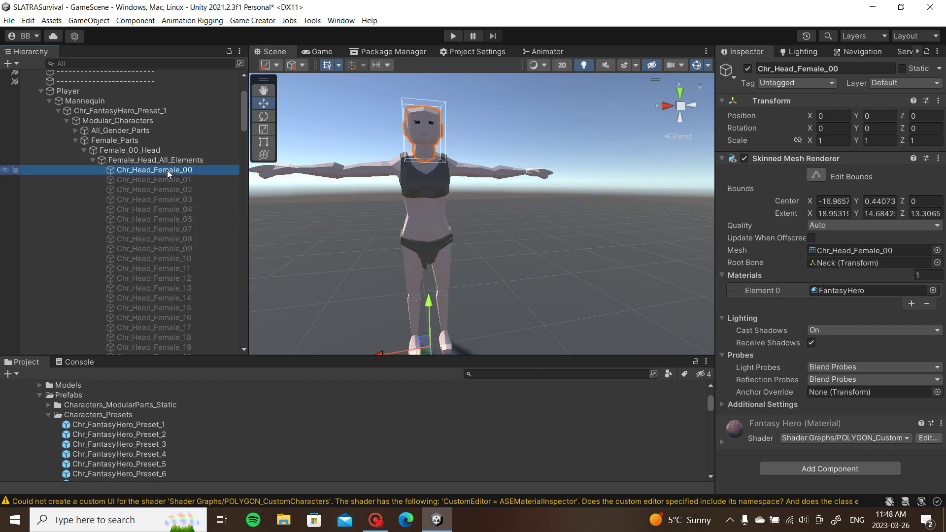
pyautogui.click(92, 160)
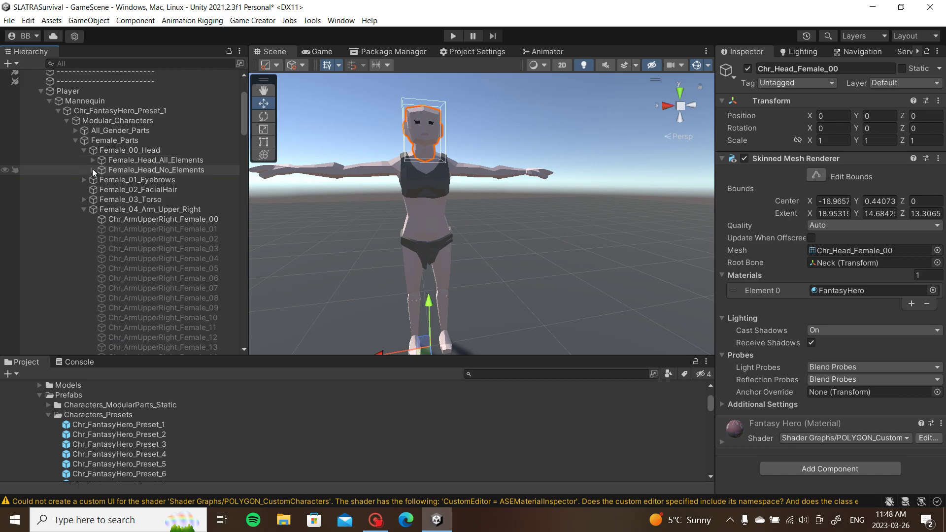
# Give Chr_Female_Eyebrow_01 the Chr_Eyebrow_Female_01 mesh and the dark FantasyHero_01 material.
pyautogui.click(85, 180)
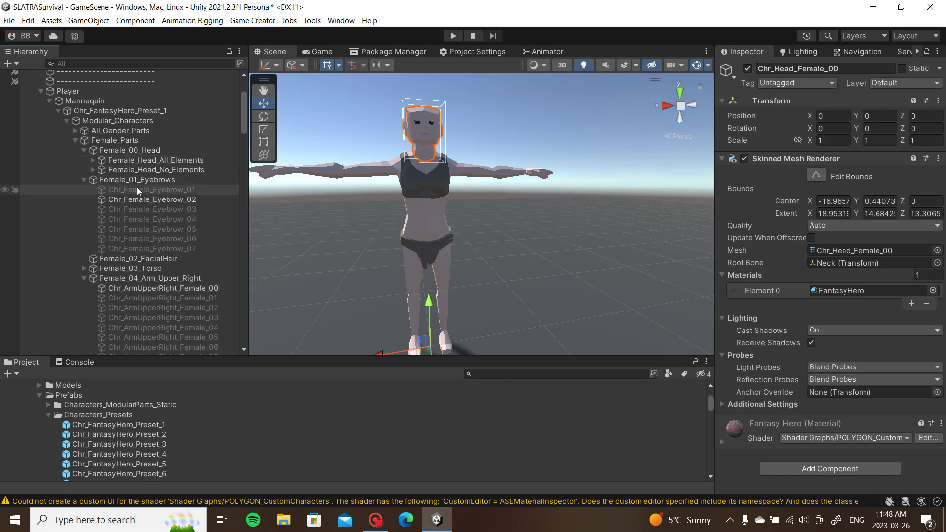
pyautogui.doubleClick(143, 199)
pyautogui.click(149, 191)
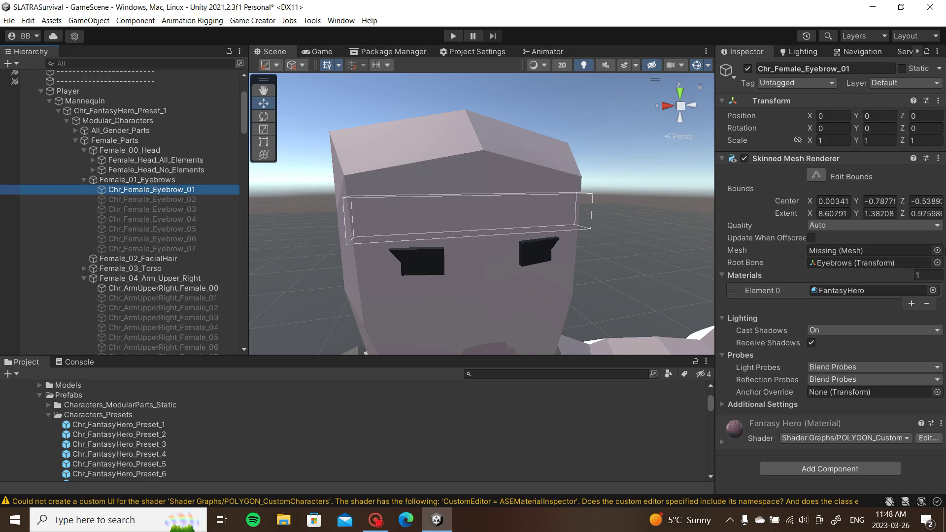
pyautogui.click(936, 251)
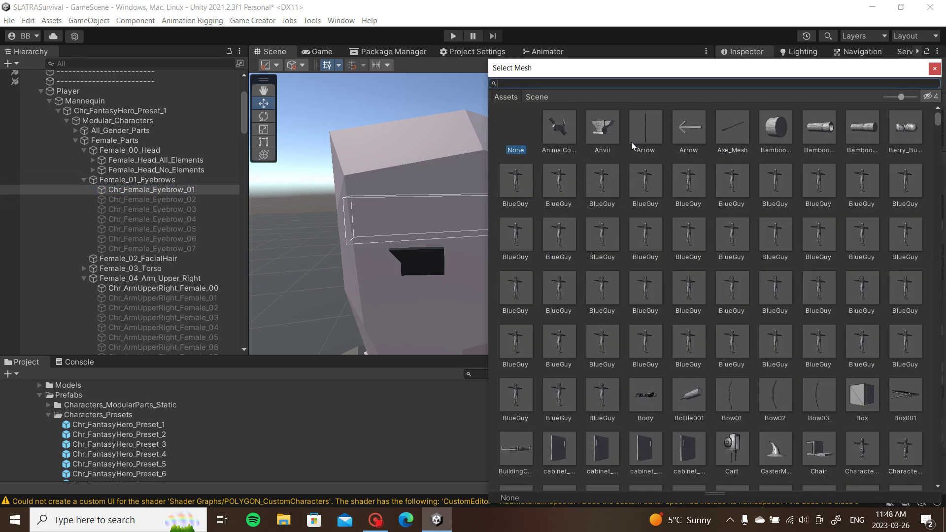
pyautogui.write('eyeb')
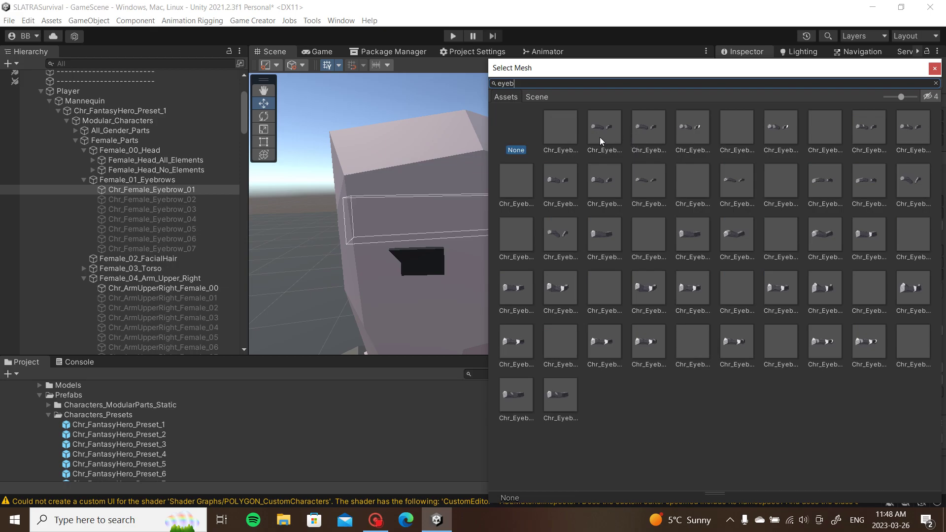
pyautogui.doubleClick(599, 137)
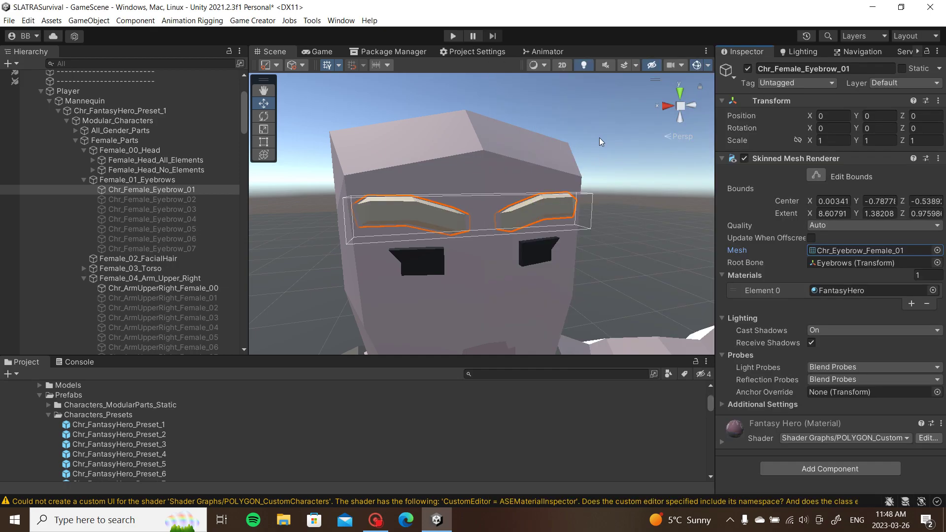
pyautogui.click(933, 290)
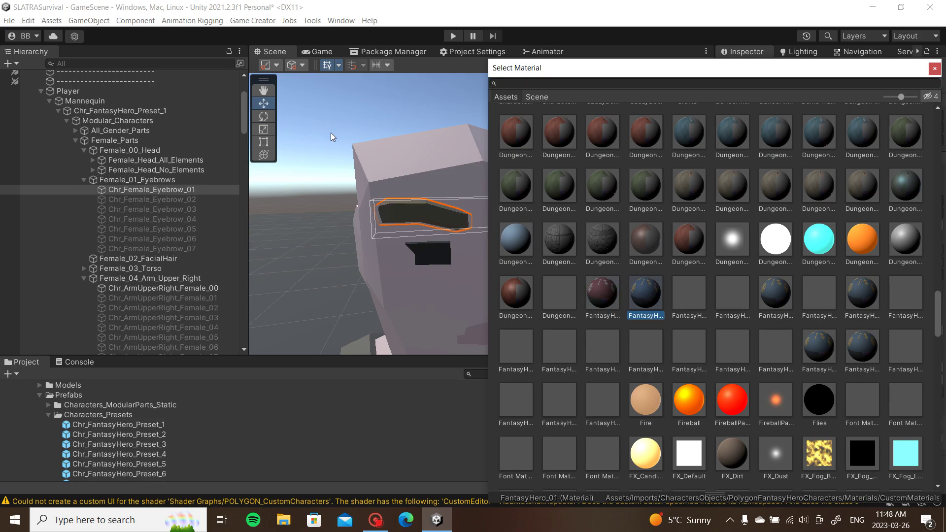
pyautogui.click(334, 106)
# Collapse the eyebrow, arm, hand, hips, leg and Female_Parts groups in the Hierarchy.
pyautogui.click(84, 179)
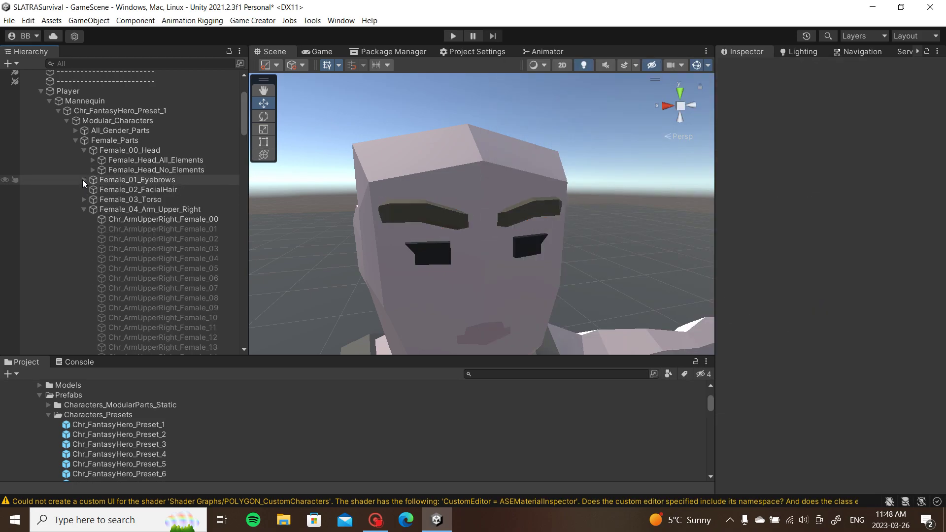
pyautogui.click(83, 209)
pyautogui.click(83, 229)
pyautogui.click(83, 228)
pyautogui.click(84, 239)
pyautogui.click(83, 249)
pyautogui.click(84, 258)
pyautogui.click(84, 268)
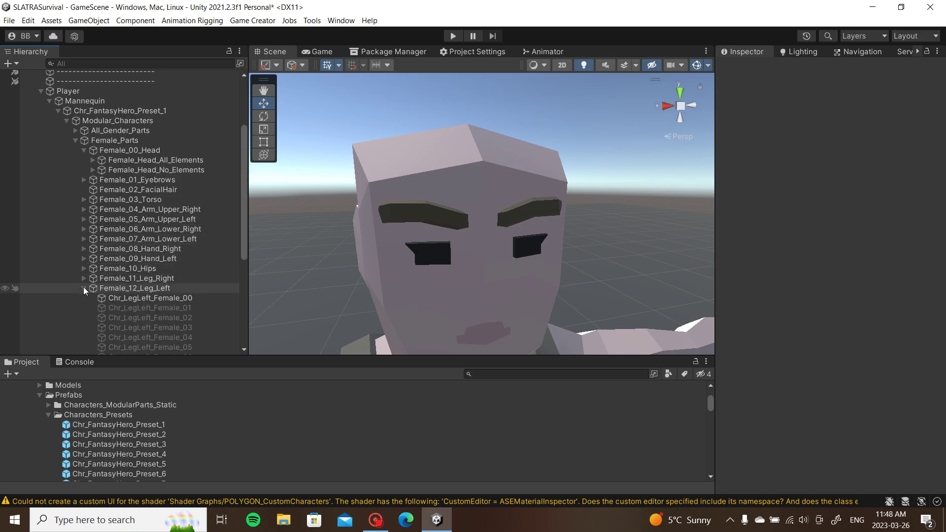
pyautogui.click(84, 278)
pyautogui.click(74, 143)
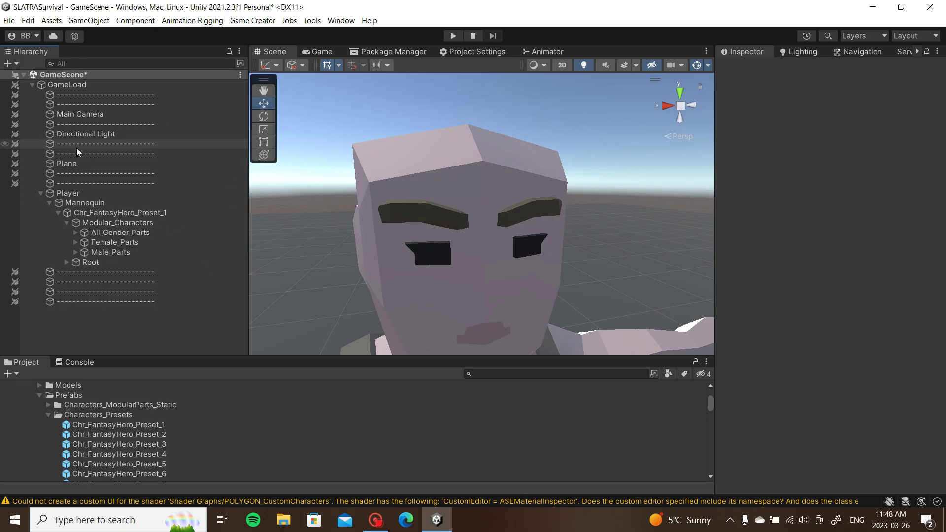
# Expand All_Gender_Parts > All_01_Hair and preview the Chr_Hair_01 hairstyle.
pyautogui.click(75, 232)
pyautogui.click(84, 252)
pyautogui.click(118, 262)
pyautogui.hotkey('alt', 'shift', 'a')
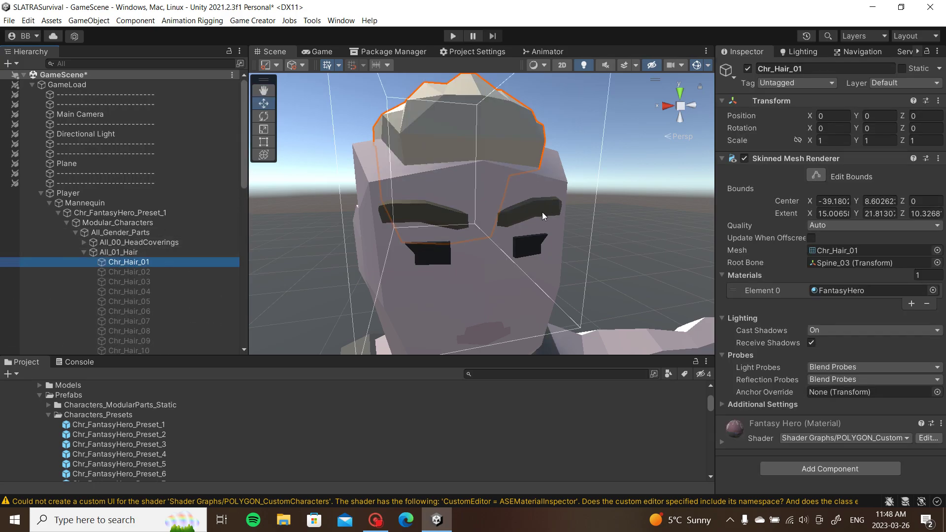
pyautogui.keyDown('alt'); pyautogui.moveTo(449, 205); pyautogui.dragTo(473, 207); pyautogui.keyUp('alt')
pyautogui.hotkey('alt', 'shift', 'a')
pyautogui.scroll(-15, 175, 263)
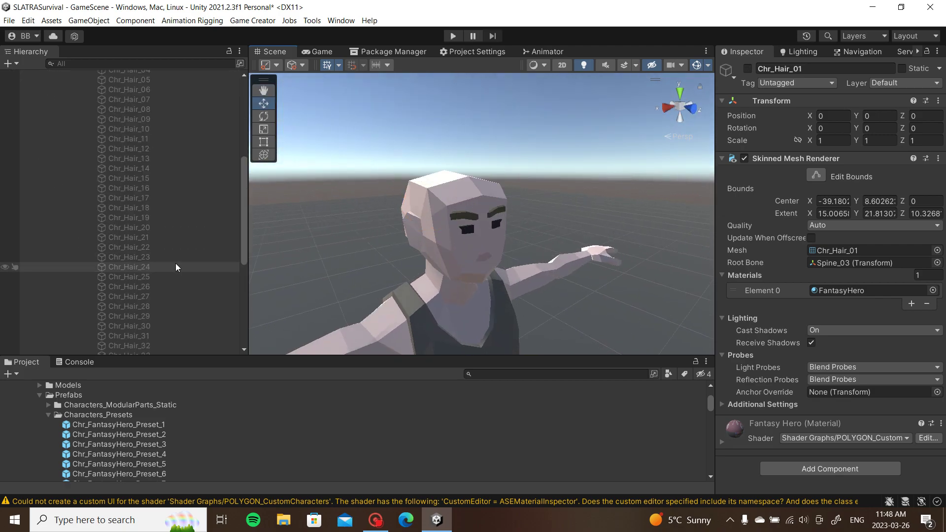
pyautogui.scroll(10, 173, 321)
# Preview hairstyles Chr_Hair_38 down through Chr_Hair_34 by toggling each on and off.
pyautogui.click(170, 319)
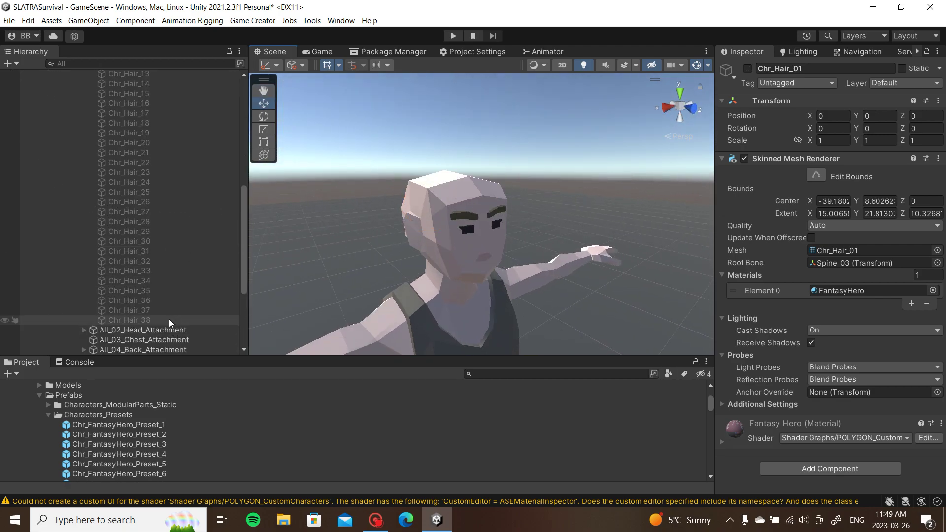
pyautogui.hotkey('alt', 'shift', 'a')
pyautogui.hotkey('alt', 'shift', 'a')
pyautogui.click(167, 312)
pyautogui.hotkey('alt', 'shift', 'a')
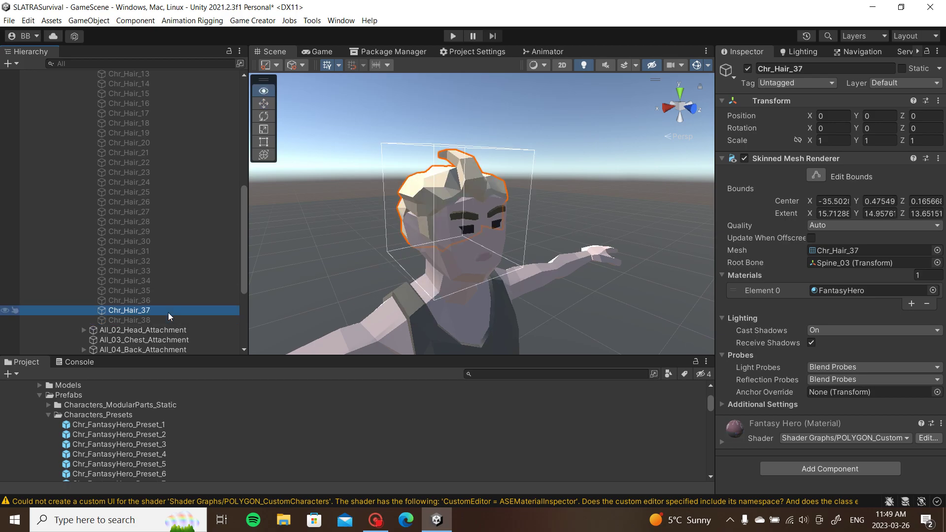
pyautogui.hotkey('alt', 'shift', 'a')
pyautogui.click(167, 301)
pyautogui.hotkey('alt', 'shift', 'a')
pyautogui.hotkey('alt', 'shift', 'a')
pyautogui.click(172, 292)
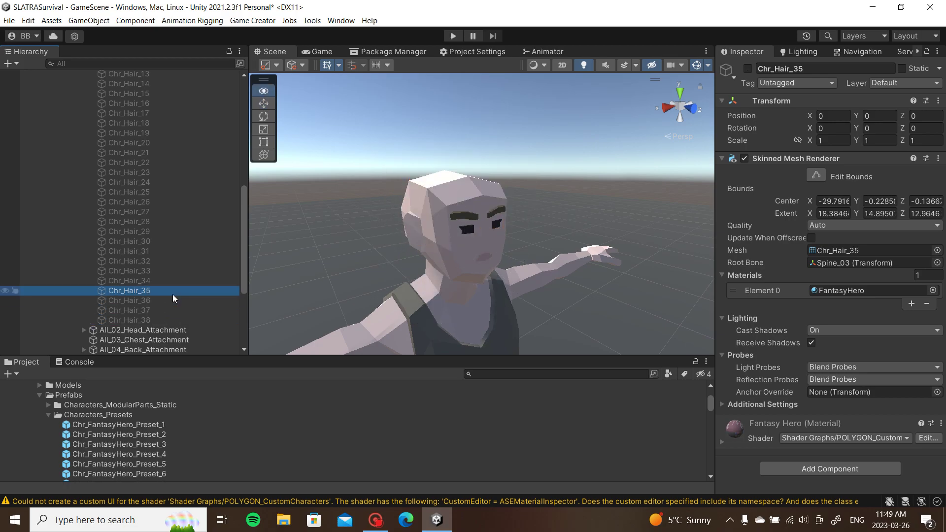
pyautogui.hotkey('alt', 'shift', 'a')
pyautogui.hotkey('alt', 'shift', 'a')
pyautogui.click(177, 279)
pyautogui.hotkey('alt', 'shift', 'a')
# Preview Chr_Hair_32 through Chr_Hair_30 and settle on Chr_Hair_29.
pyautogui.hotkey('alt', 'shift', 'a')
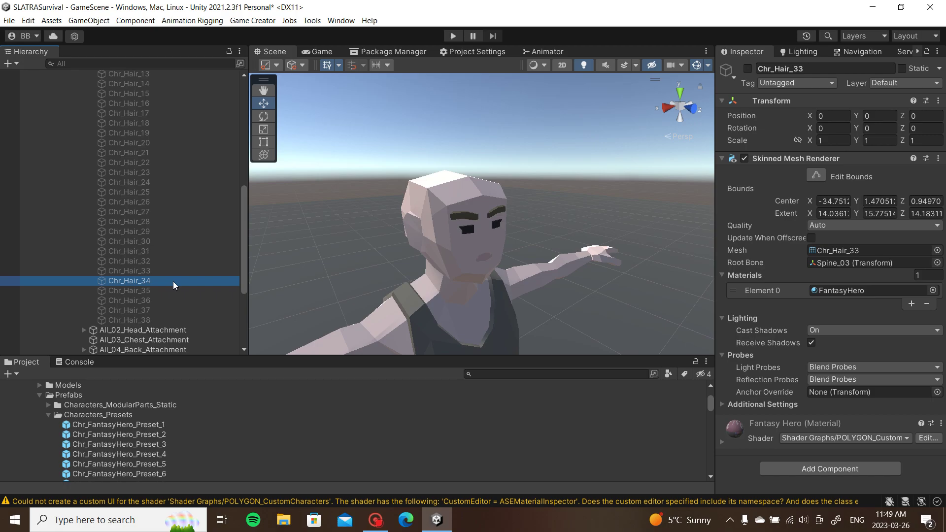
pyautogui.hotkey('alt', 'shift', 'a')
pyautogui.hotkey('alt', 'shift', 'a')
pyautogui.click(183, 261)
pyautogui.hotkey('alt', 'shift', 'a')
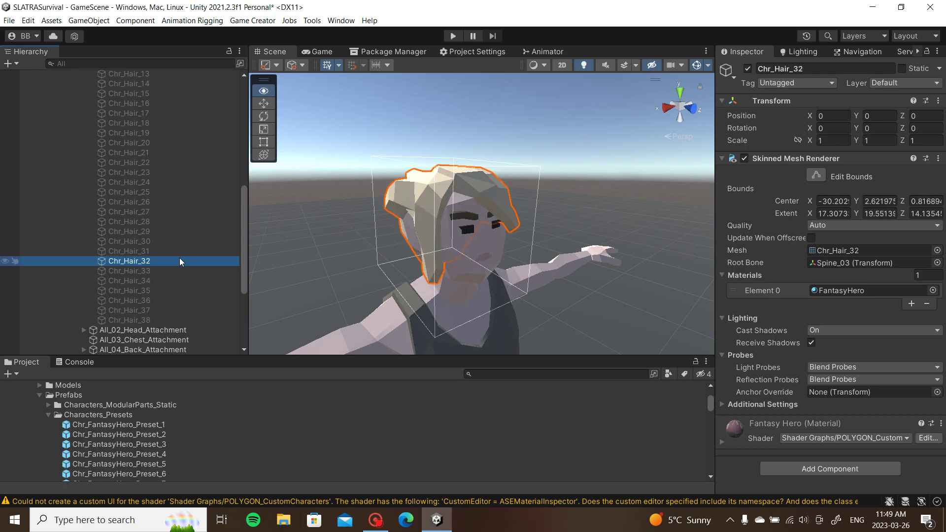
pyautogui.hotkey('alt', 'shift', 'a')
pyautogui.click(177, 252)
pyautogui.hotkey('alt', 'shift', 'a')
pyautogui.hotkey('alt', 'shift', 'a')
pyautogui.click(183, 244)
pyautogui.hotkey('alt', 'shift', 'a')
pyautogui.hotkey('alt', 'shift', 'a')
pyautogui.click(190, 234)
pyautogui.hotkey('alt', 'shift', 'a')
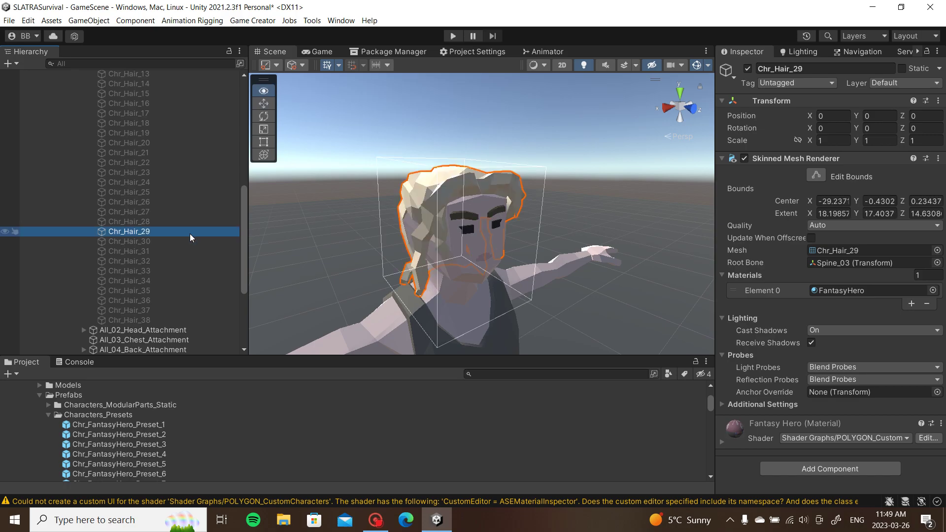
# Apply a darker Dungeon material to Chr_Hair_29, then collapse the All_01_Hair group.
pyautogui.keyDown('alt'); pyautogui.moveTo(252, 209); pyautogui.dragTo(315, 212); pyautogui.keyUp('alt')
pyautogui.click(933, 290)
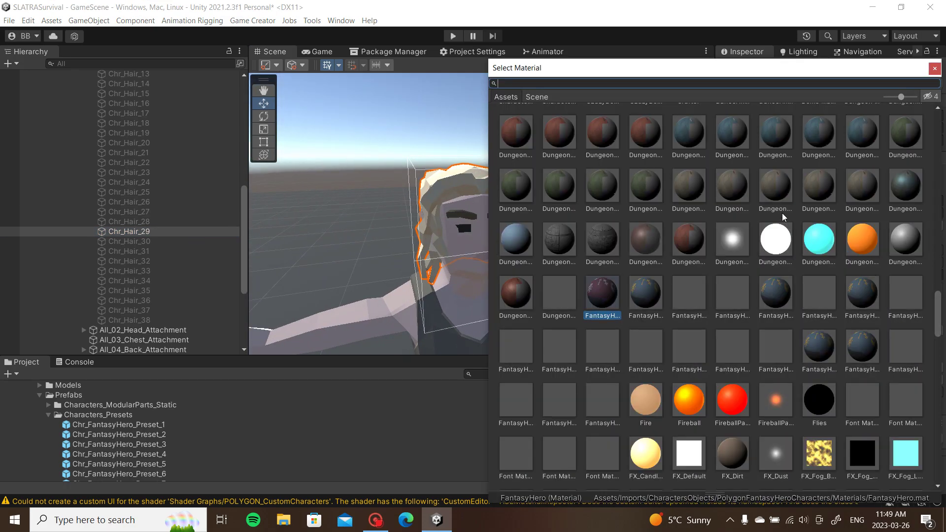
pyautogui.doubleClick(592, 241)
pyautogui.click(399, 125)
pyautogui.scroll(8, 96, 151)
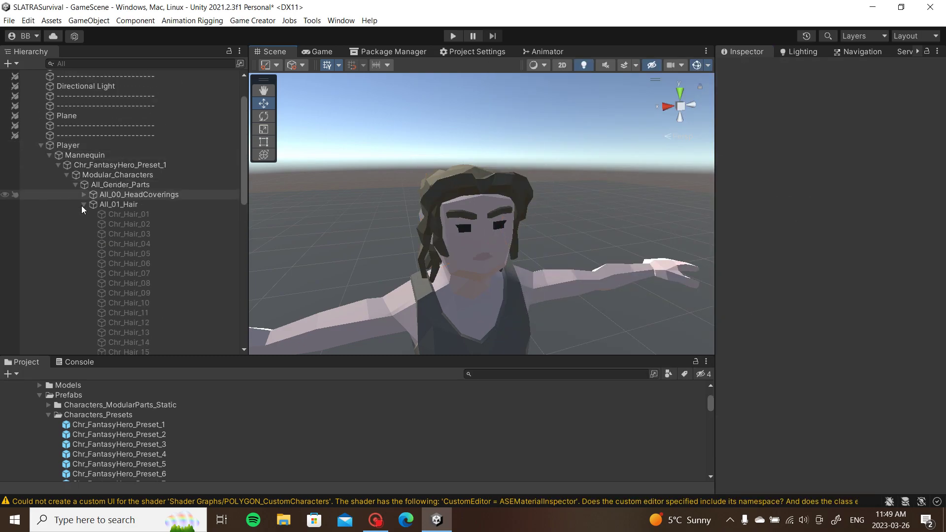
pyautogui.click(84, 205)
# Collapse the All_Gender_Parts, Modular_Characters, preset, Mannequin and Player hierarchy groups.
pyautogui.click(76, 185)
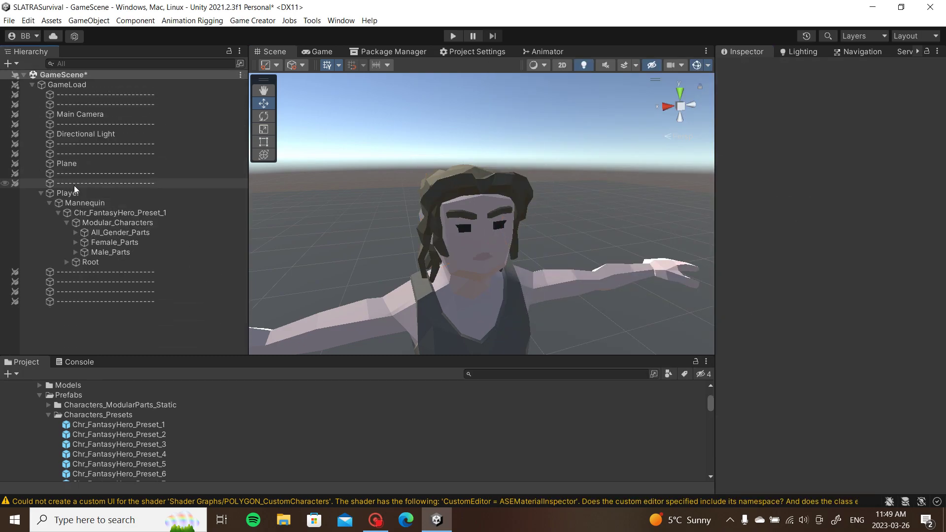
pyautogui.click(66, 222)
pyautogui.click(58, 213)
pyautogui.click(48, 204)
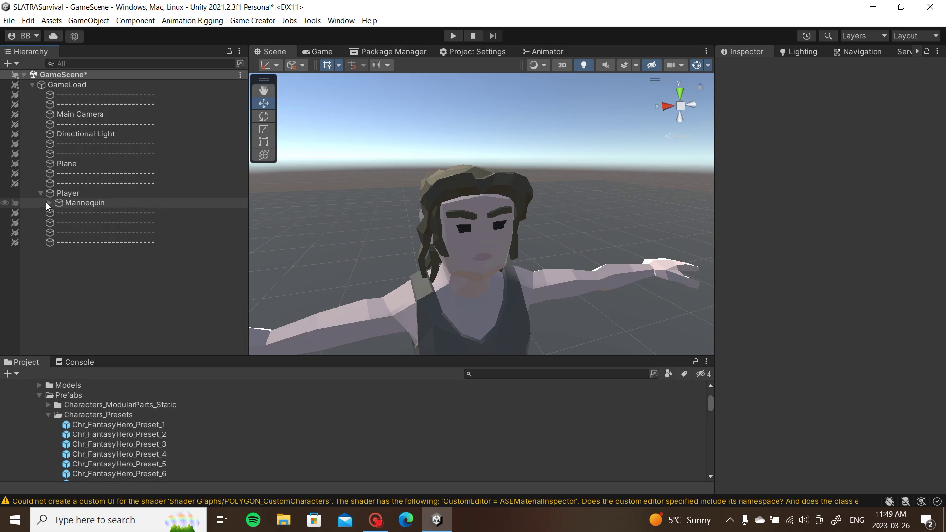
pyautogui.click(41, 192)
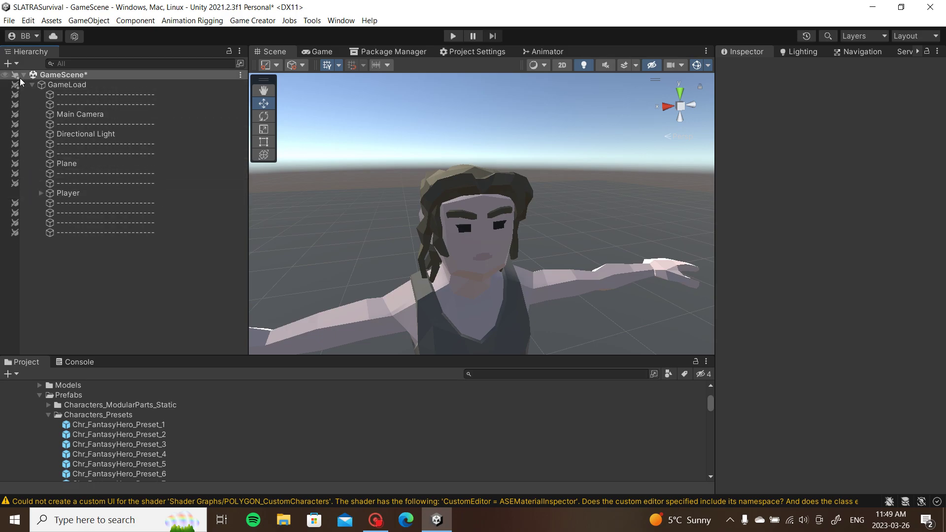
# Create an empty object 'Cameras' under GameLoad and move Main Camera into it.
pyautogui.rightClick(93, 85)
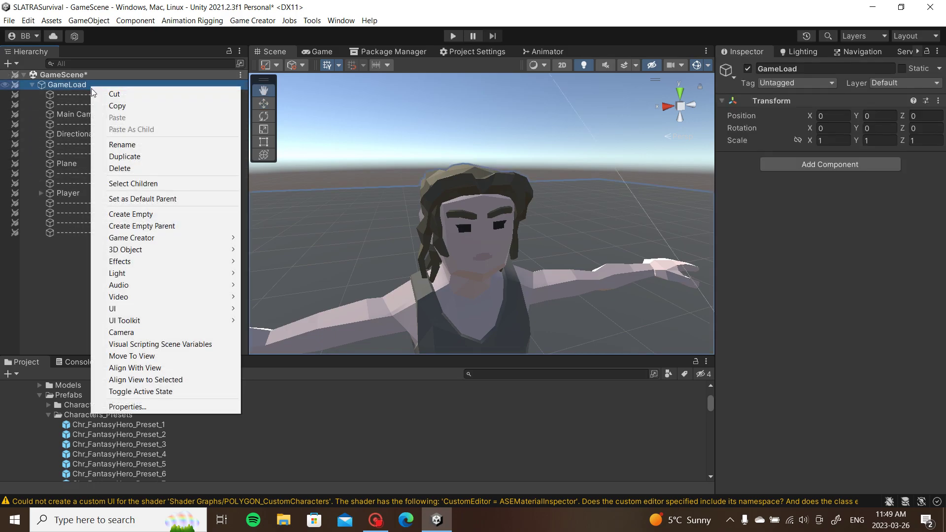
pyautogui.click(162, 216)
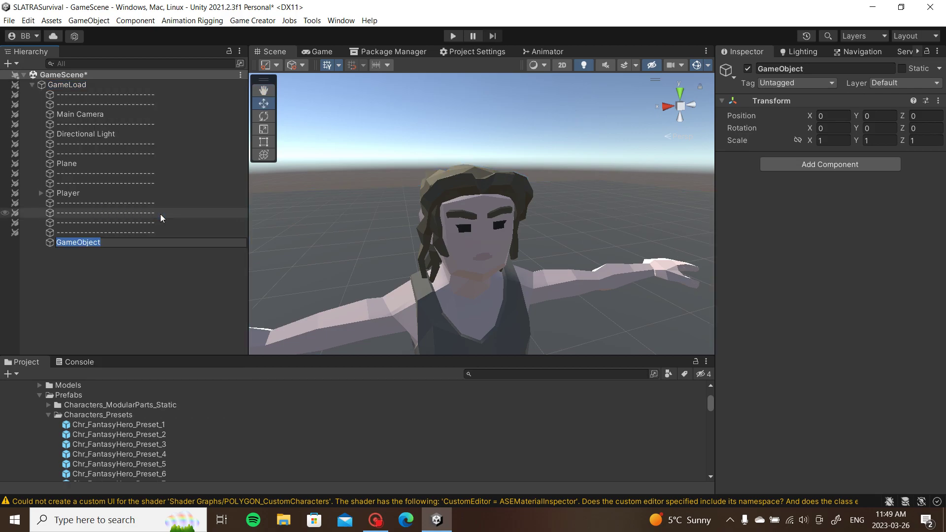
pyautogui.write('Cameras')
pyautogui.press('Return')
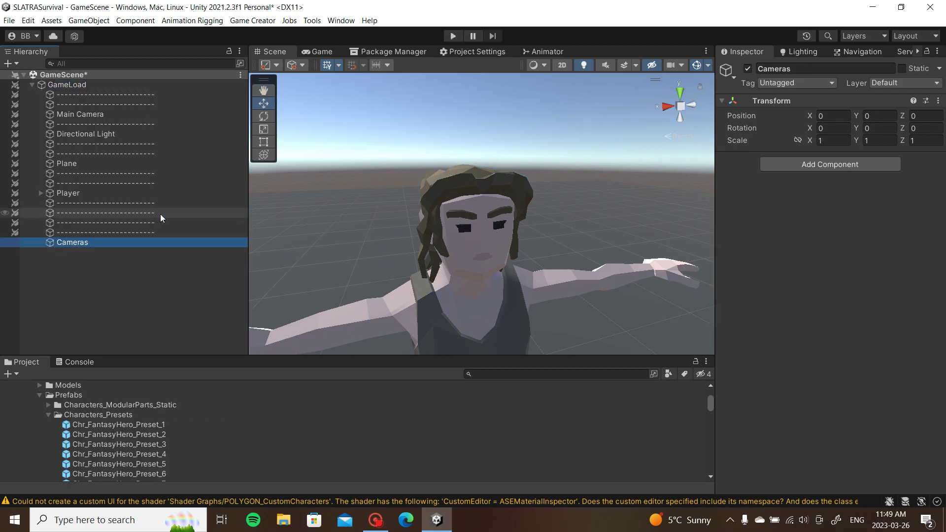
pyautogui.moveTo(88, 244); pyautogui.dragTo(90, 110)
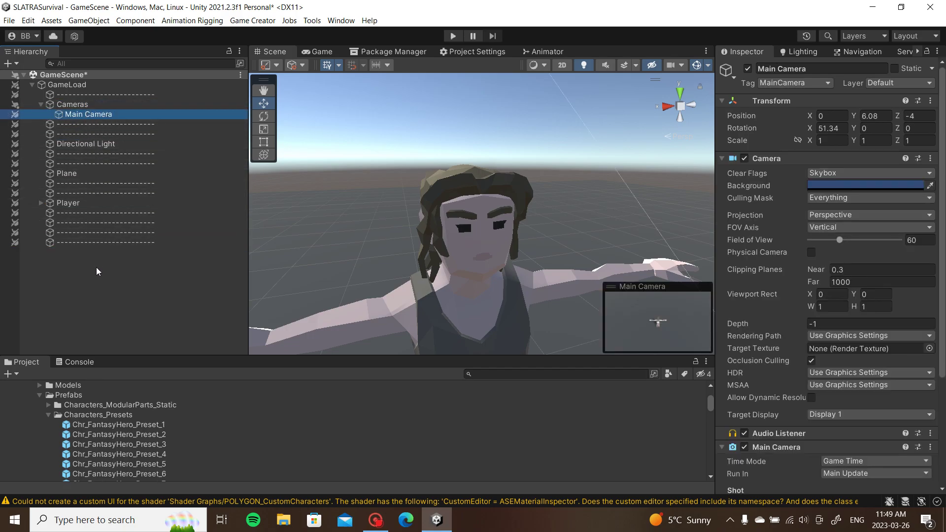
# Add a Game Creator Camera Shot under Cameras and select it.
pyautogui.rightClick(63, 85)
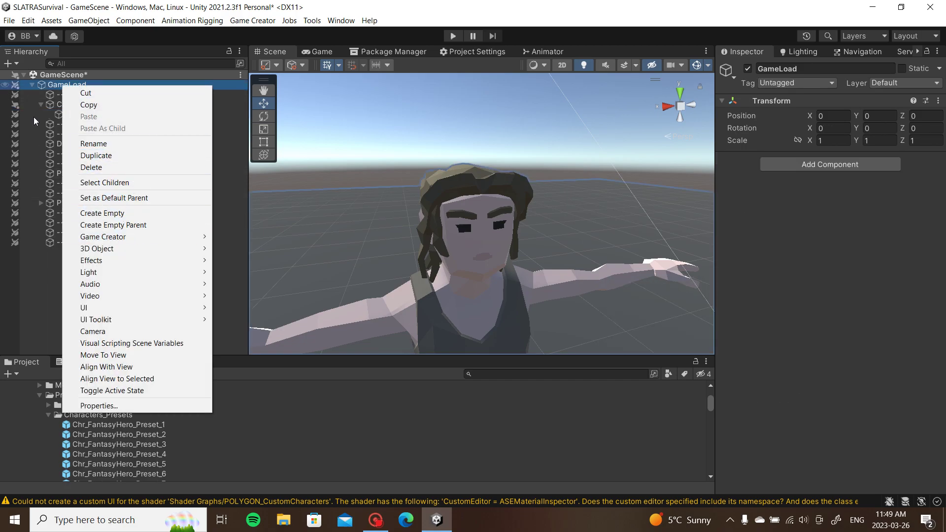
pyautogui.rightClick(57, 104)
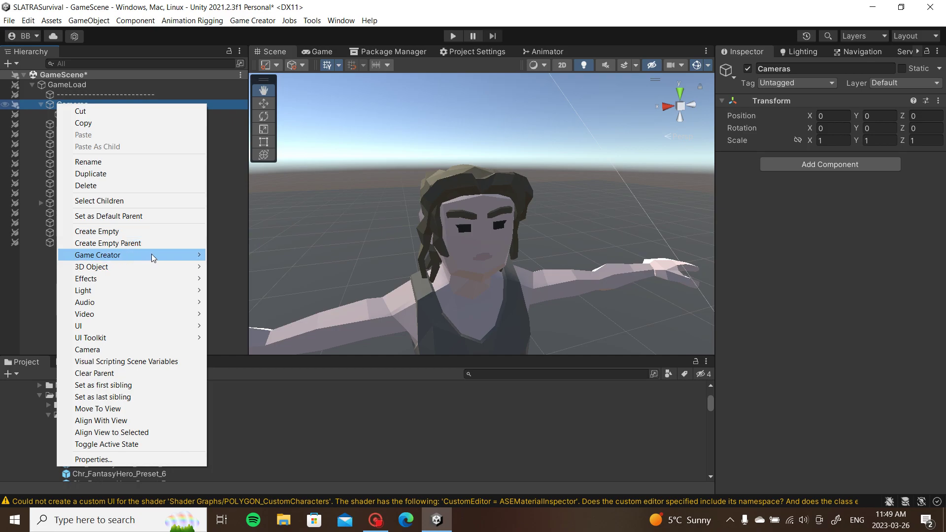
pyautogui.moveTo(152, 254)
pyautogui.moveTo(269, 302)
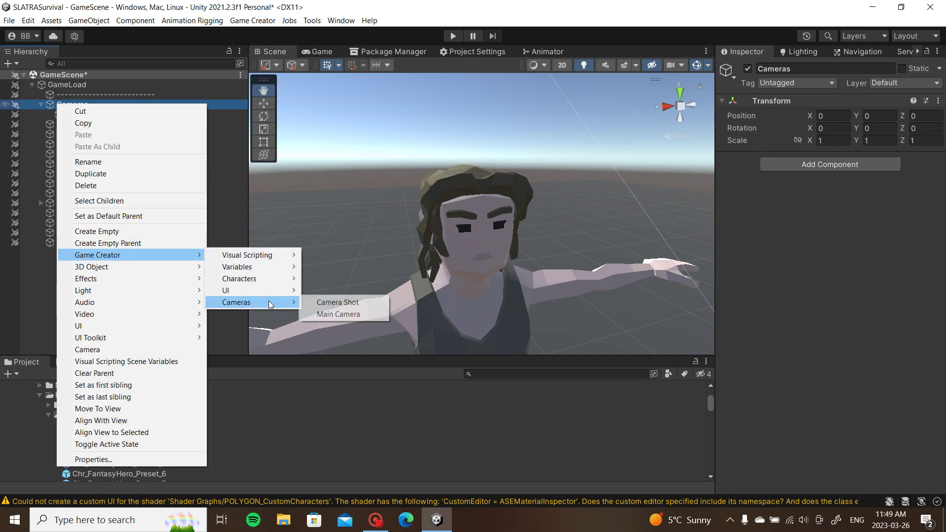
pyautogui.click(368, 305)
pyautogui.click(105, 124)
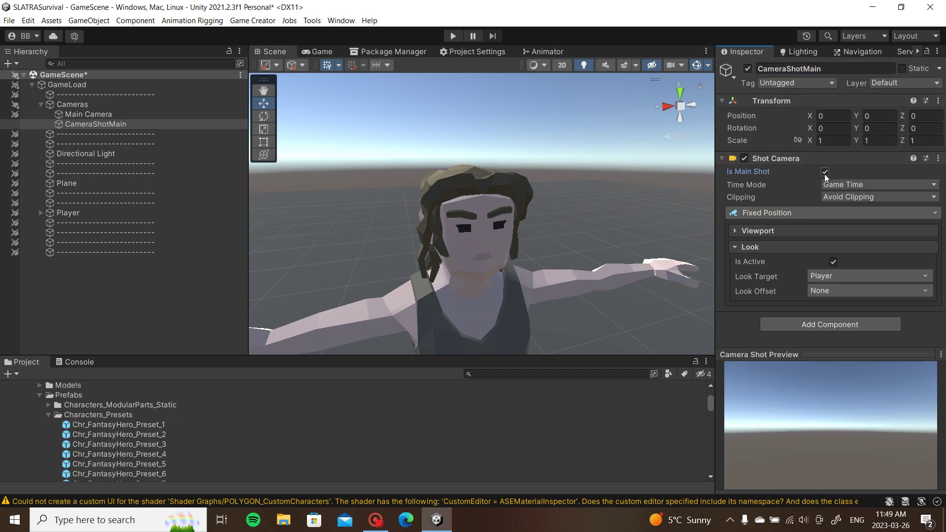
# Change the CameraShotMain shot type to Follow Target.
pyautogui.click(797, 209)
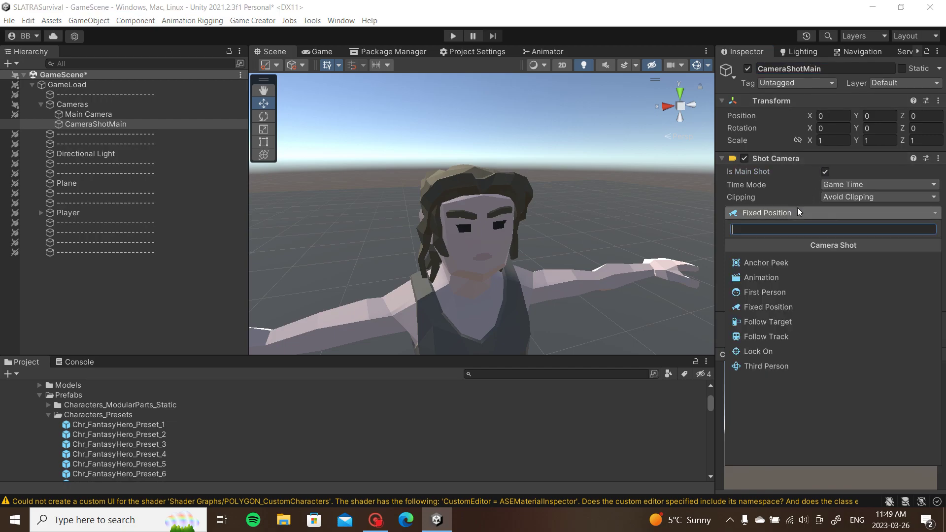
pyautogui.click(780, 324)
pyautogui.scroll(-3, 842, 233)
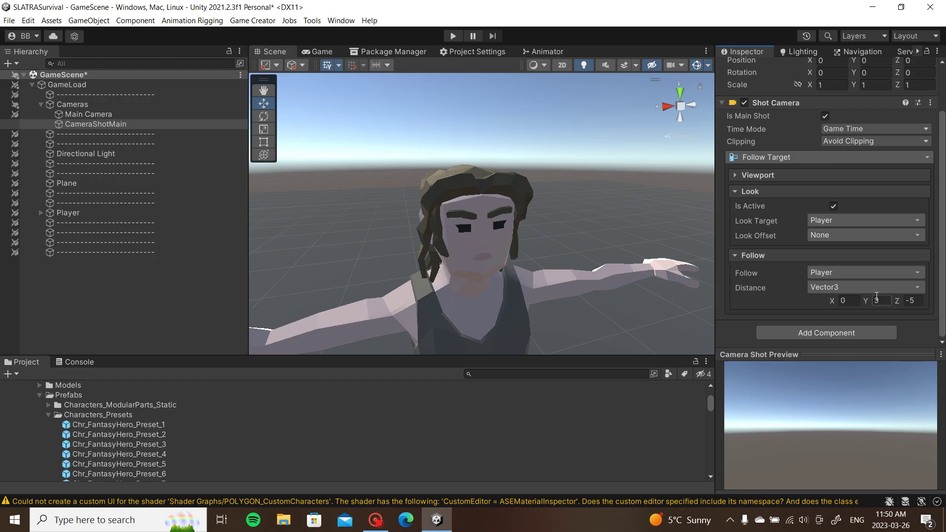
# Enter play mode and tune the follow distance Y, finally setting it to 6.
pyautogui.click(452, 36)
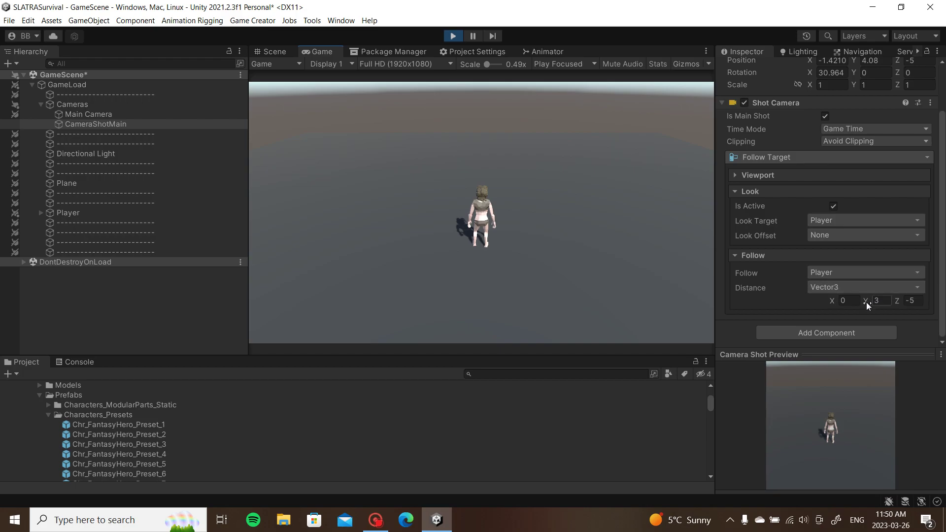
pyautogui.moveTo(866, 302); pyautogui.dragTo(892, 301)
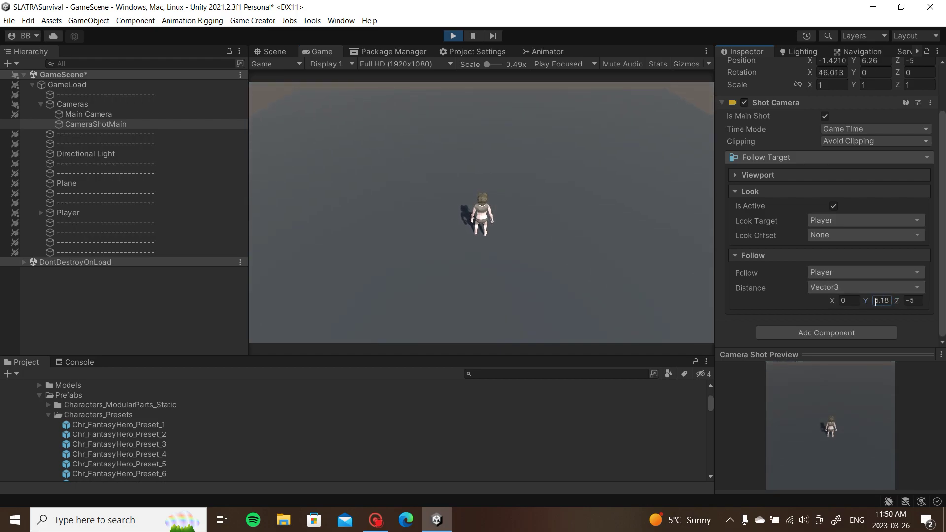
pyautogui.write('4')
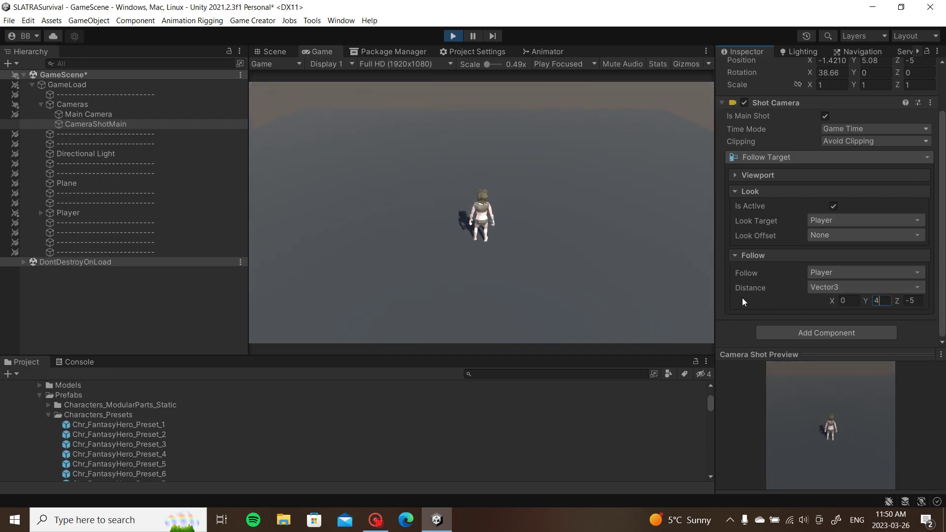
pyautogui.write('3')
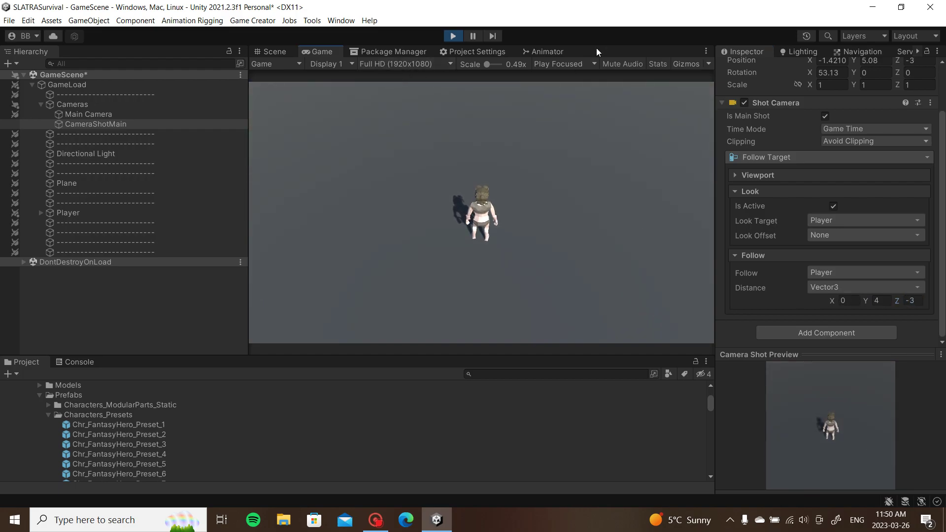
pyautogui.doubleClick(596, 48)
pyautogui.doubleClick(634, 52)
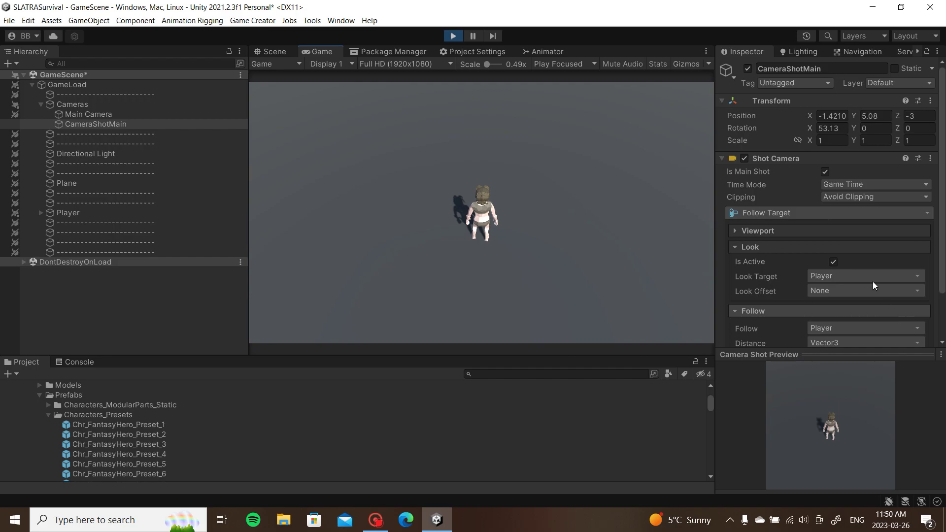
pyautogui.scroll(-2, 872, 223)
pyautogui.click(879, 301)
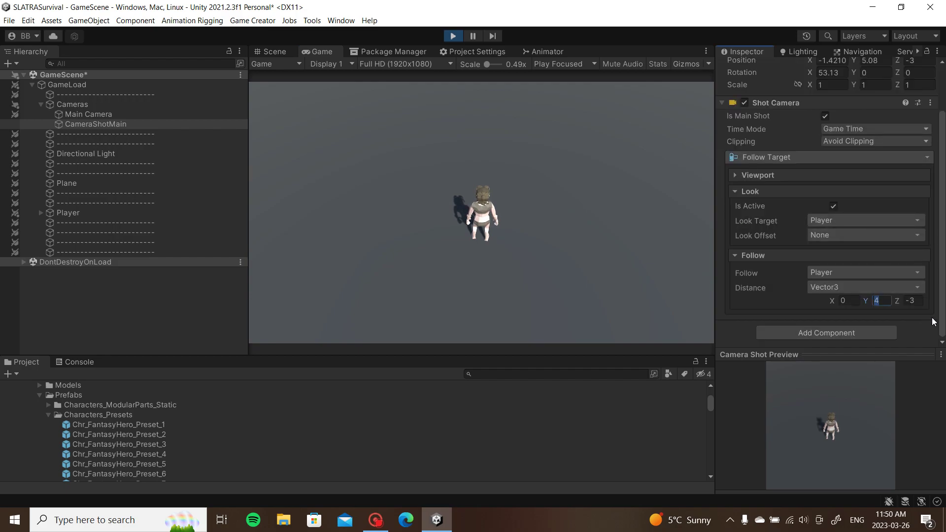
pyautogui.write('6')
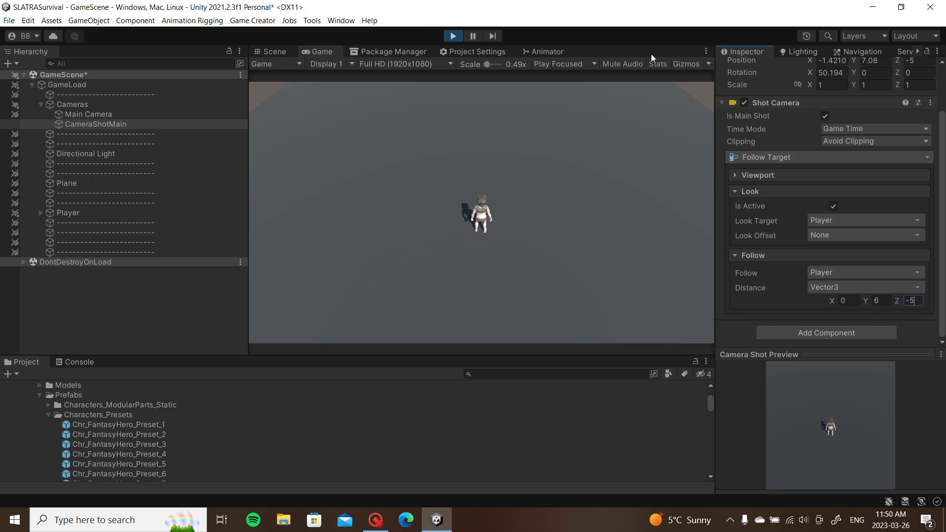
pyautogui.scroll(2, 859, 142)
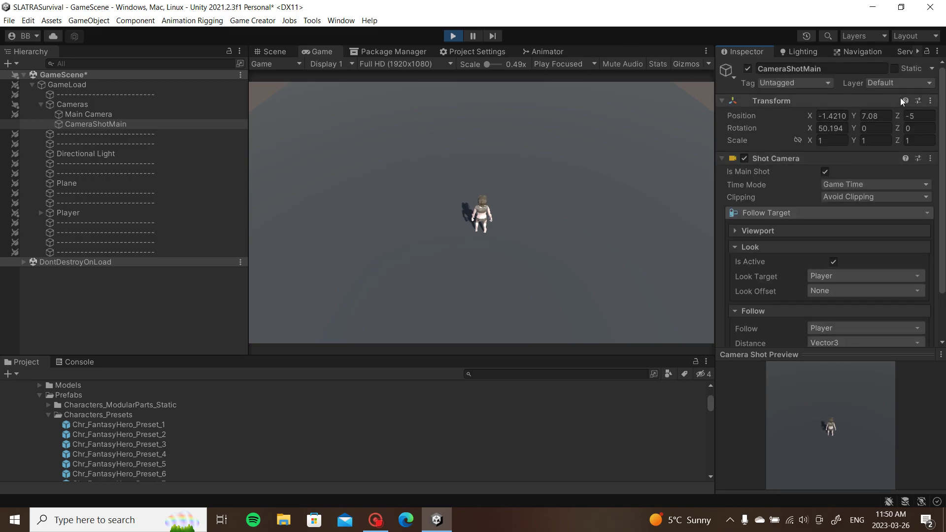
# Copy the camera's Transform component.
pyautogui.click(930, 102)
pyautogui.moveTo(856, 188)
pyautogui.click(758, 237)
# Stop the game and paste the copied transform into CameraShotMain, with Distance Y set to 6.
pyautogui.click(453, 37)
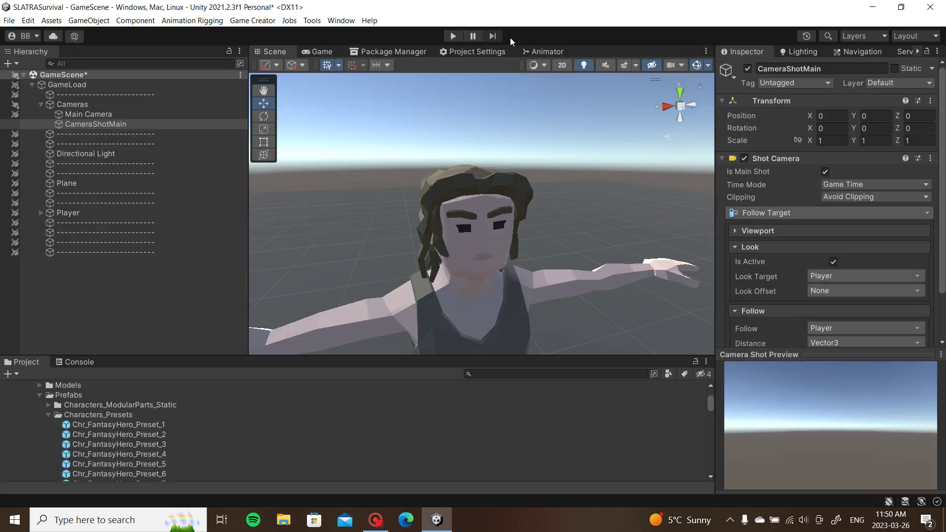
pyautogui.click(931, 101)
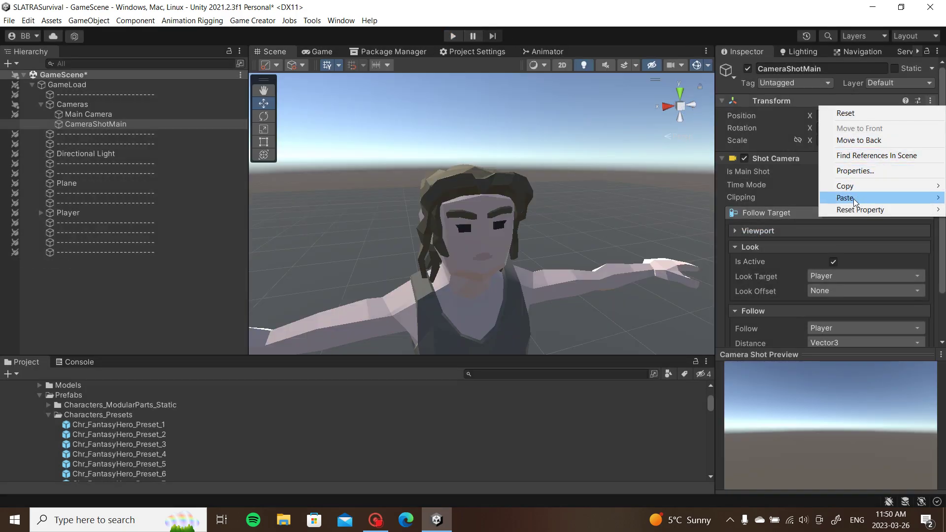
pyautogui.moveTo(856, 200)
pyautogui.click(775, 263)
pyautogui.scroll(-2, 838, 247)
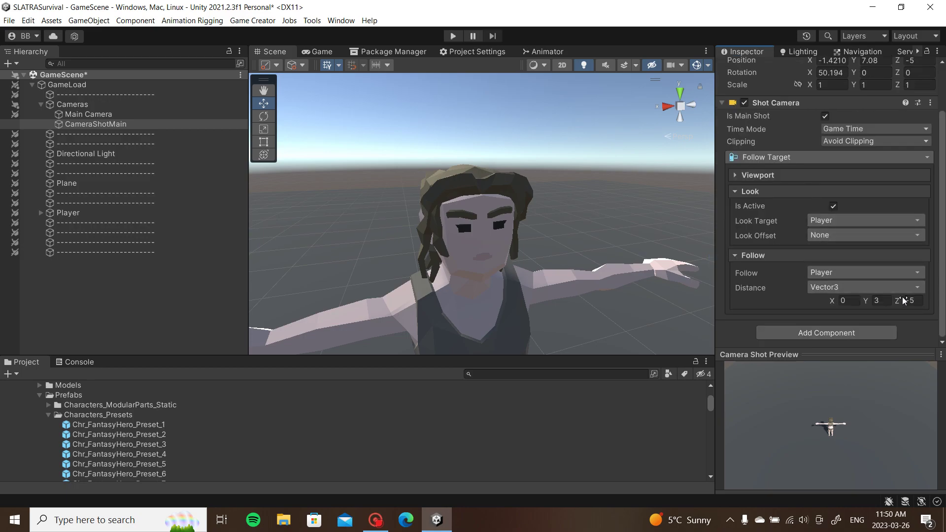
pyautogui.write('6')
# Paste the same tuned position and rotation into Main Camera's Transform.
pyautogui.click(151, 114)
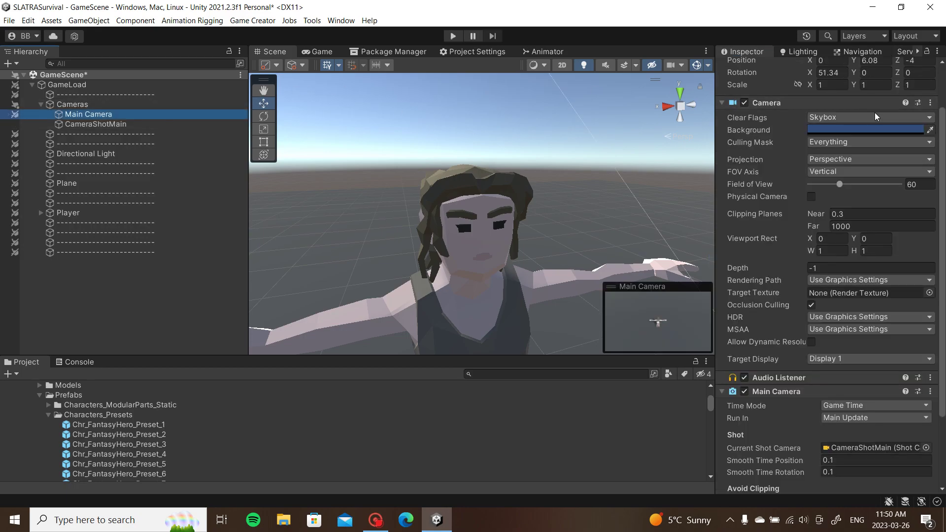
pyautogui.scroll(-3, 875, 116)
pyautogui.click(318, 51)
pyautogui.scroll(5, 922, 113)
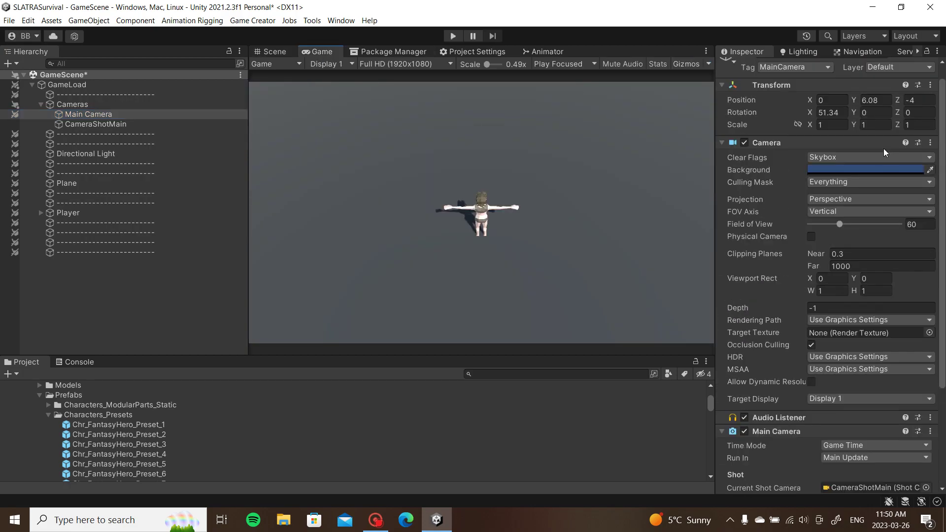
pyautogui.click(930, 100)
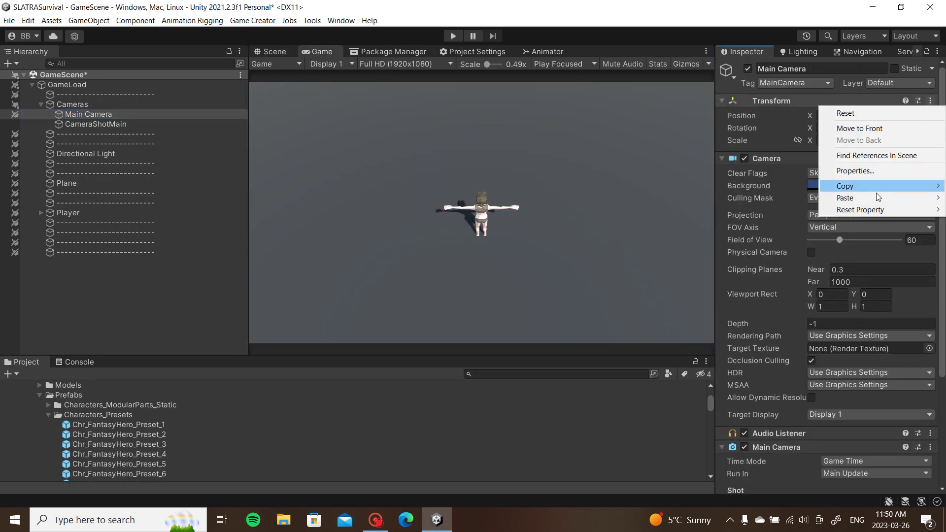
pyautogui.moveTo(876, 197)
pyautogui.click(783, 260)
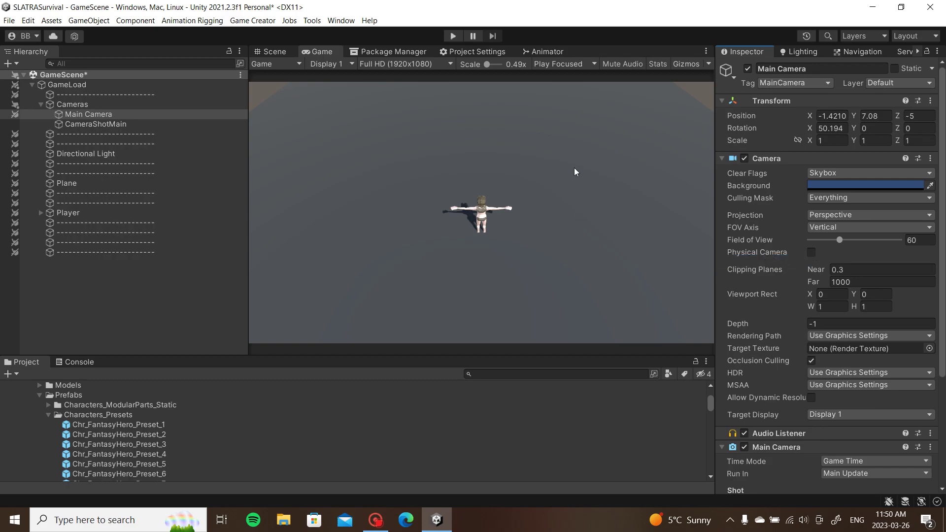
pyautogui.click(272, 51)
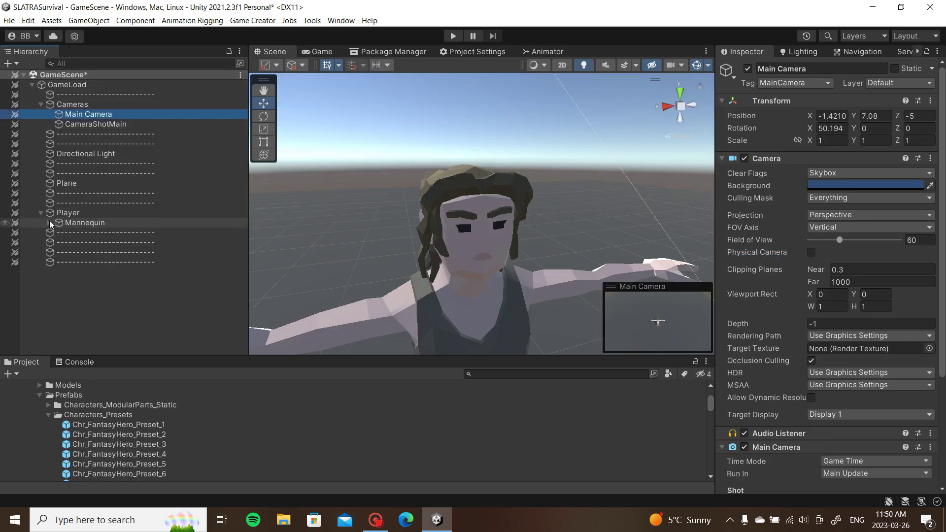
# Set the Player character to Point & Click control, moving with the right mouse button.
pyautogui.click(66, 212)
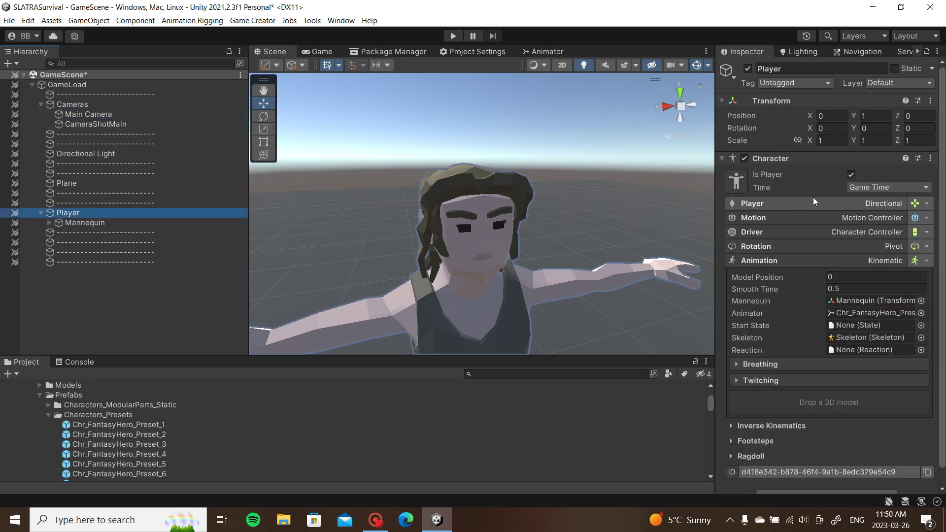
pyautogui.click(876, 263)
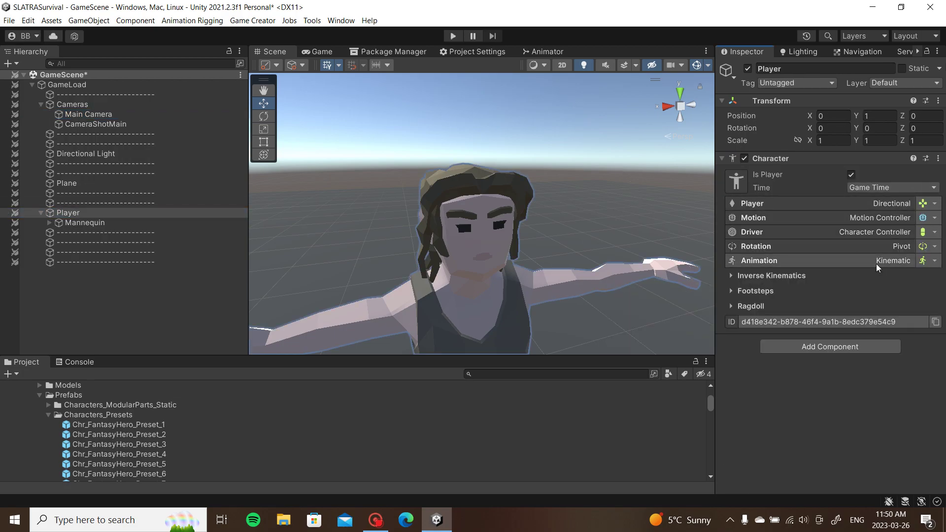
pyautogui.click(895, 204)
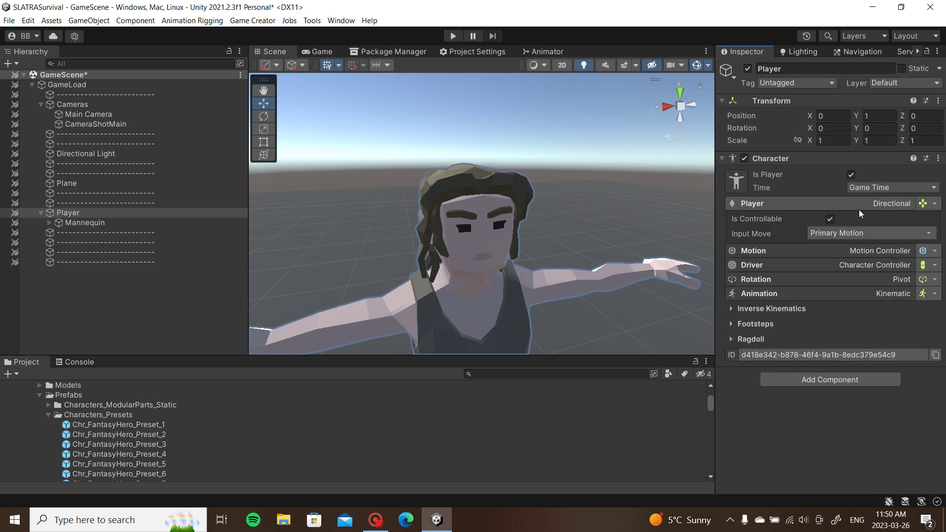
pyautogui.click(934, 204)
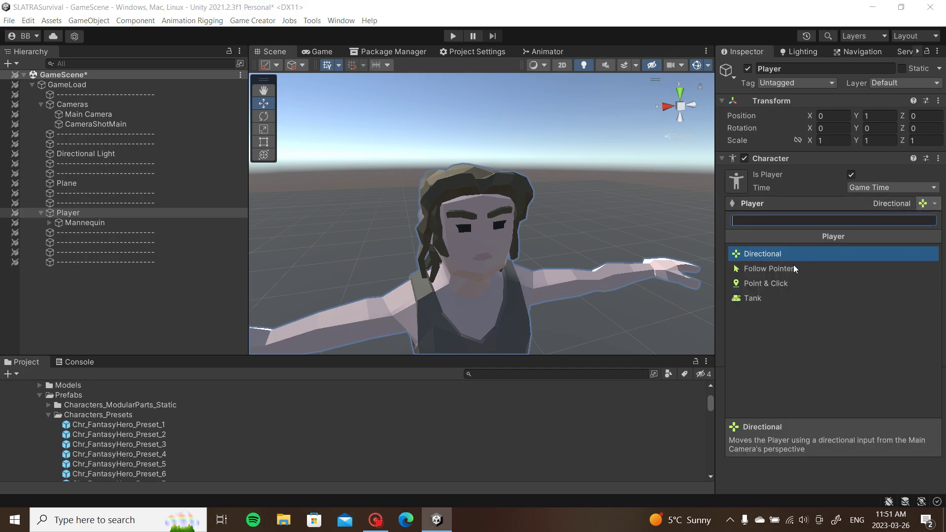
pyautogui.click(780, 286)
pyautogui.click(881, 247)
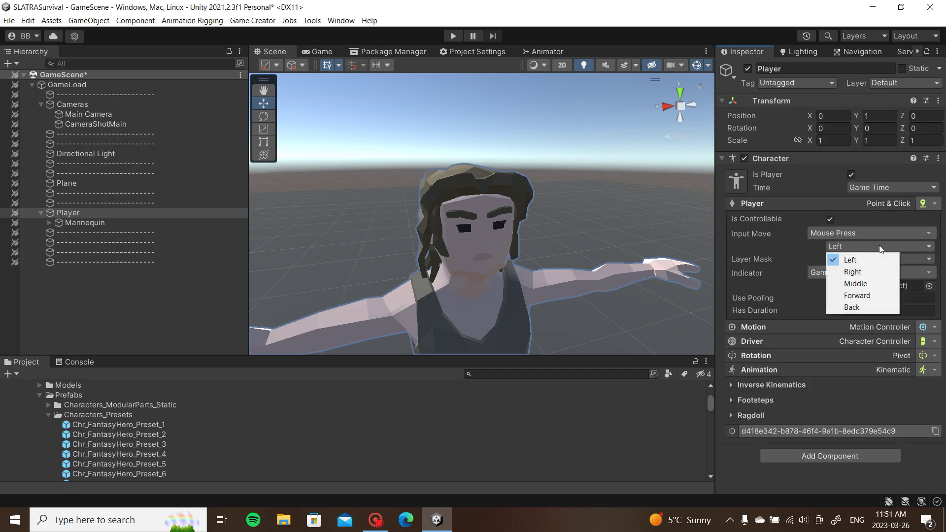
pyautogui.click(847, 271)
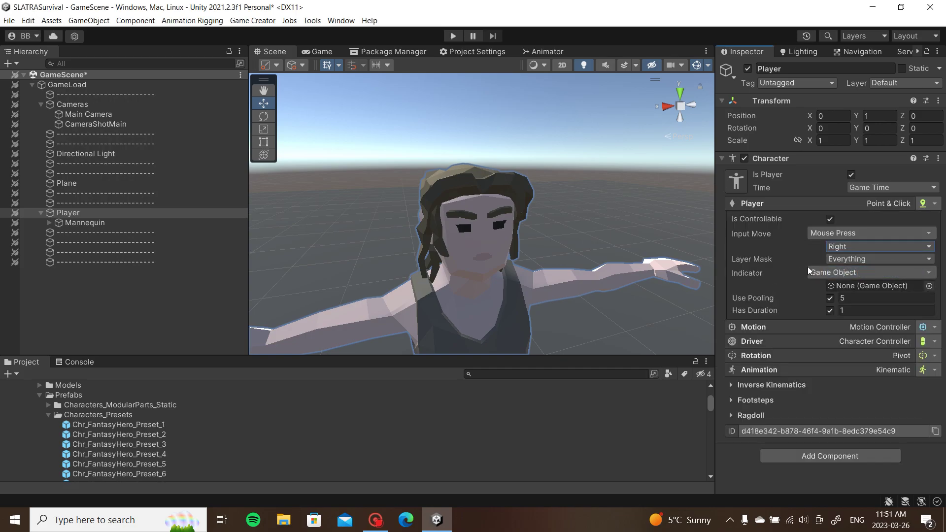
pyautogui.click(806, 203)
# Play the game and walk the character to several spots around the plane.
pyautogui.click(453, 36)
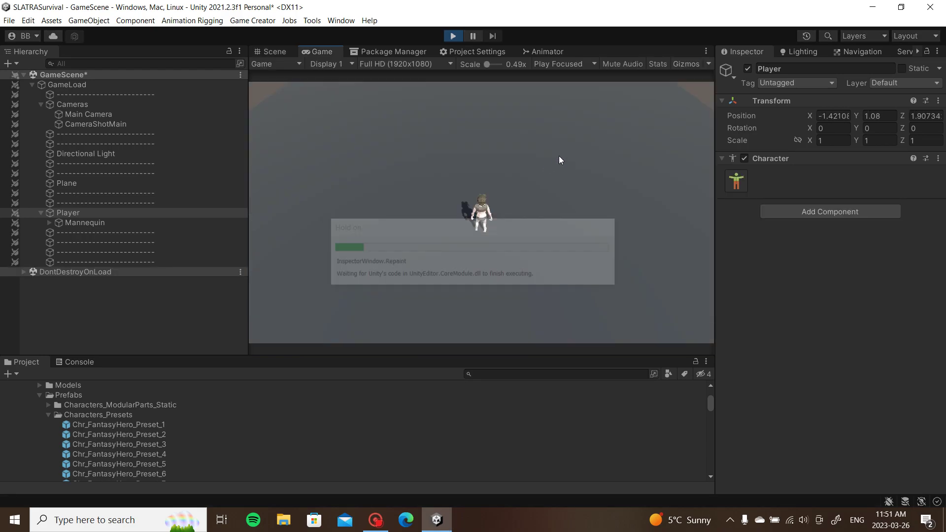
pyautogui.click(581, 148)
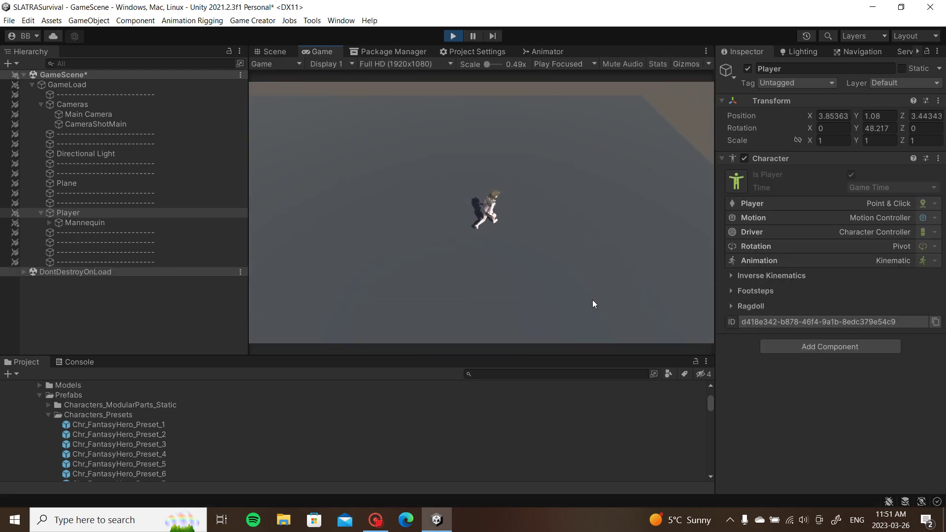
pyautogui.click(308, 260)
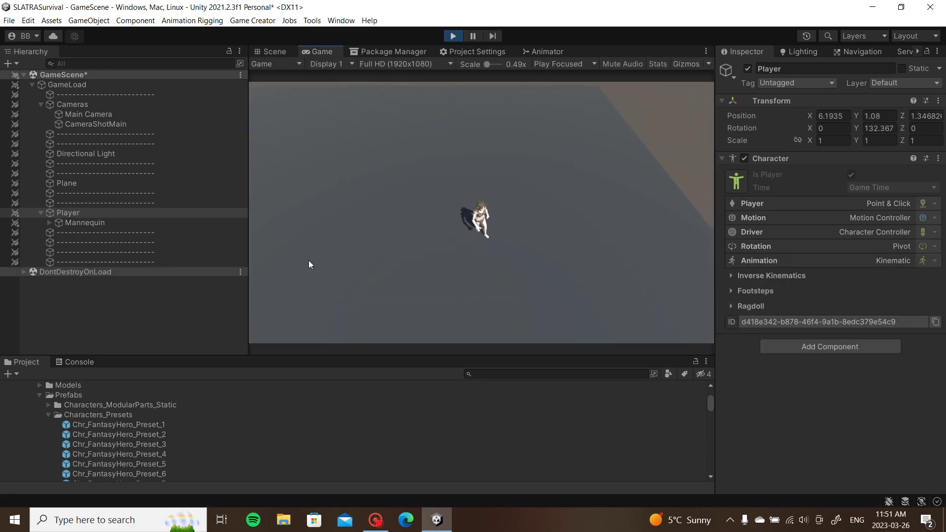
pyautogui.click(519, 92)
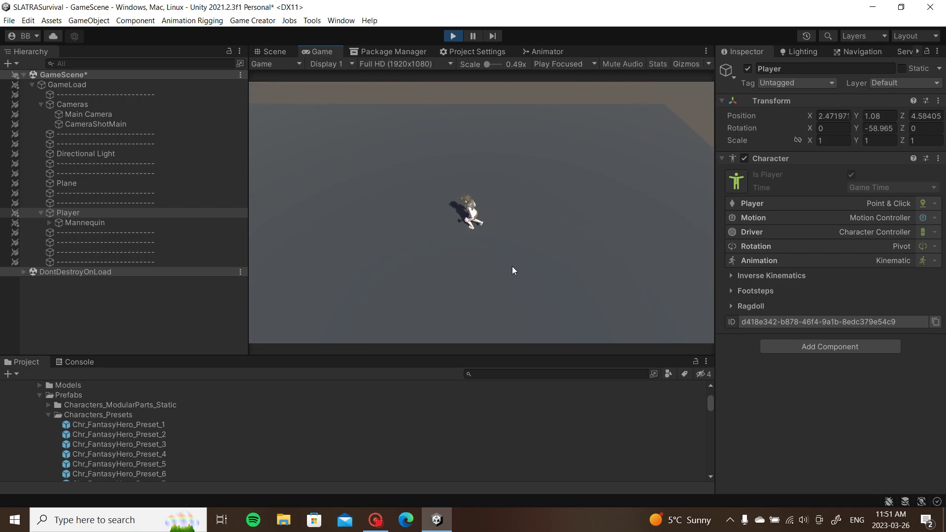
pyautogui.click(471, 272)
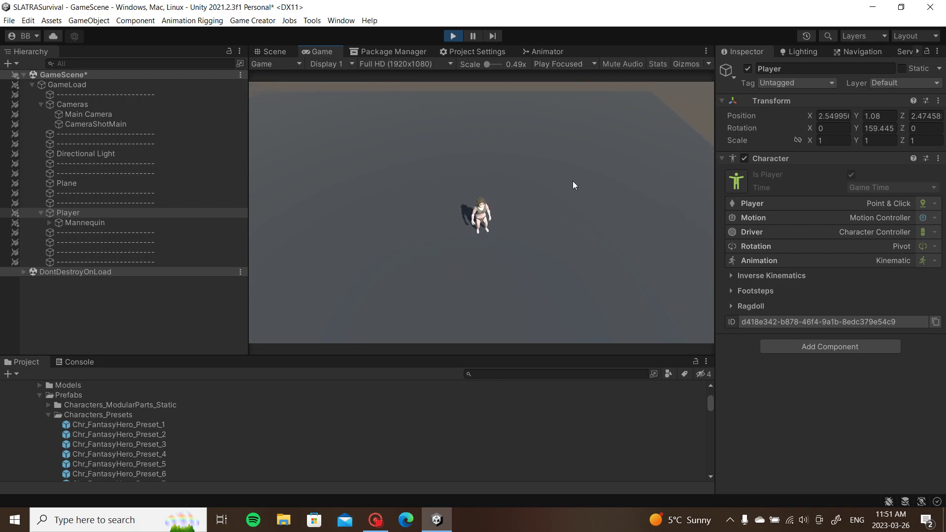
# Stop the game, collapse Player and Cameras, and move Directional Light up one row.
pyautogui.click(455, 35)
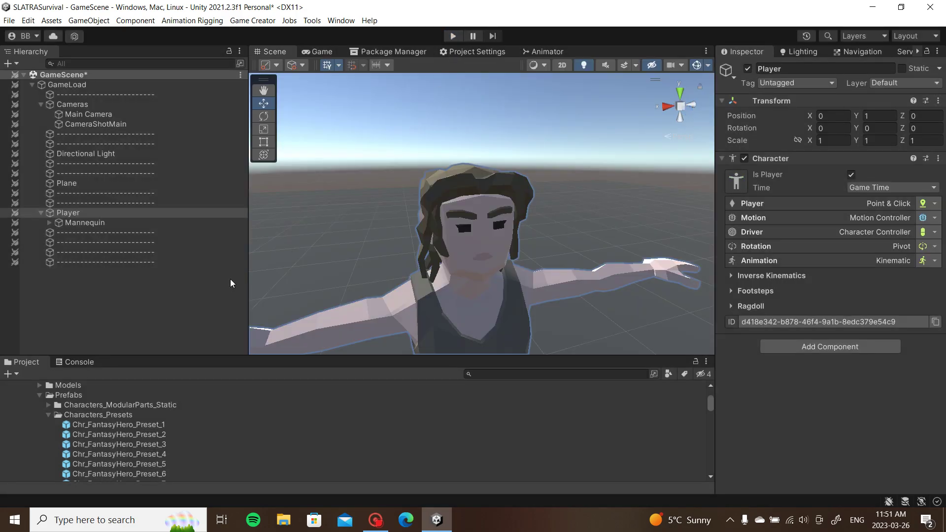
pyautogui.click(40, 213)
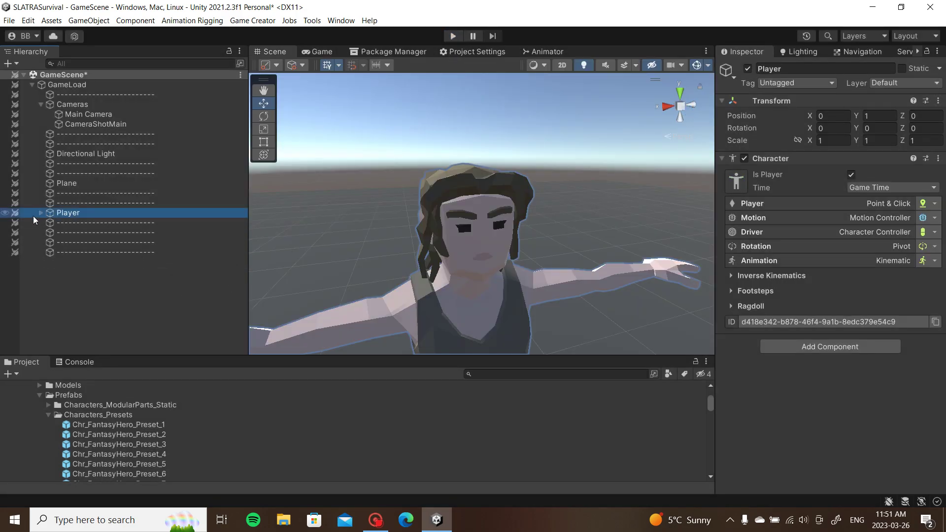
pyautogui.click(40, 105)
pyautogui.click(81, 275)
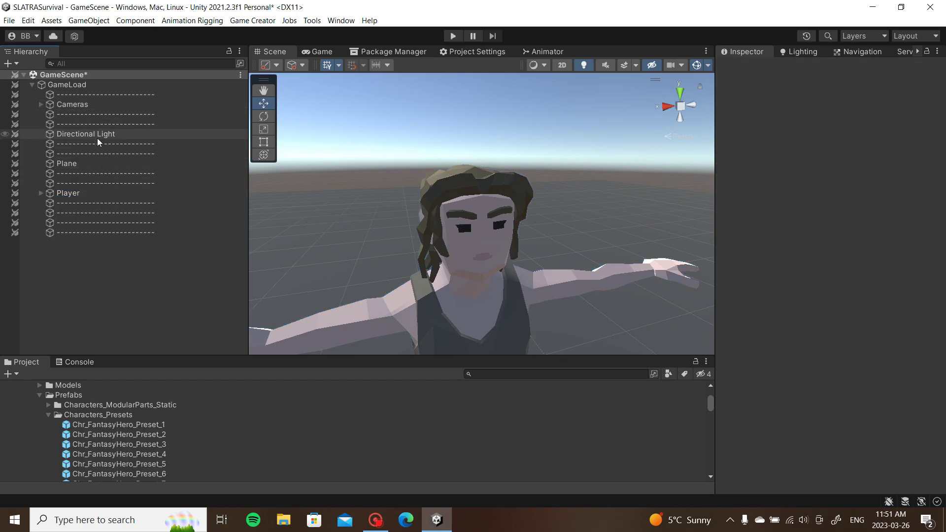
pyautogui.moveTo(97, 137); pyautogui.dragTo(99, 121)
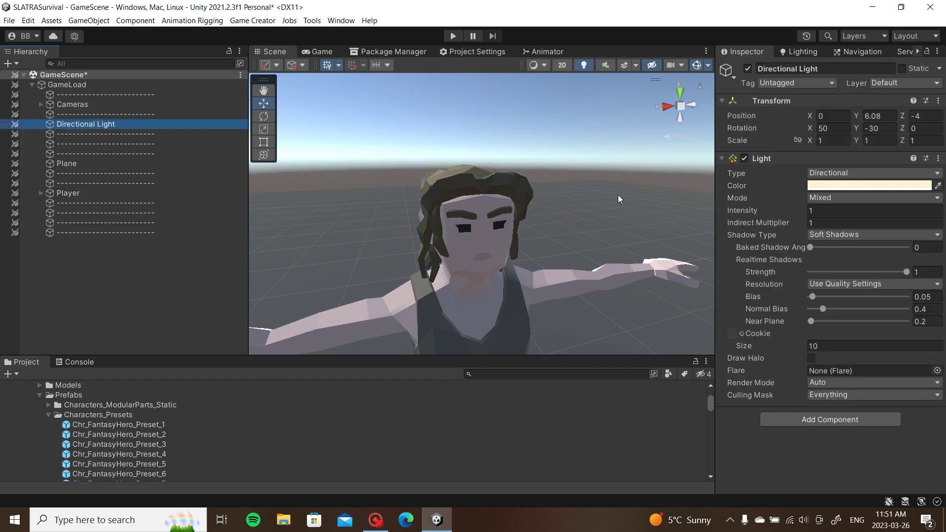
# Zoom and orbit the Scene view to look down on the character.
pyautogui.scroll(-8, 539, 234)
pyautogui.keyDown('alt'); pyautogui.moveTo(488, 234); pyautogui.dragTo(112, 338); pyautogui.keyUp('alt')
pyautogui.scroll(-4, 494, 233)
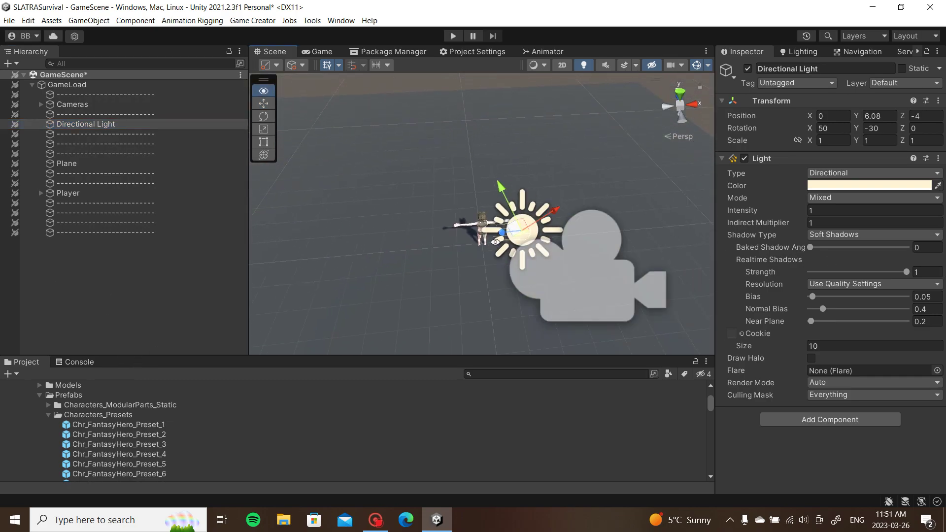
pyautogui.keyDown('alt'); pyautogui.moveTo(492, 242); pyautogui.dragTo(498, 132); pyautogui.keyUp('alt')
pyautogui.click(497, 132)
pyautogui.scroll(3, 493, 203)
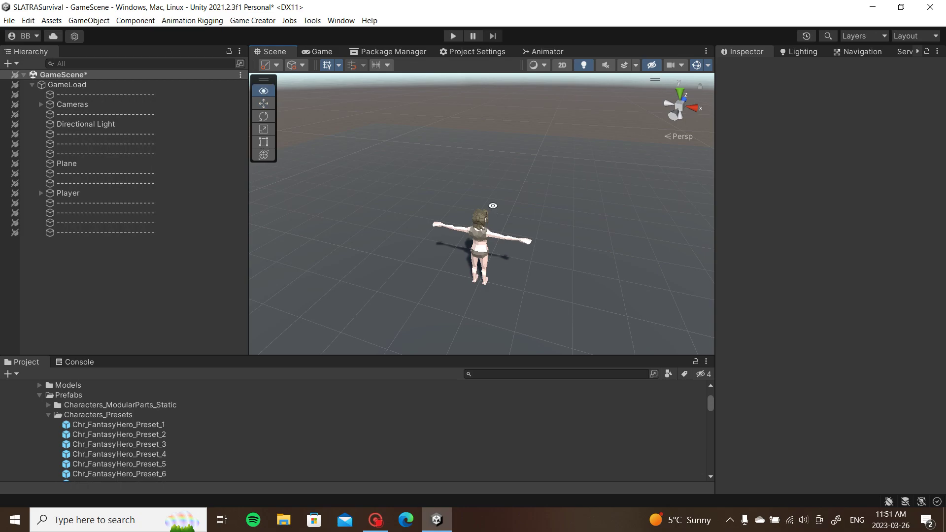
pyautogui.keyDown('alt'); pyautogui.moveTo(492, 206); pyautogui.dragTo(584, 242); pyautogui.keyUp('alt')
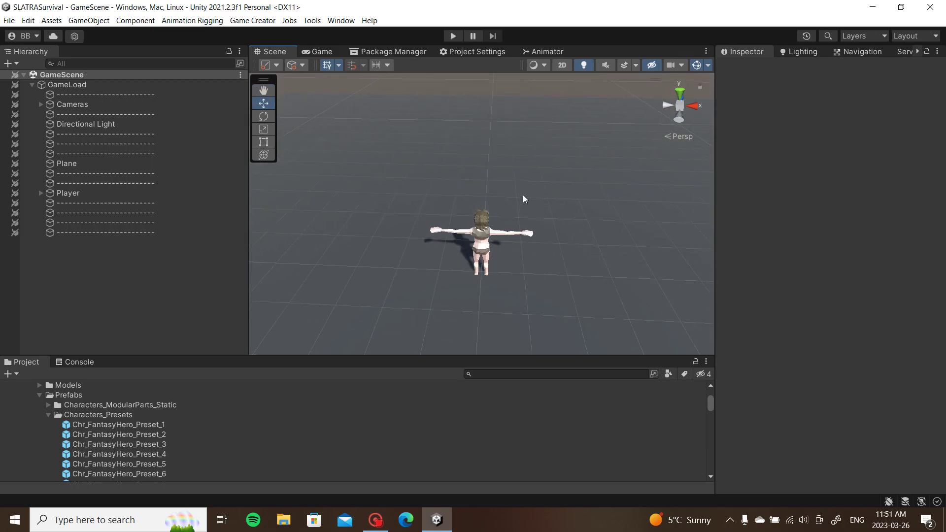
pyautogui.keyDown('alt'); pyautogui.moveTo(470, 211); pyautogui.dragTo(487, 136); pyautogui.keyUp('alt')
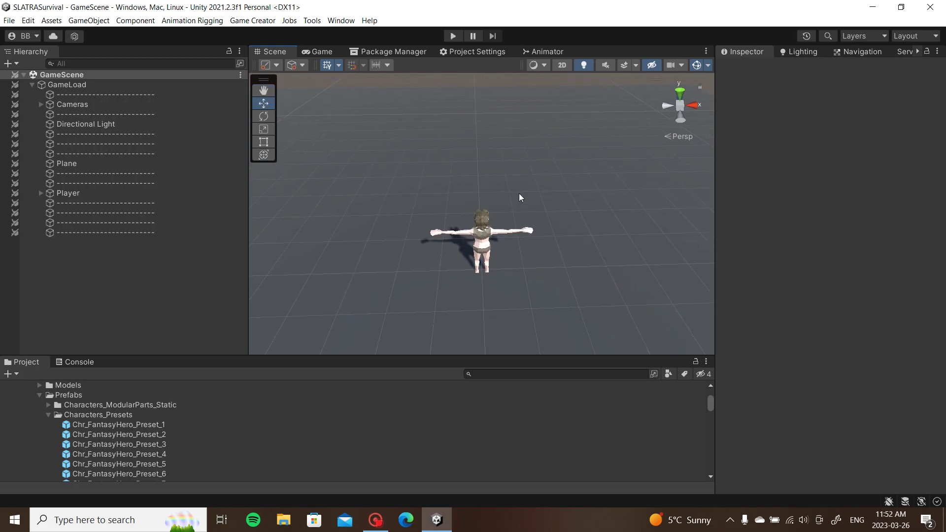
# Collapse the Prefabs and Imports folders and expand Assets > Project > Stats in the Project window.
pyautogui.click(39, 395)
pyautogui.scroll(10, 22, 427)
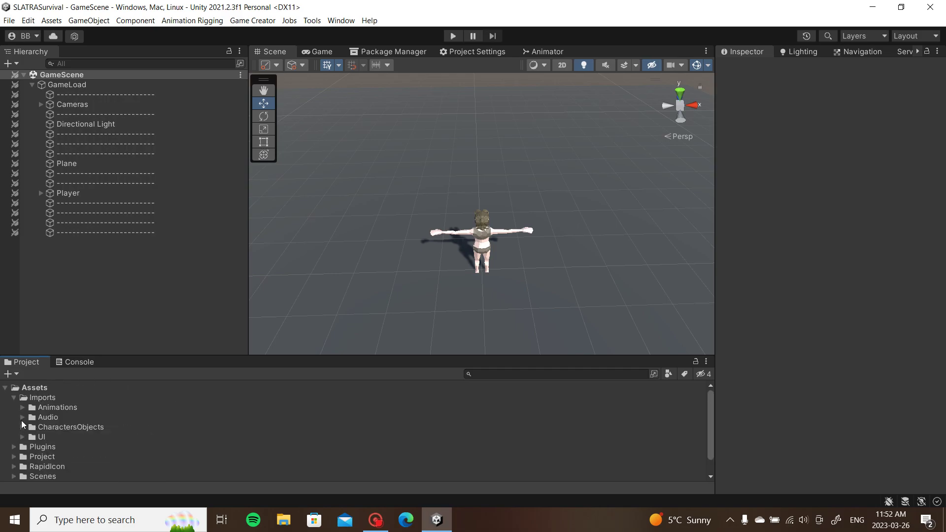
pyautogui.click(13, 397)
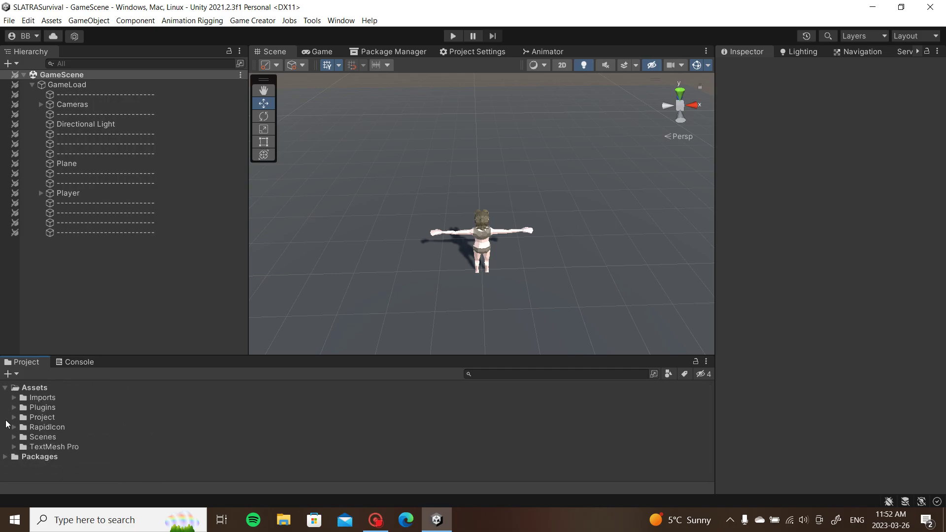
pyautogui.click(13, 417)
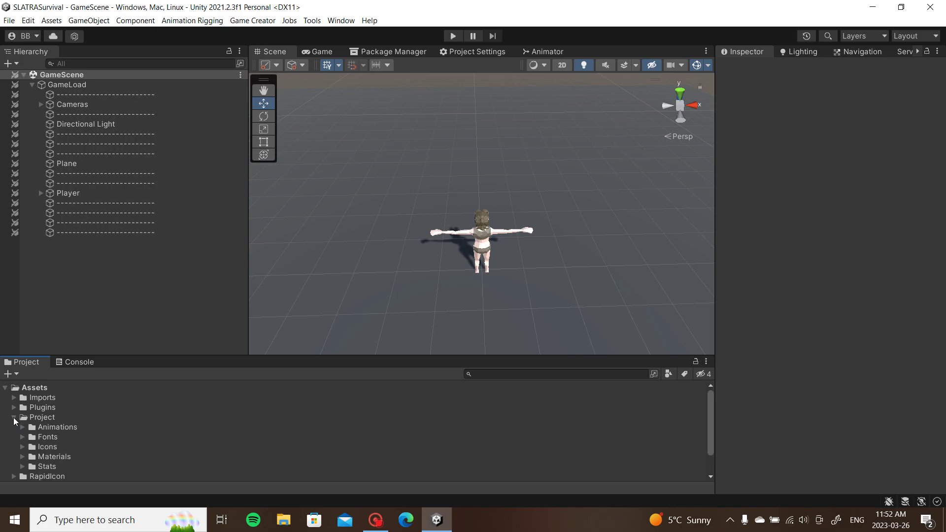
pyautogui.click(22, 466)
pyautogui.scroll(-2, 49, 421)
pyautogui.click(28, 449)
pyautogui.scroll(2, 24, 427)
pyautogui.click(13, 417)
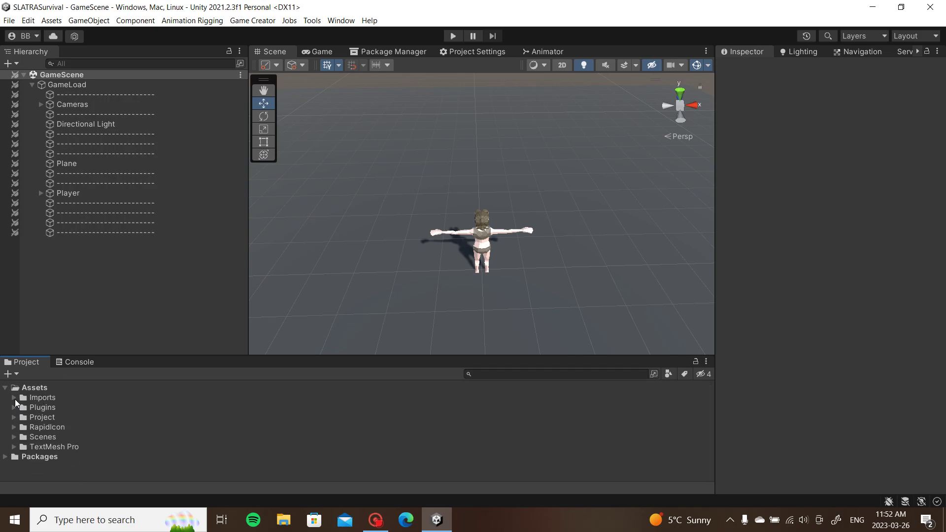
pyautogui.click(15, 399)
pyautogui.click(15, 399)
pyautogui.click(14, 417)
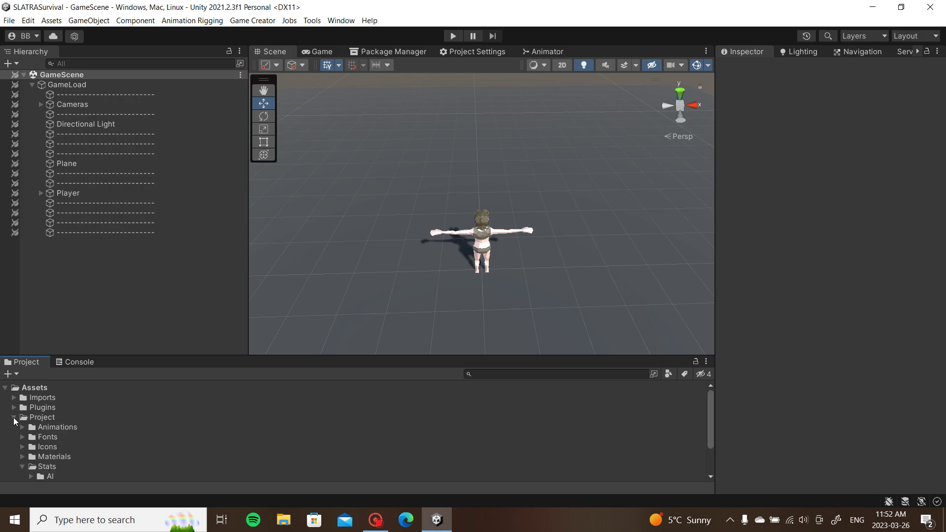
pyautogui.scroll(-2, 27, 423)
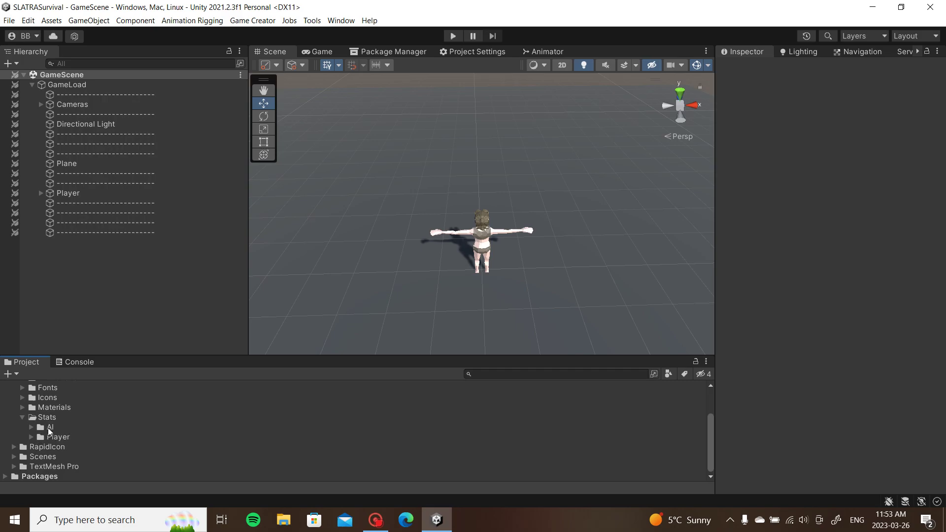
# Inspect the AI class asset and its HealthPoints, MaxHealthPoints, MaxRandom 1 and Random 1 stats.
pyautogui.click(31, 427)
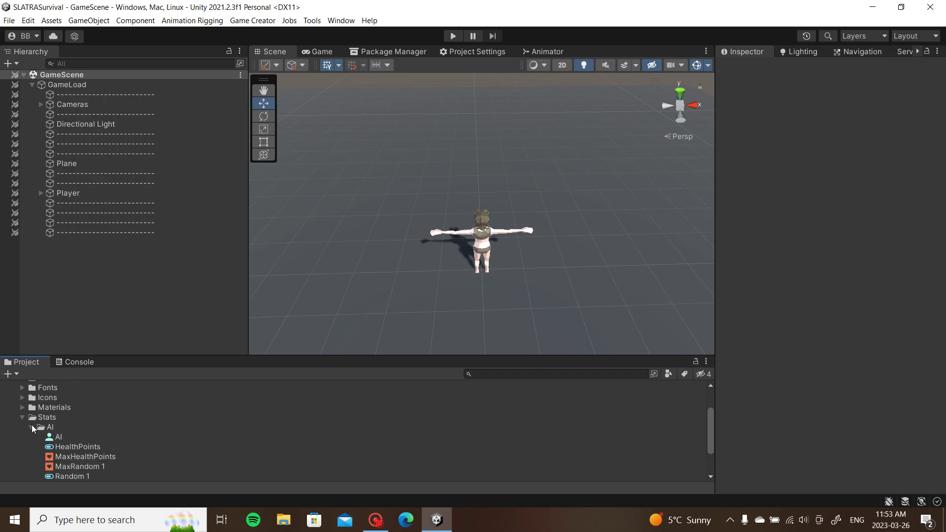
pyautogui.scroll(-2, 61, 414)
pyautogui.click(63, 389)
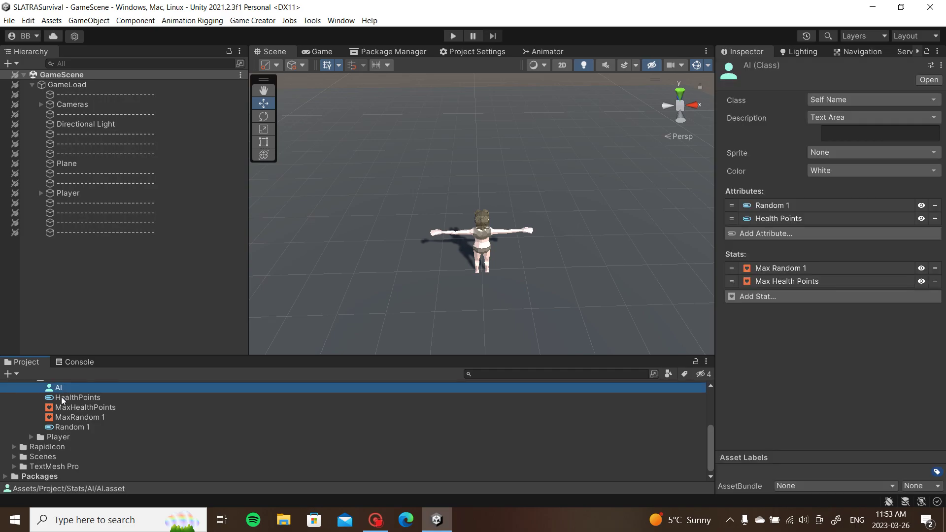
pyautogui.click(63, 397)
pyautogui.click(72, 409)
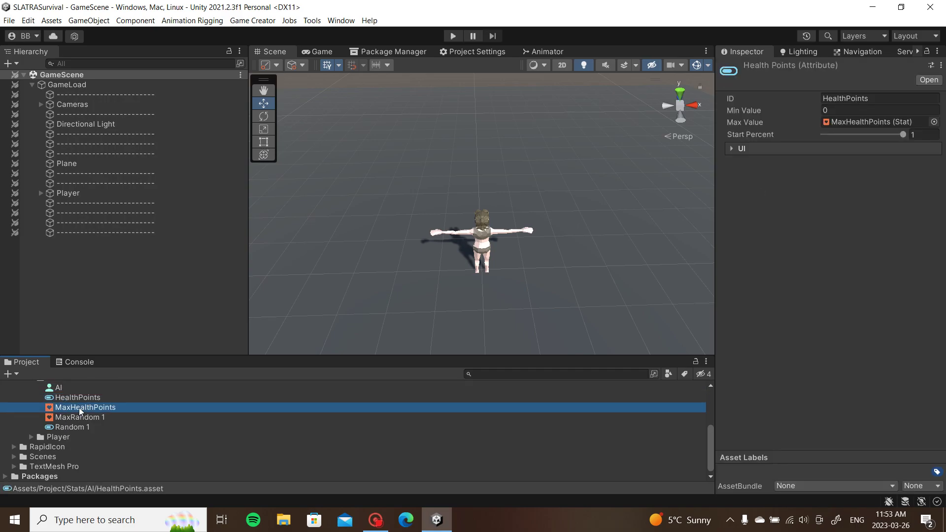
pyautogui.click(73, 417)
pyautogui.click(73, 426)
pyautogui.scroll(2, 69, 424)
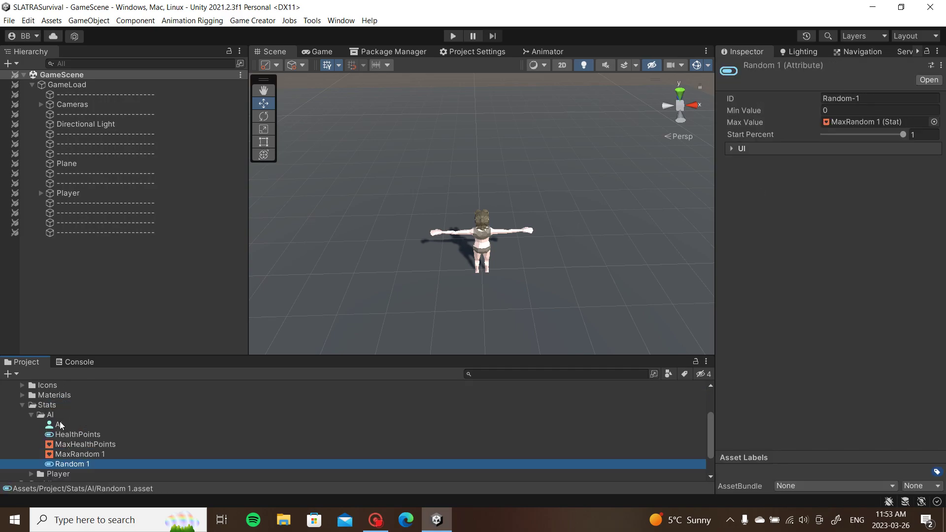
# Collapse the AI folder and expand Stats > Player to show its contents.
pyautogui.click(31, 415)
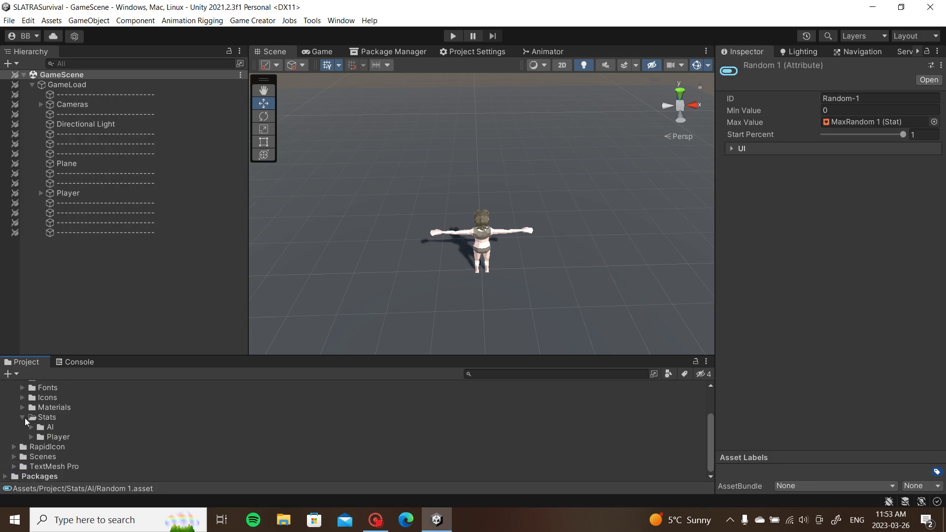
pyautogui.click(22, 417)
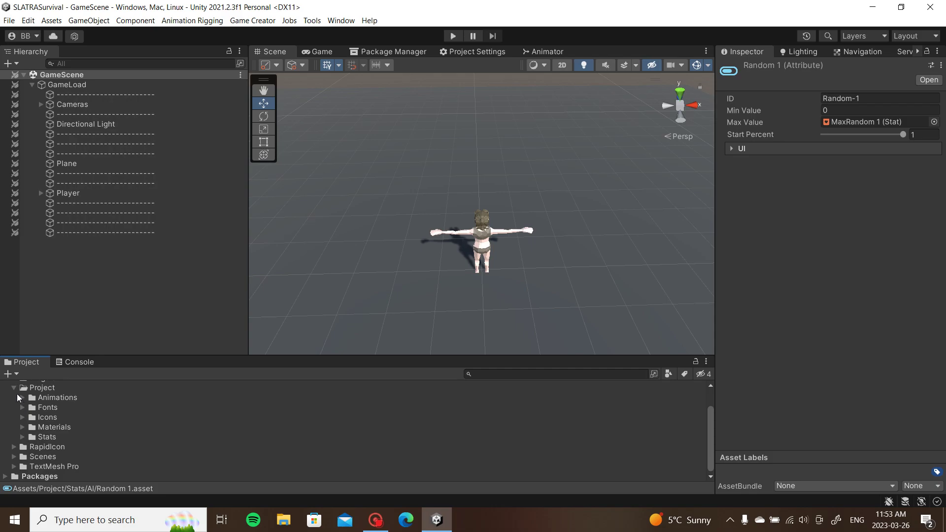
pyautogui.click(23, 437)
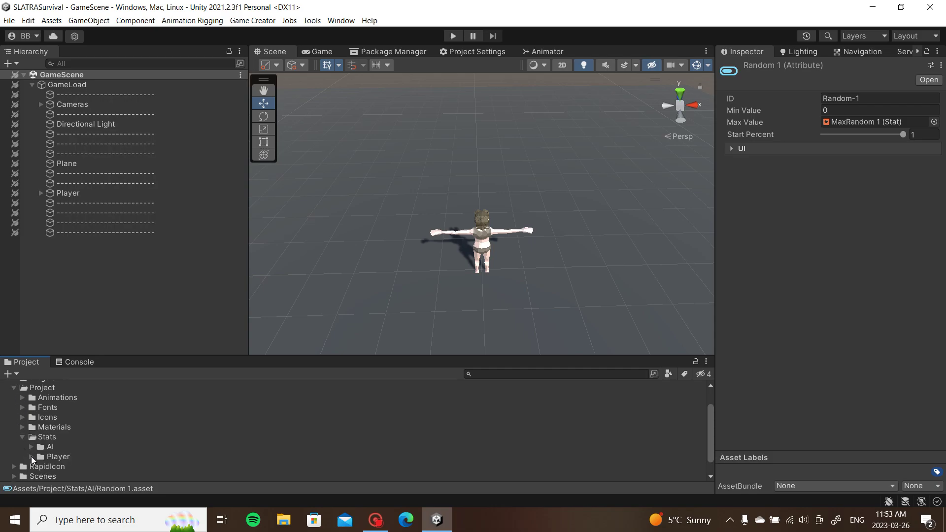
pyautogui.click(31, 456)
pyautogui.scroll(-5, 30, 454)
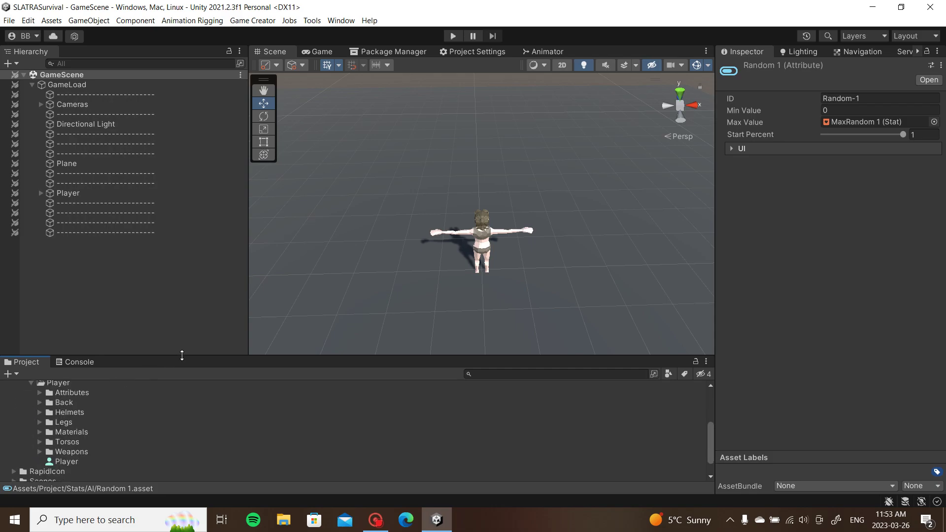
# Enlarge the Project panel, inspect the Player class asset and expand the Weapons folder.
pyautogui.moveTo(182, 356); pyautogui.dragTo(204, 187)
pyautogui.click(58, 395)
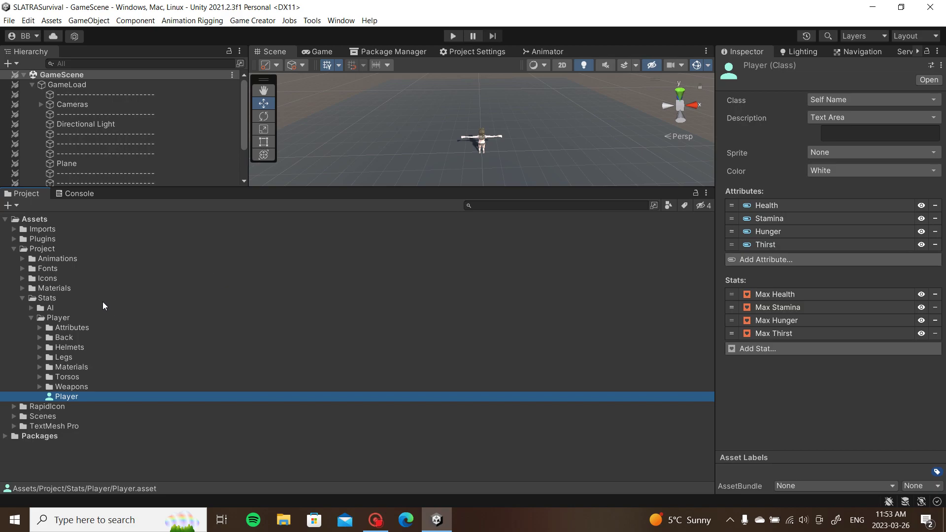
pyautogui.click(40, 386)
pyautogui.scroll(-6, 43, 378)
pyautogui.scroll(4, 43, 379)
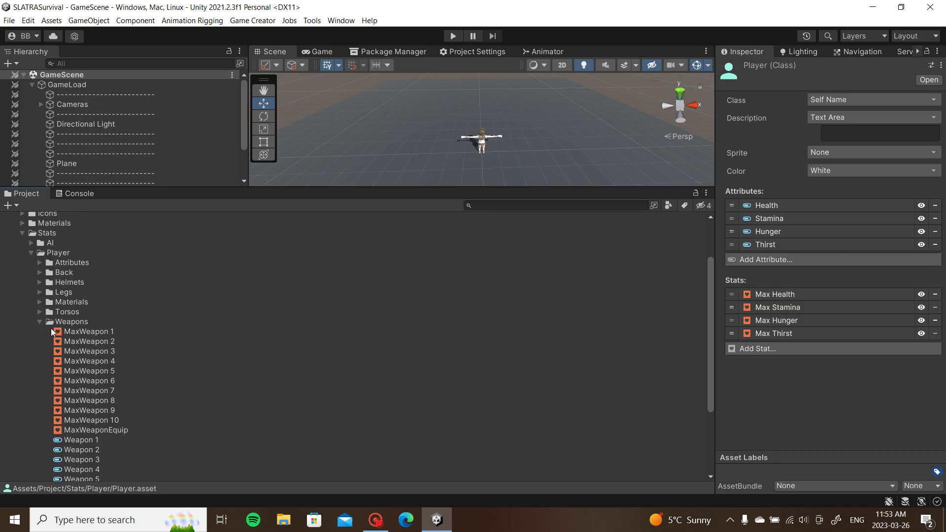
# Collapse the Weapons, Player, Stats and Project folders and restore the Project panel size.
pyautogui.click(40, 321)
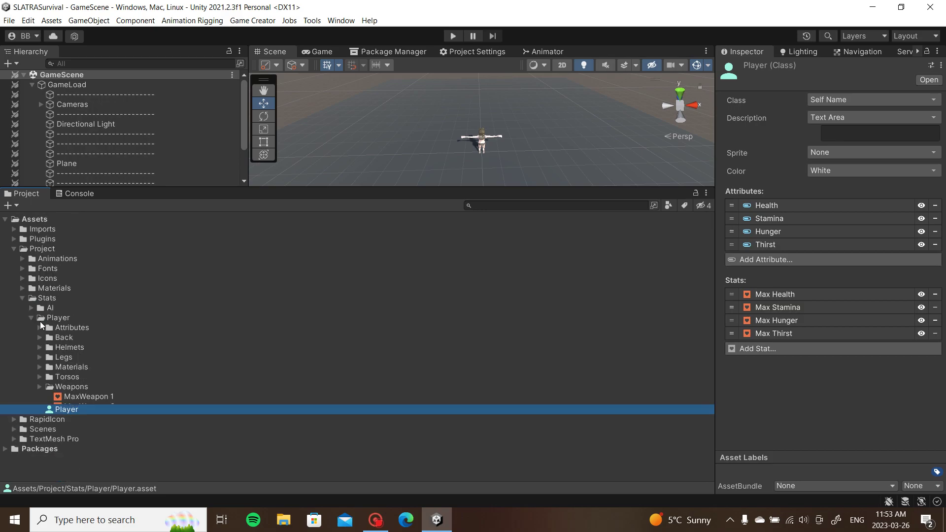
pyautogui.click(31, 318)
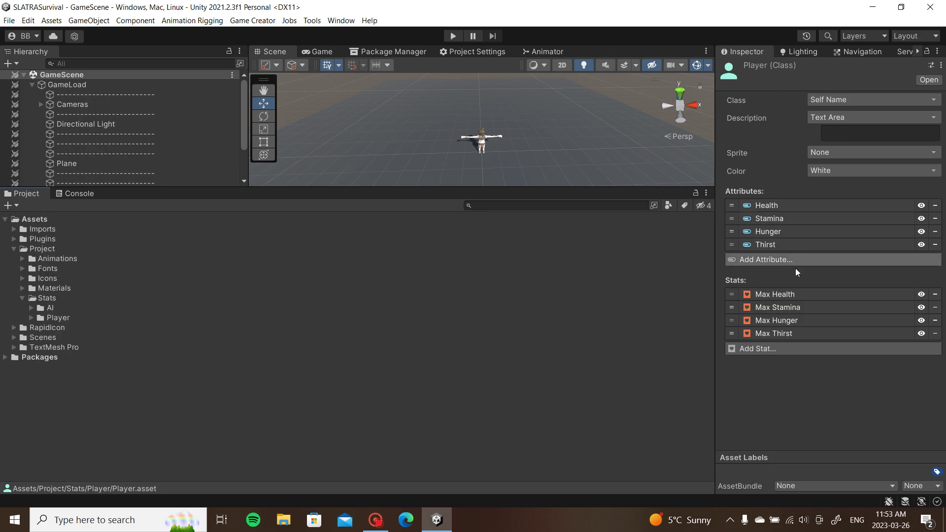
pyautogui.click(31, 318)
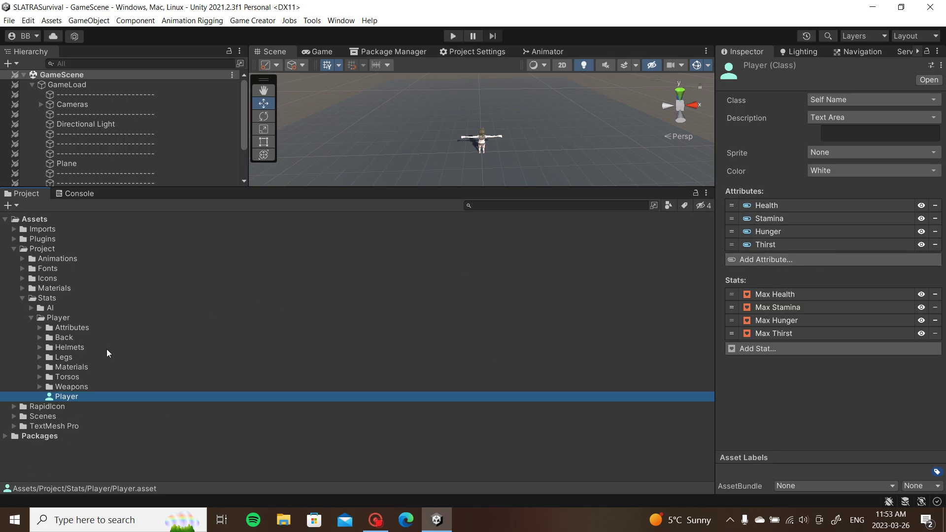
pyautogui.click(31, 320)
pyautogui.click(22, 297)
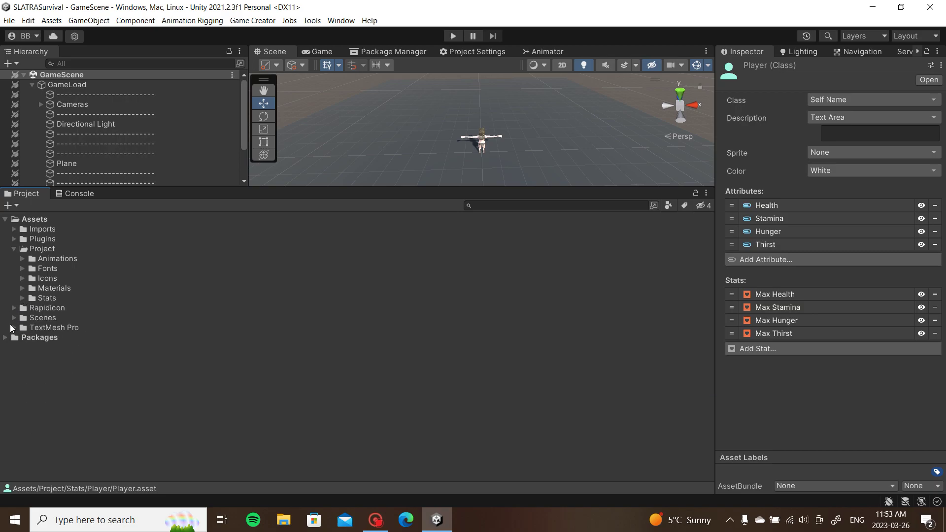
pyautogui.click(14, 249)
pyautogui.moveTo(431, 186); pyautogui.dragTo(424, 339)
# Add a Traits component to Player with its class set to Player.
pyautogui.click(67, 192)
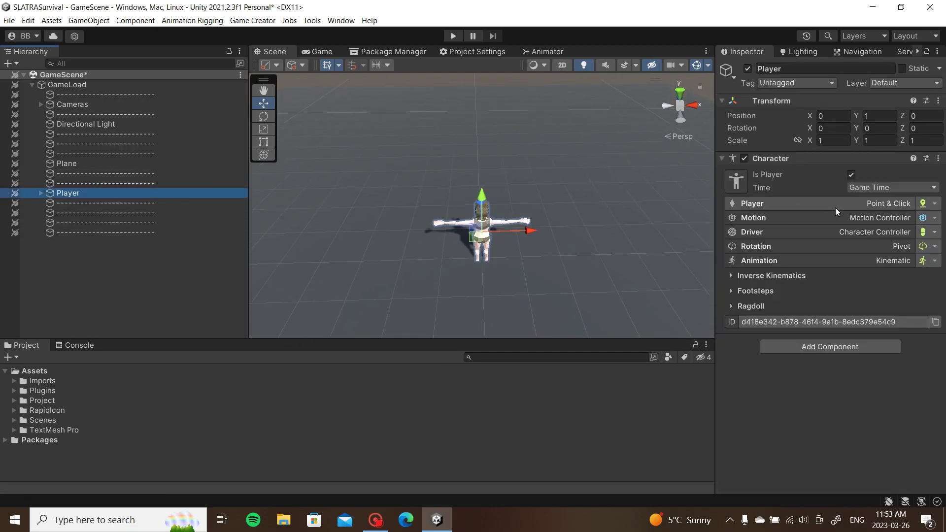
pyautogui.click(723, 158)
pyautogui.click(802, 181)
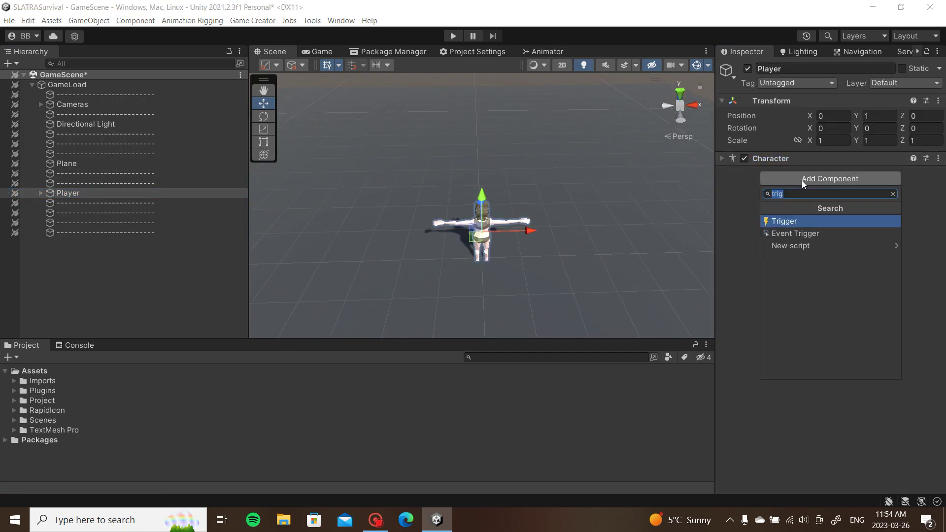
pyautogui.write('tra')
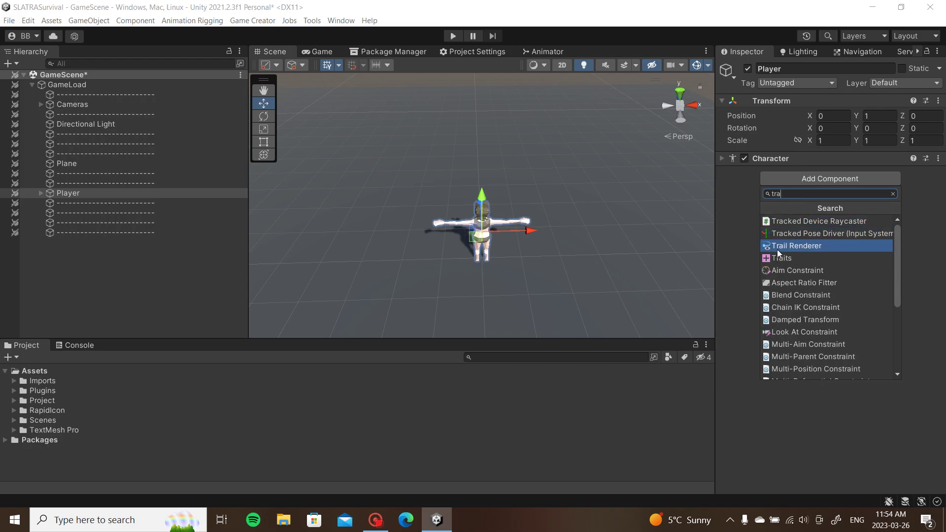
pyautogui.click(780, 259)
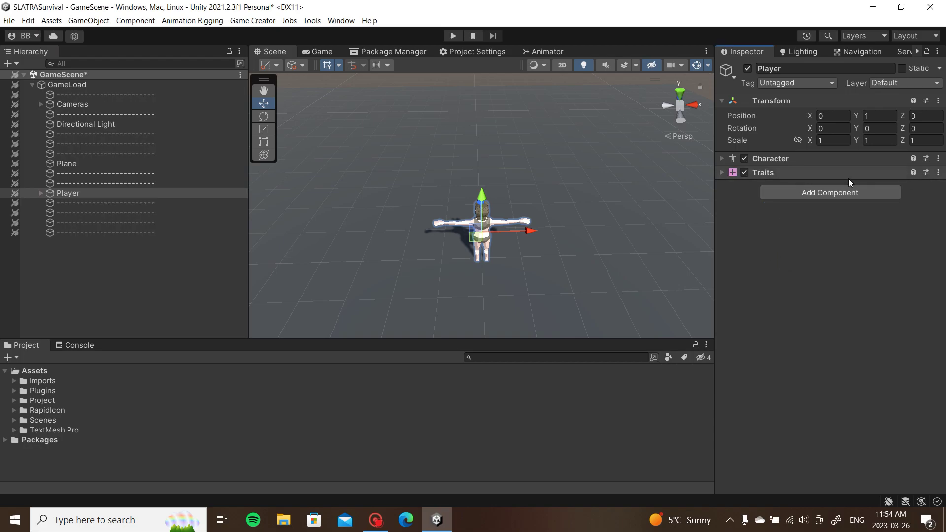
pyautogui.click(727, 171)
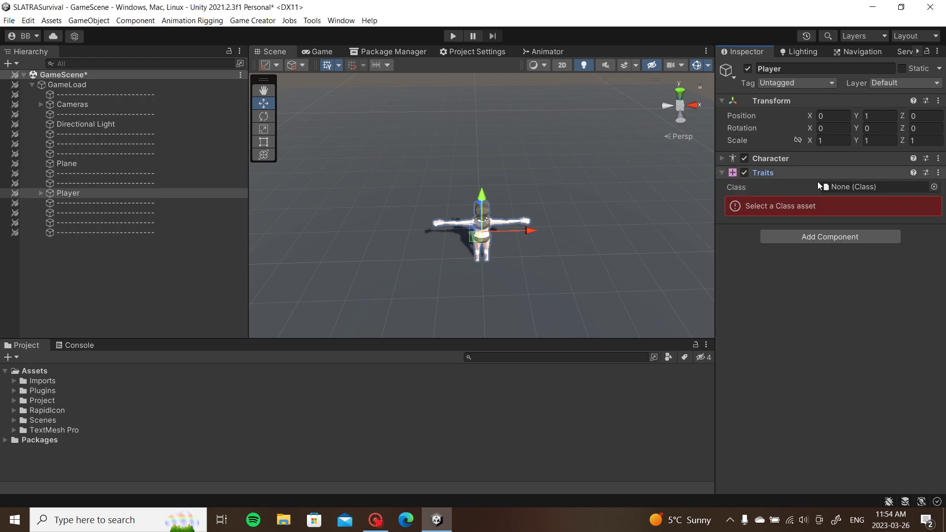
pyautogui.click(922, 186)
pyautogui.doubleClick(599, 131)
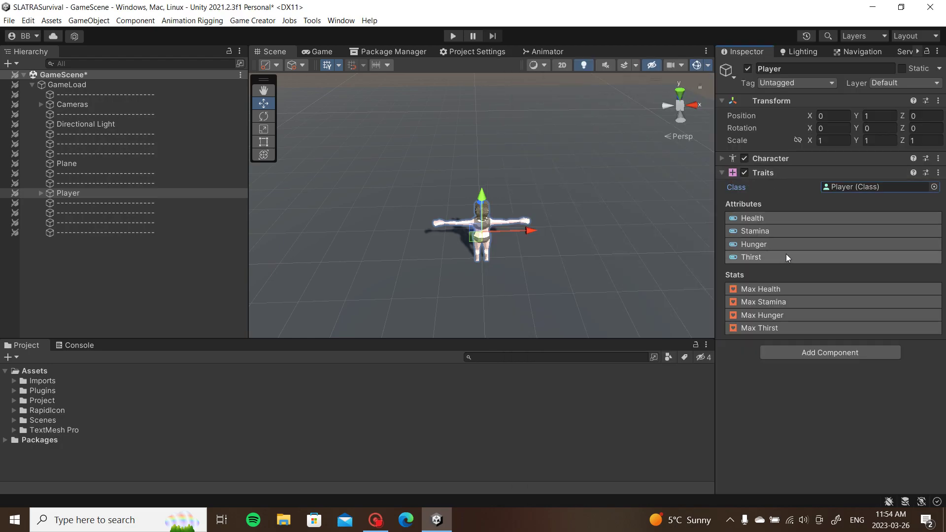
pyautogui.click(722, 173)
# Add a Remember component, removing the default transform memories and adding a Stats > Attributes memory.
pyautogui.click(806, 192)
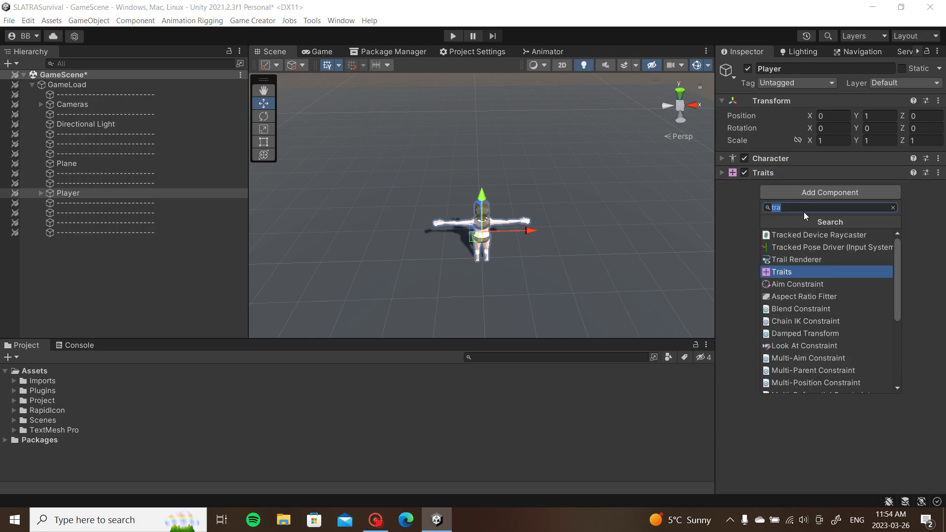
pyautogui.write('rem')
pyautogui.click(793, 234)
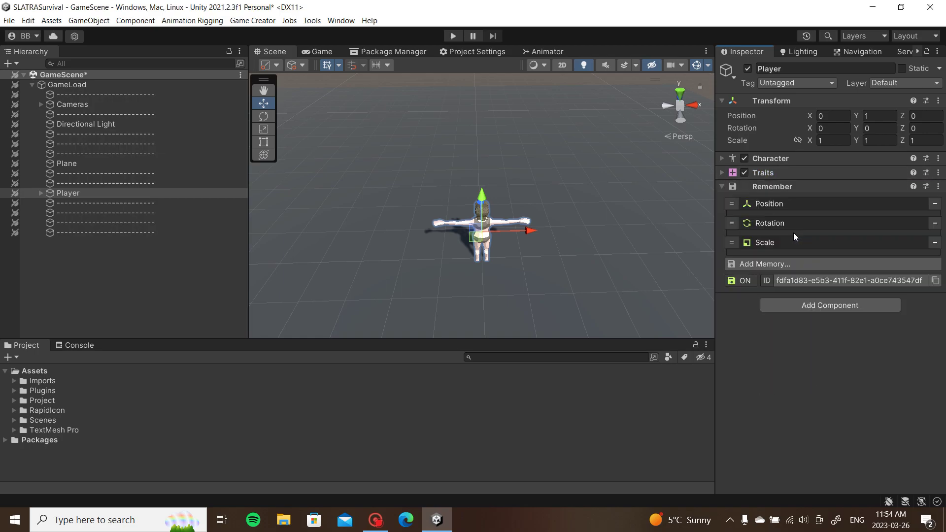
pyautogui.click(935, 204)
pyautogui.click(935, 204)
pyautogui.click(935, 204)
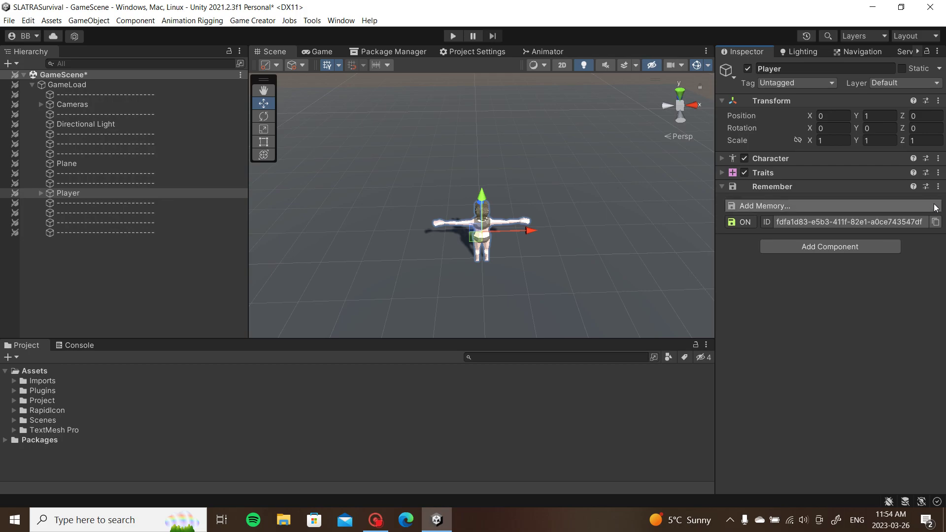
pyautogui.click(778, 207)
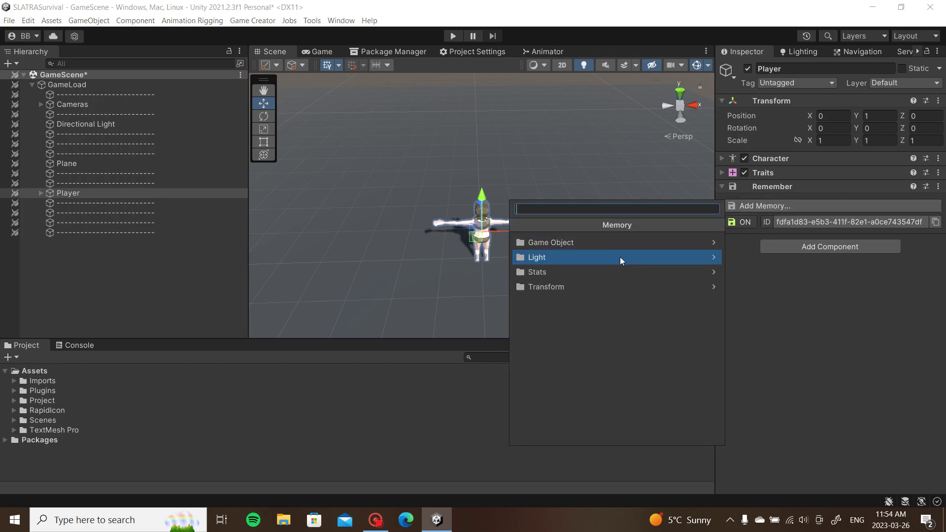
pyautogui.click(592, 270)
pyautogui.click(547, 243)
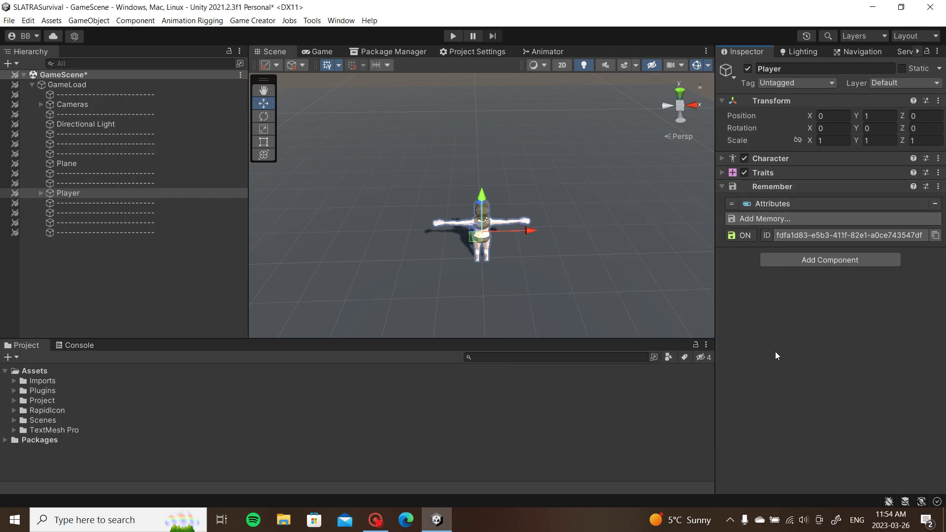
pyautogui.click(723, 188)
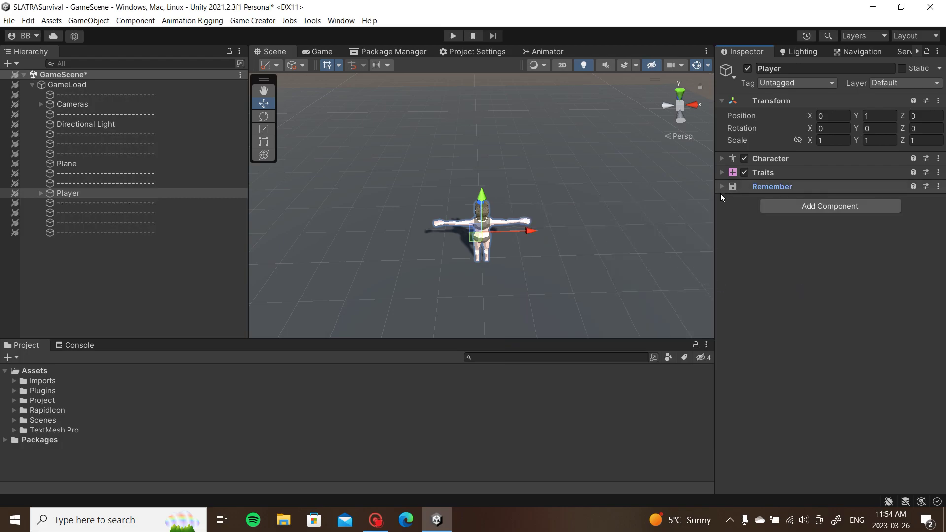
pyautogui.click(721, 186)
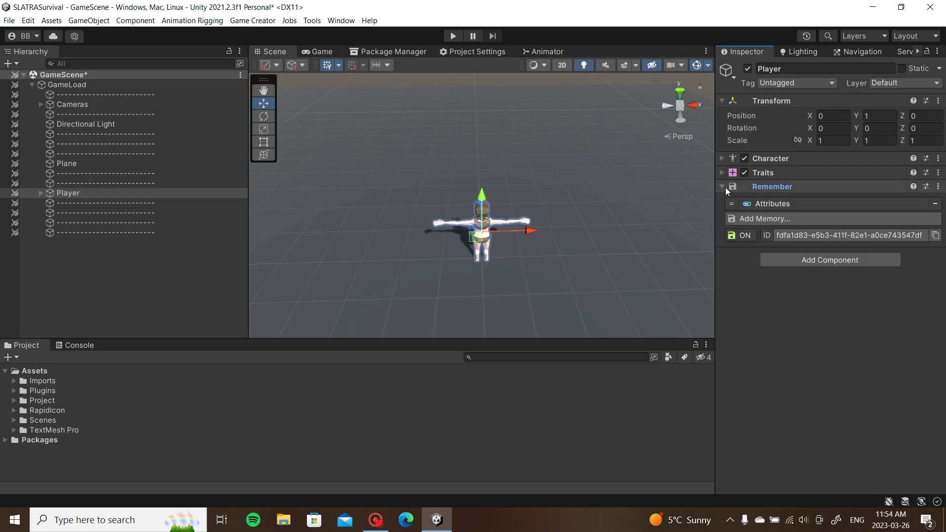
pyautogui.click(725, 187)
pyautogui.click(607, 217)
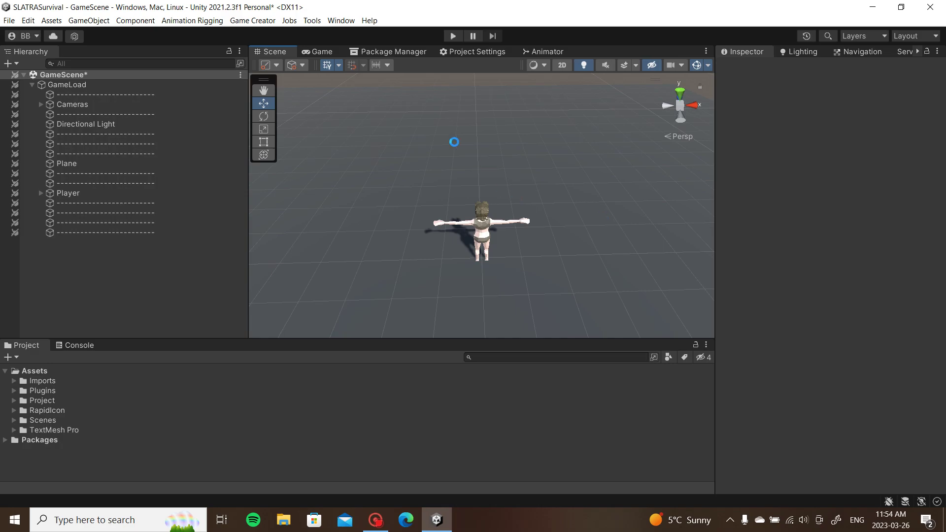
# Enlarge the Scene view and move Plane one row higher in the Hierarchy.
pyautogui.moveTo(248, 209); pyautogui.dragTo(207, 217)
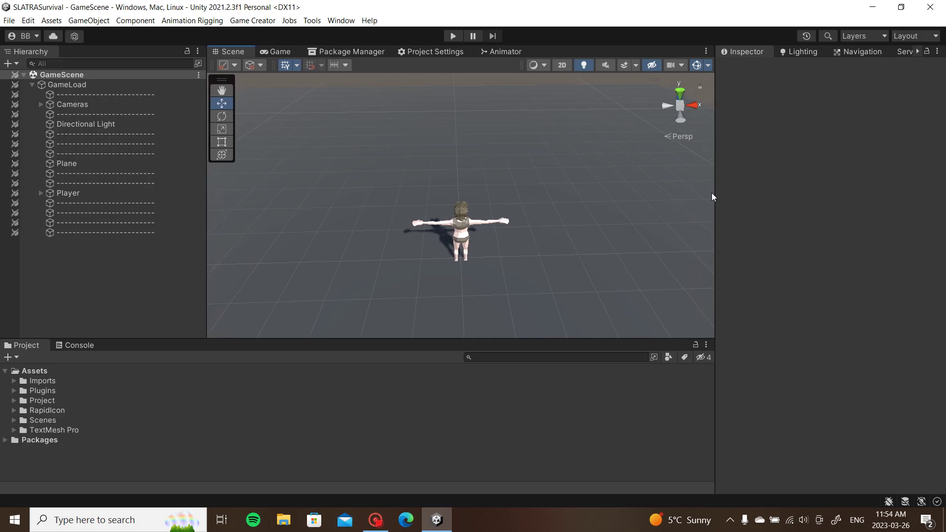
pyautogui.moveTo(712, 196); pyautogui.dragTo(738, 182)
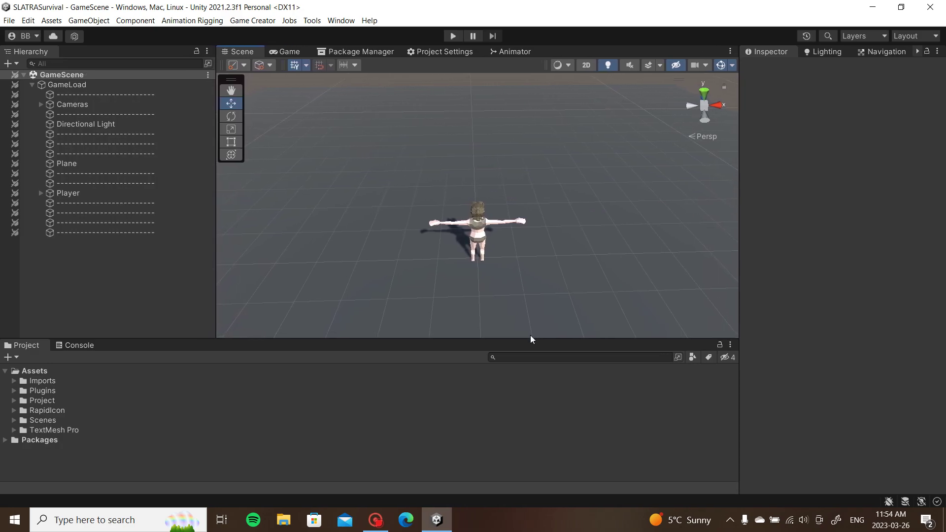
pyautogui.moveTo(530, 337); pyautogui.dragTo(527, 364)
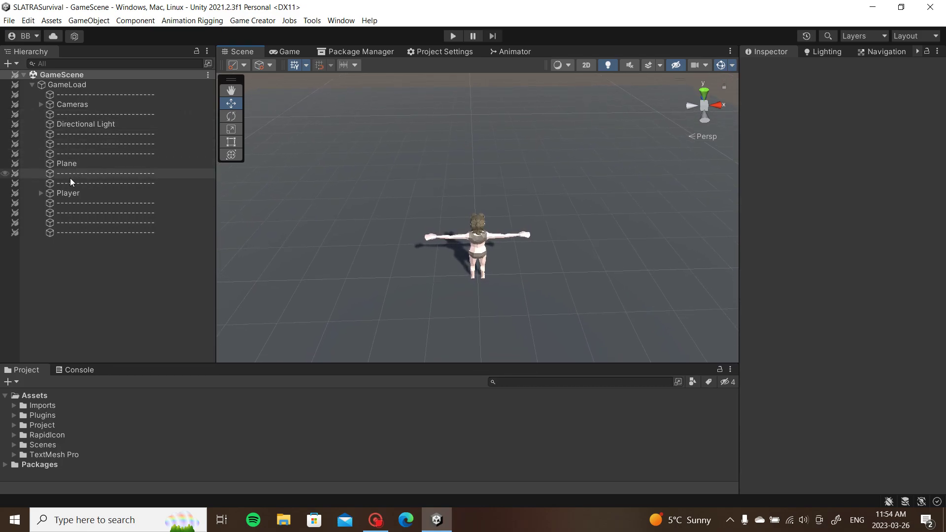
pyautogui.moveTo(70, 164); pyautogui.dragTo(73, 149)
pyautogui.click(81, 247)
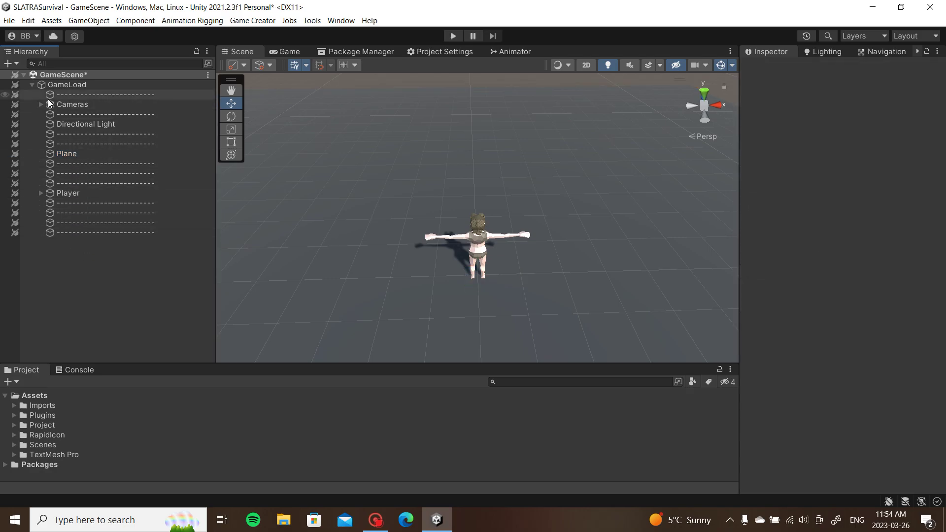
# Create an empty child of GameLoad named World.
pyautogui.rightClick(72, 86)
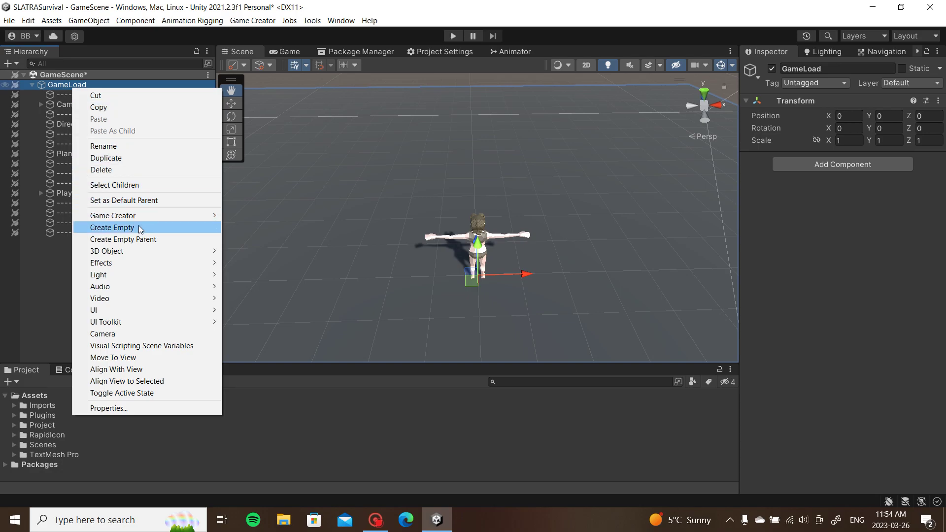
pyautogui.click(139, 228)
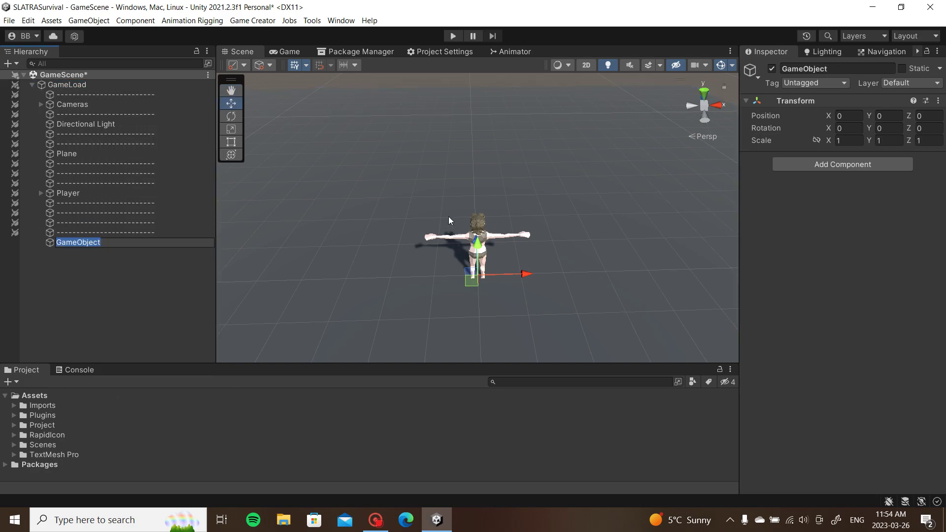
pyautogui.write('World')
pyautogui.press('Return')
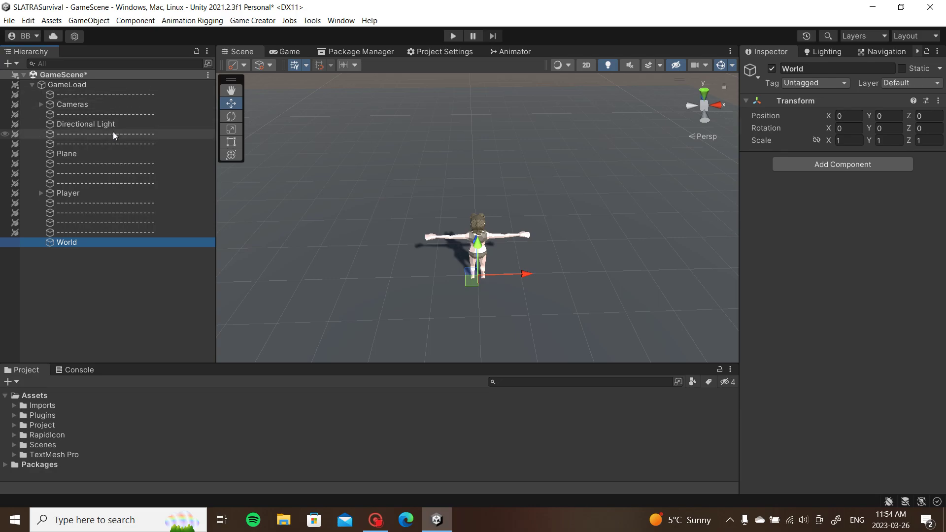
# Move Directional Light and Plane inside World and collapse the Hierarchy entries.
pyautogui.click(101, 125)
pyautogui.keyDown('ctrl'); pyautogui.click(81, 156); pyautogui.keyUp('ctrl')
pyautogui.moveTo(81, 155); pyautogui.dragTo(61, 130)
pyautogui.click(41, 134)
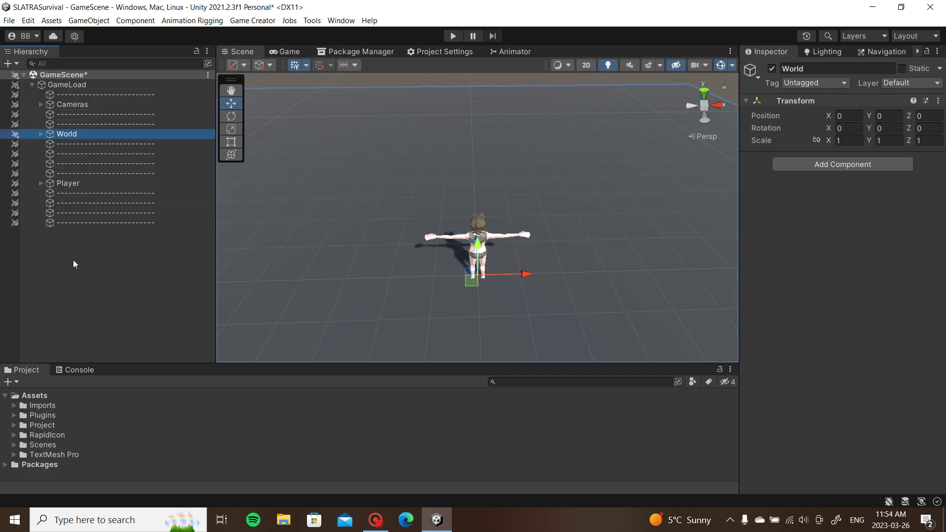
pyautogui.click(75, 266)
pyautogui.click(41, 183)
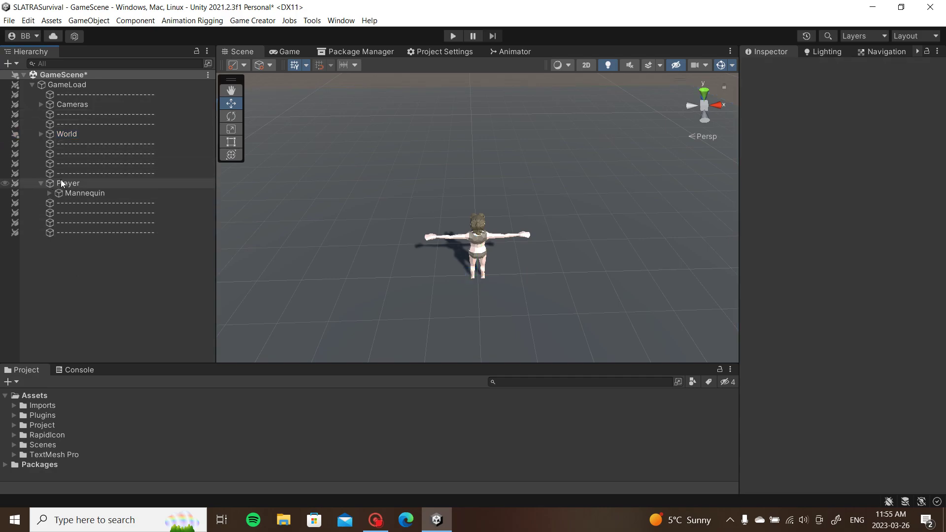
pyautogui.click(41, 184)
pyautogui.click(67, 85)
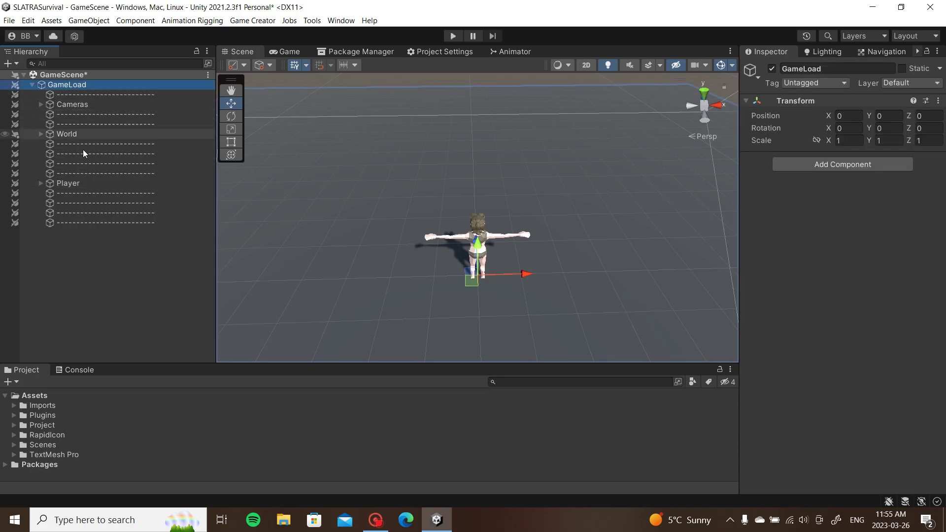
# Create an empty object named PlayerSettings from the Player's context menu.
pyautogui.click(79, 183)
pyautogui.rightClick(79, 183)
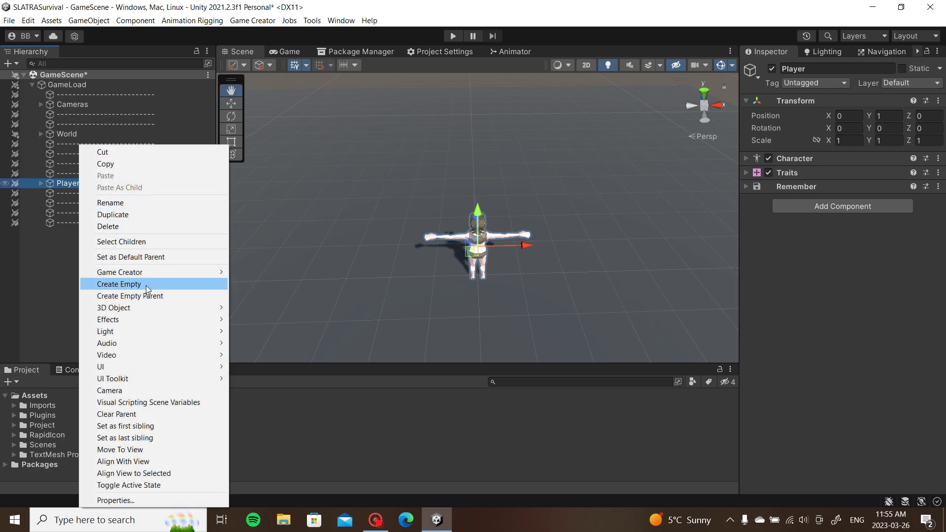
pyautogui.click(118, 283)
pyautogui.write('Playe')
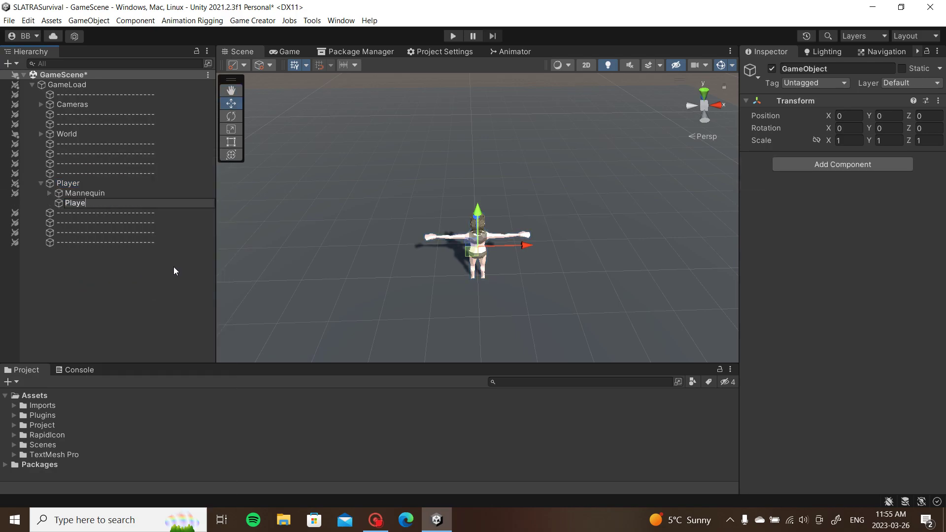
pyautogui.write('rSettings')
pyautogui.press('Return')
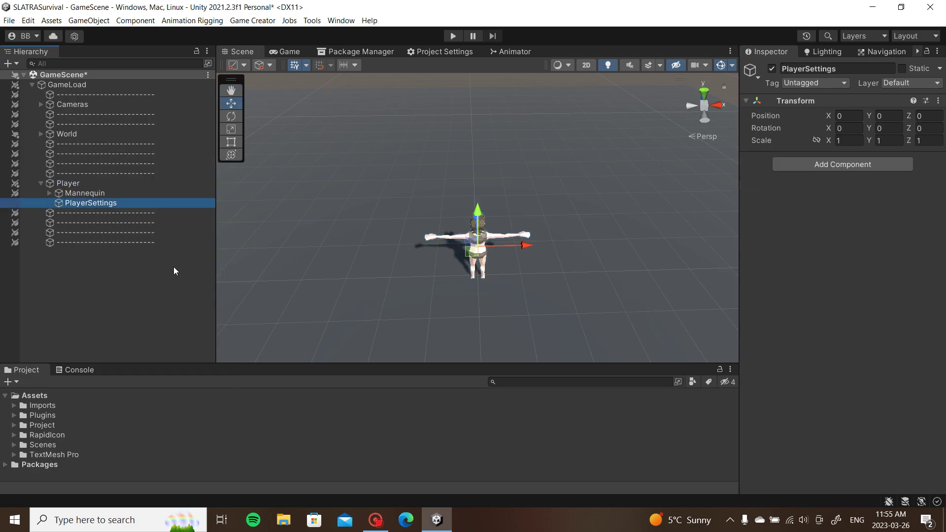
# Add a Marker component to PlayerSettings.
pyautogui.click(842, 164)
pyautogui.write('Marker')
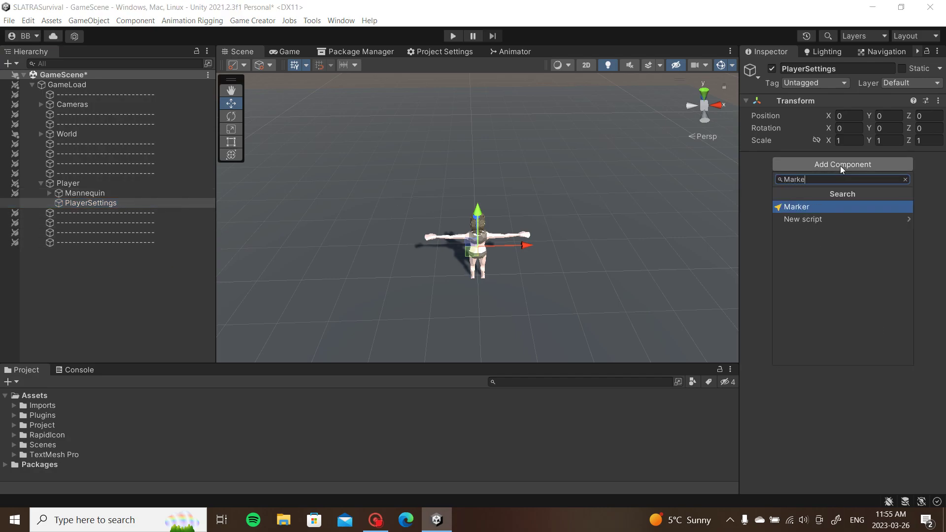
pyautogui.click(841, 205)
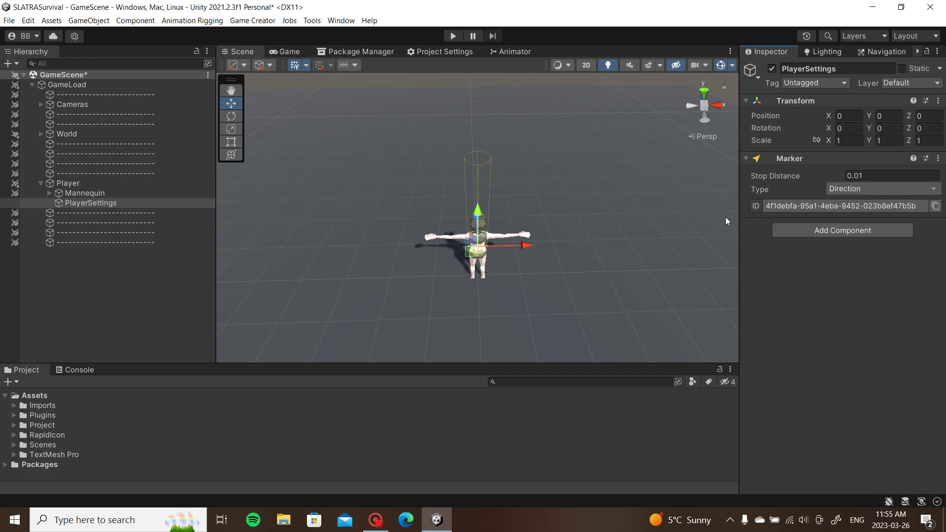
pyautogui.click(63, 282)
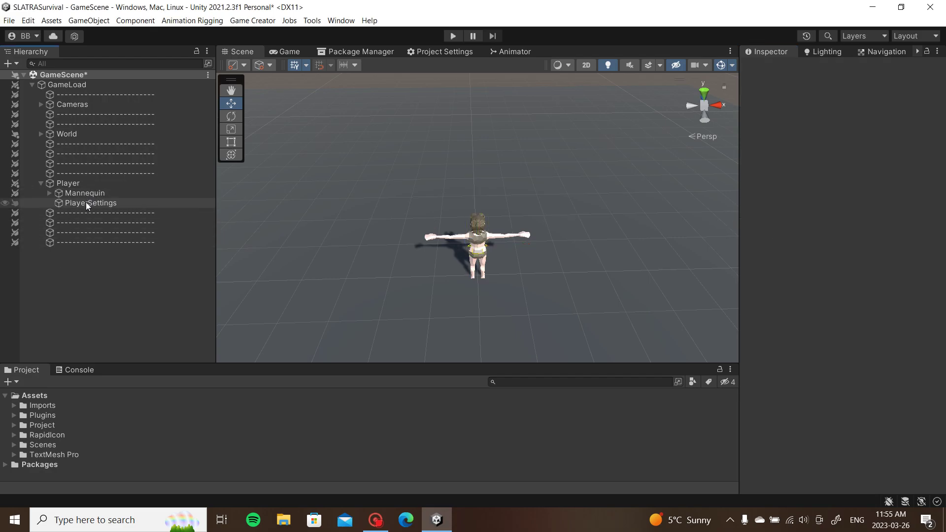
# Make Player a child of PlayerSettings and collapse its Hierarchy entry.
pyautogui.moveTo(85, 202); pyautogui.dragTo(85, 173)
pyautogui.click(41, 193)
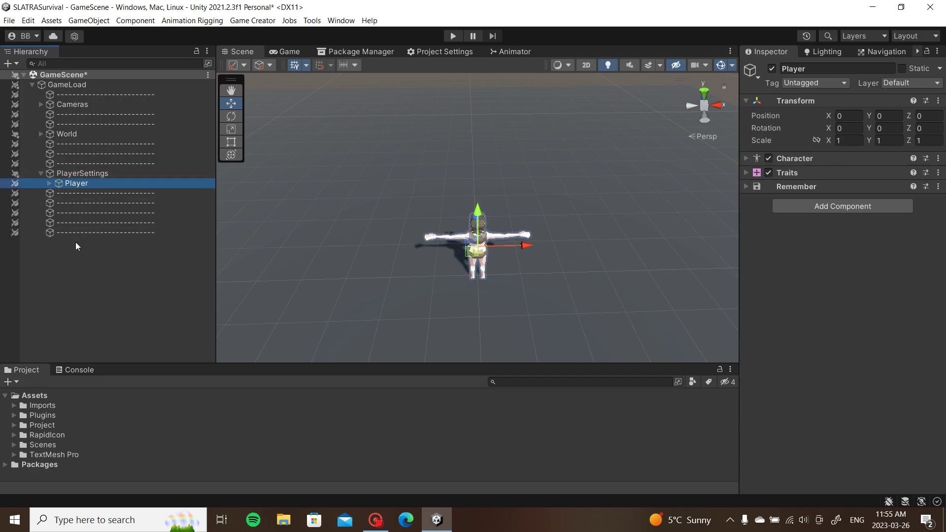
pyautogui.click(91, 249)
pyautogui.keyDown('alt'); pyautogui.moveTo(298, 240); pyautogui.dragTo(276, 199); pyautogui.keyUp('alt')
pyautogui.click(40, 173)
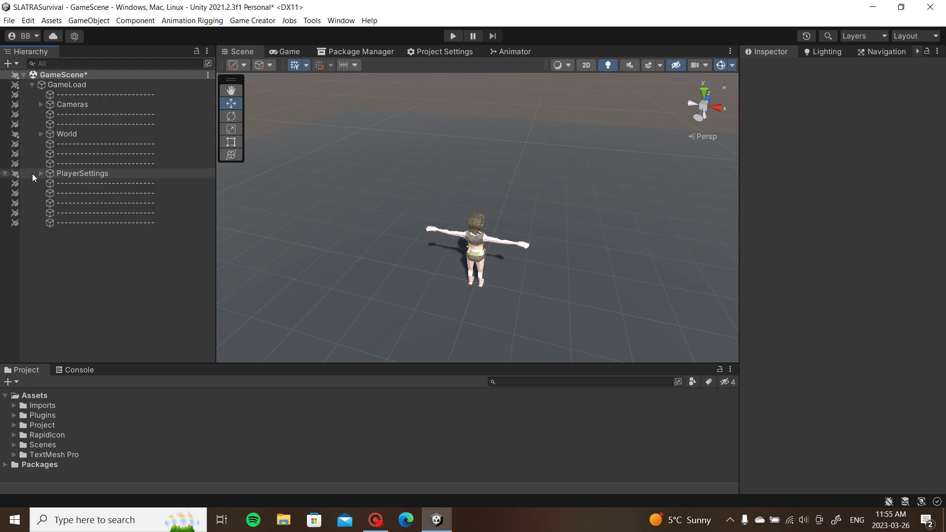
pyautogui.click(40, 174)
pyautogui.click(40, 173)
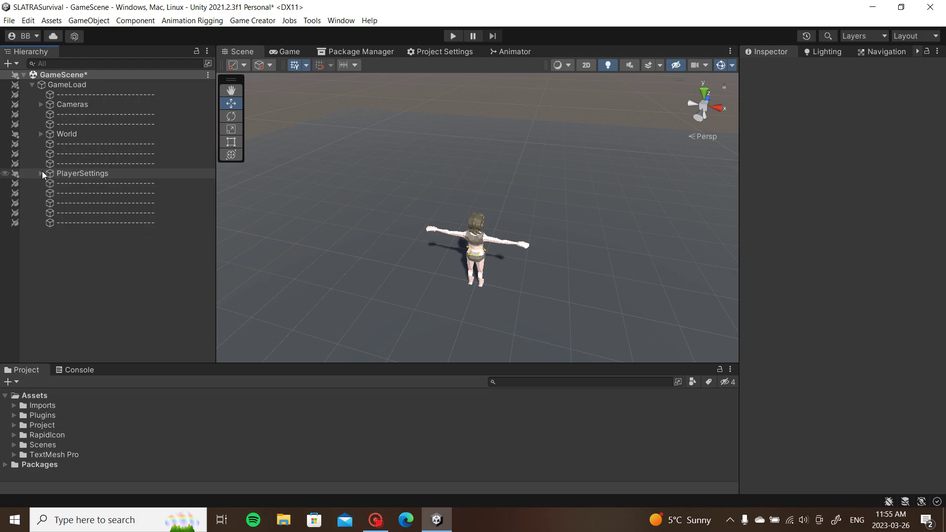
pyautogui.rightClick(78, 85)
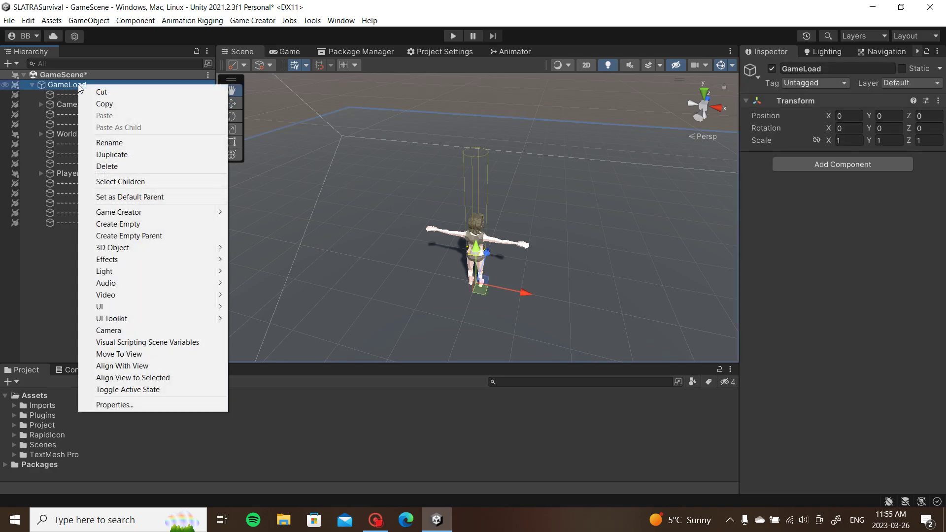
# Create an empty GameSettings object and move it just below PlayerSettings.
pyautogui.click(146, 223)
pyautogui.write('GameSettings')
pyautogui.press('Return')
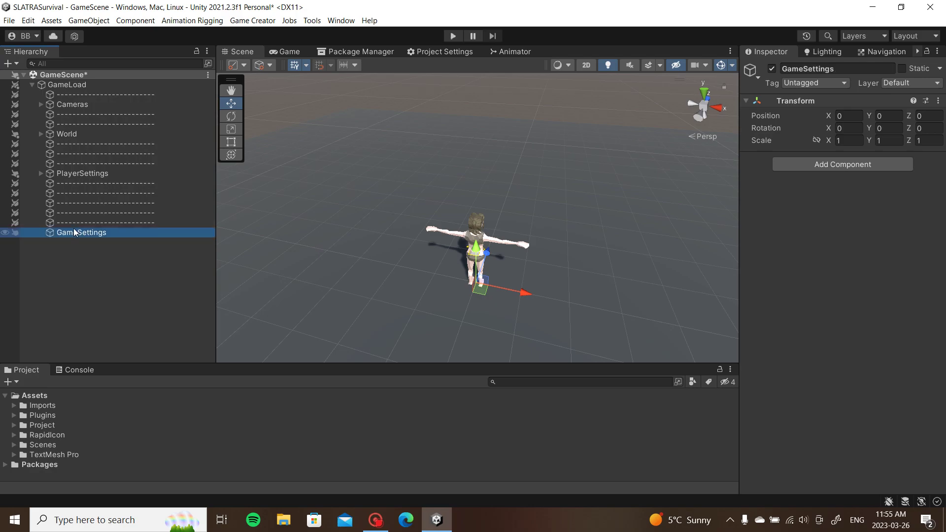
pyautogui.moveTo(73, 234); pyautogui.dragTo(75, 197)
# Add an empty InputControls child inside GameSettings.
pyautogui.rightClick(75, 197)
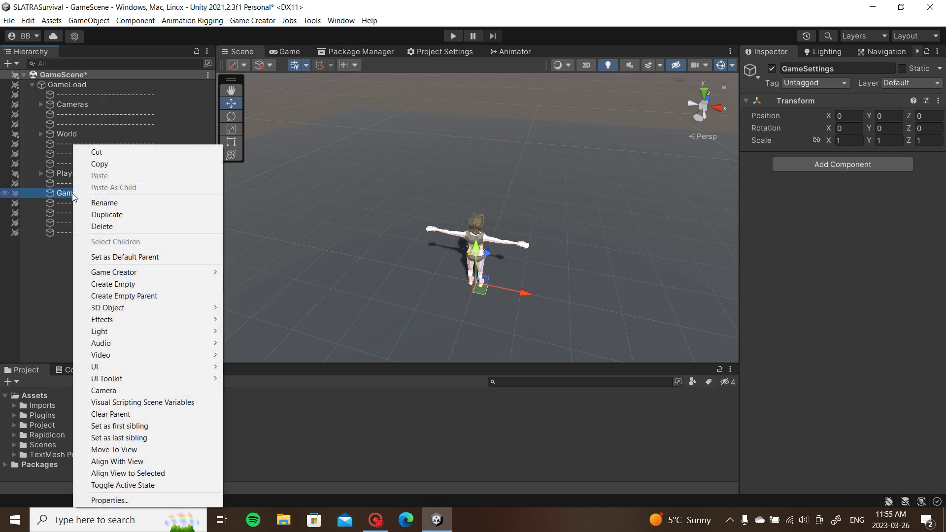
pyautogui.click(147, 279)
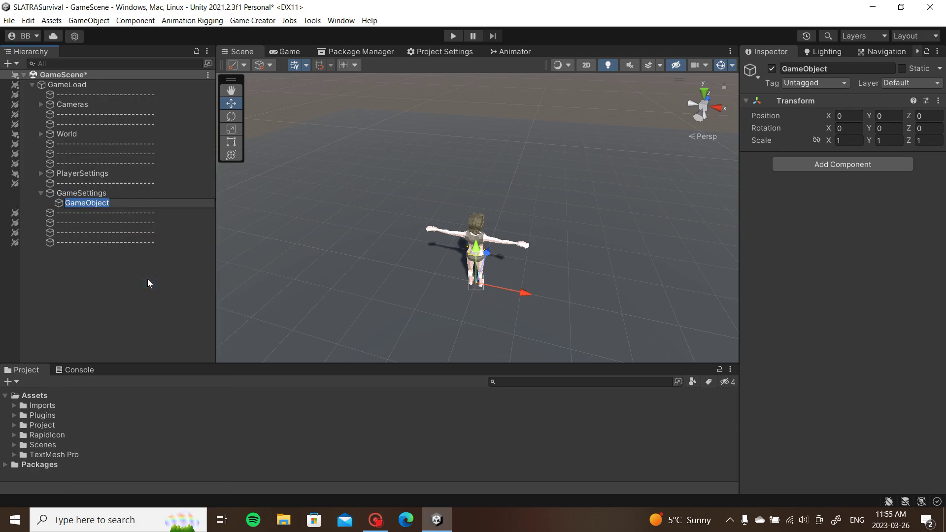
pyautogui.write('InputControls')
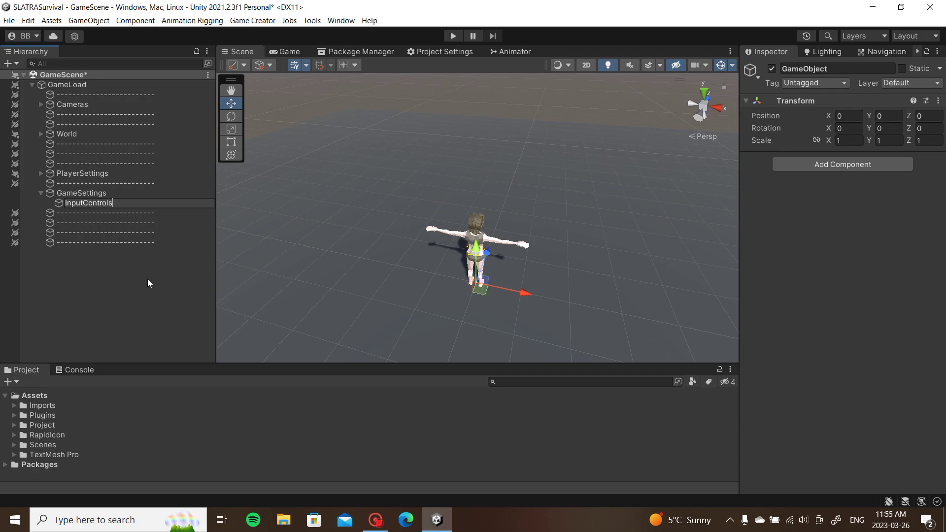
pyautogui.press('Return')
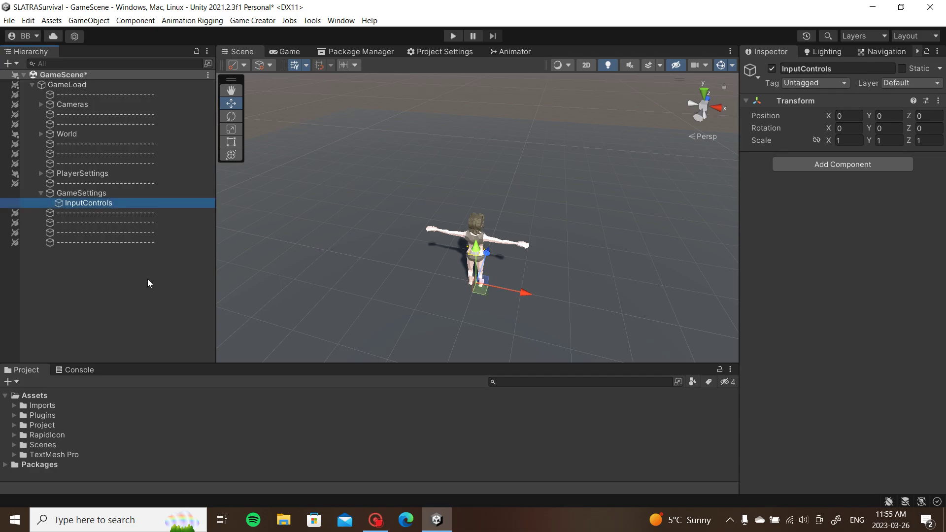
# Add an empty child under InputControls named ToggleMainMenu.
pyautogui.rightClick(92, 203)
pyautogui.click(126, 305)
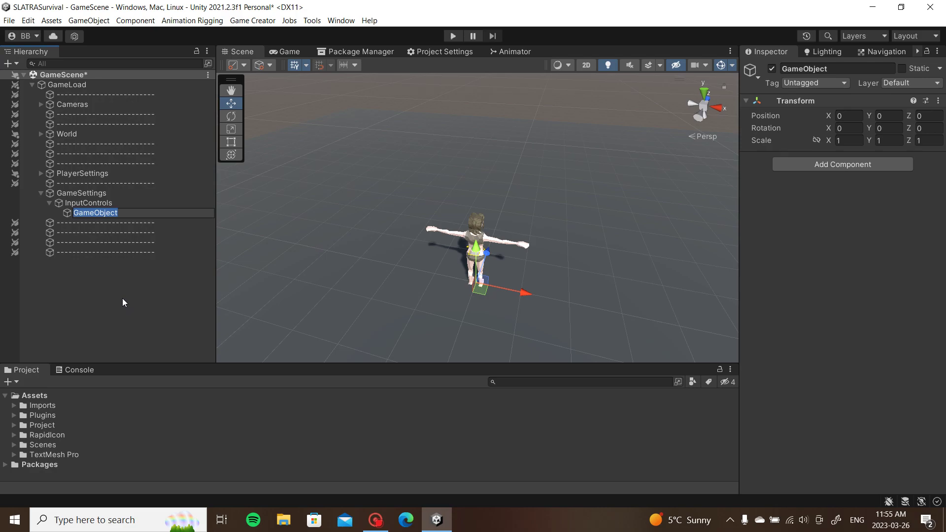
pyautogui.write('MainMenu')
pyautogui.press('Home')
pyautogui.write('Togglew')
pyautogui.press('Return')
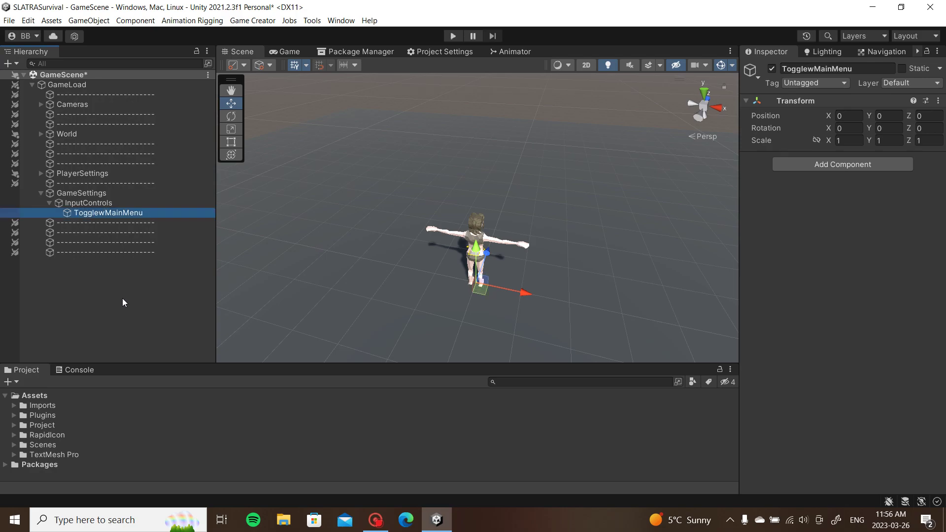
pyautogui.click(813, 70)
pyautogui.press('BackSpace')
pyautogui.press('Return')
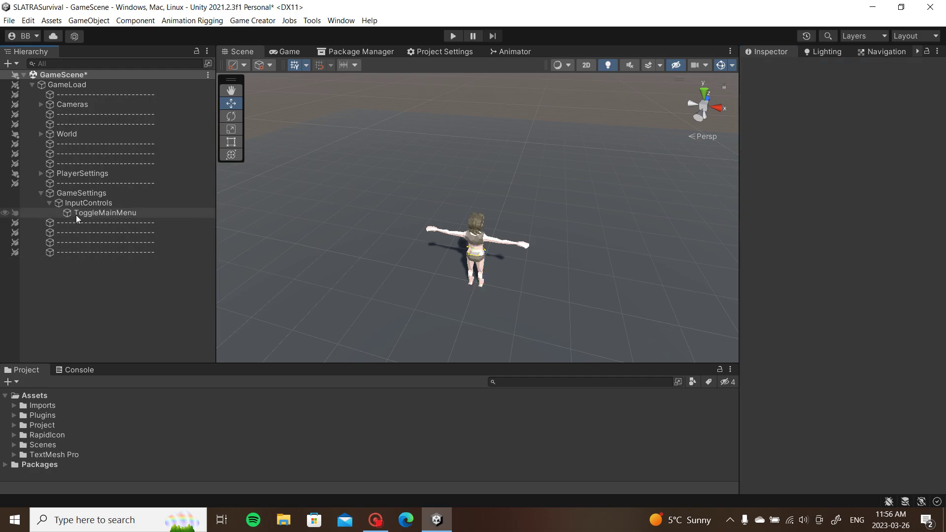
# Narrow the hierarchy and inspector panels to widen the scene view.
pyautogui.click(76, 214)
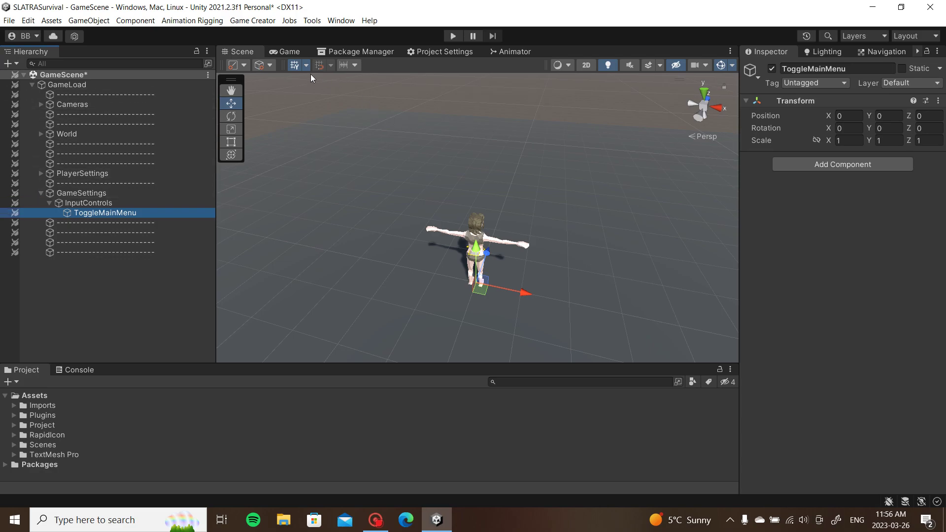
pyautogui.moveTo(218, 175); pyautogui.dragTo(178, 183)
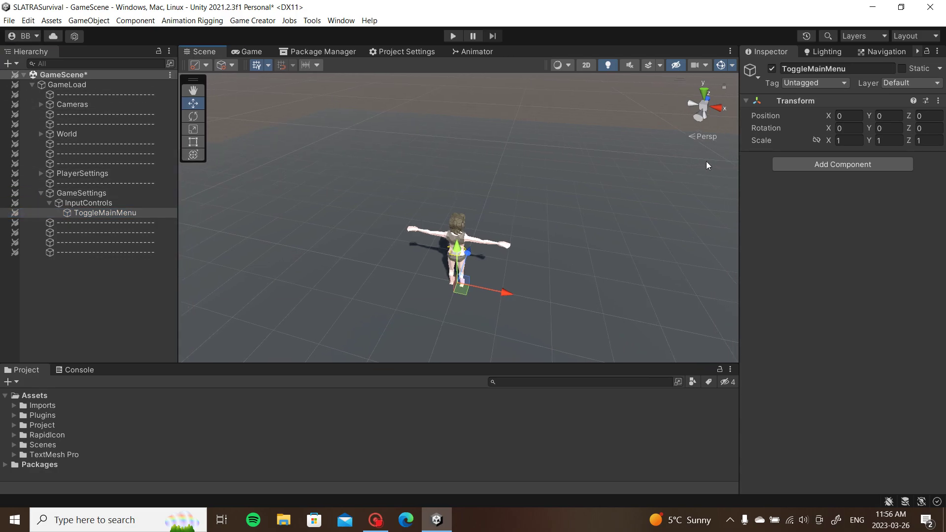
pyautogui.moveTo(739, 168); pyautogui.dragTo(758, 172)
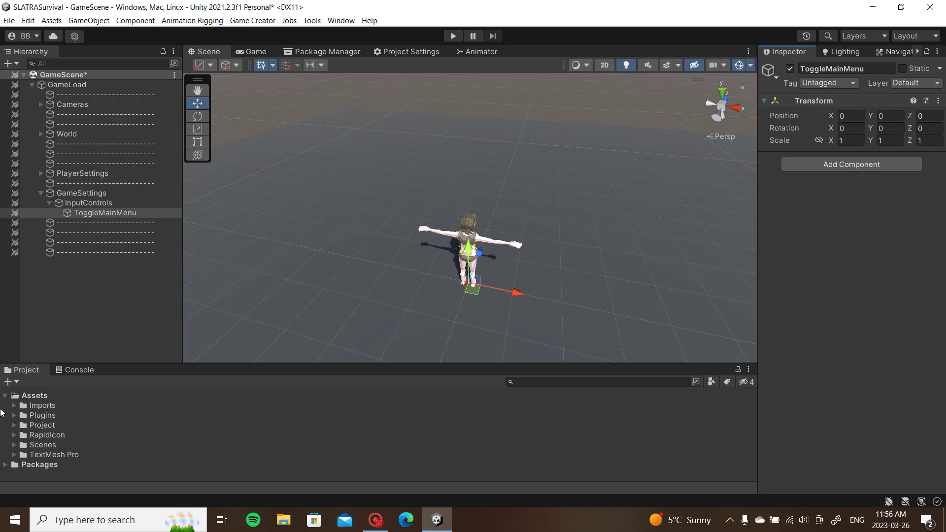
pyautogui.click(14, 405)
pyautogui.click(14, 405)
pyautogui.click(84, 344)
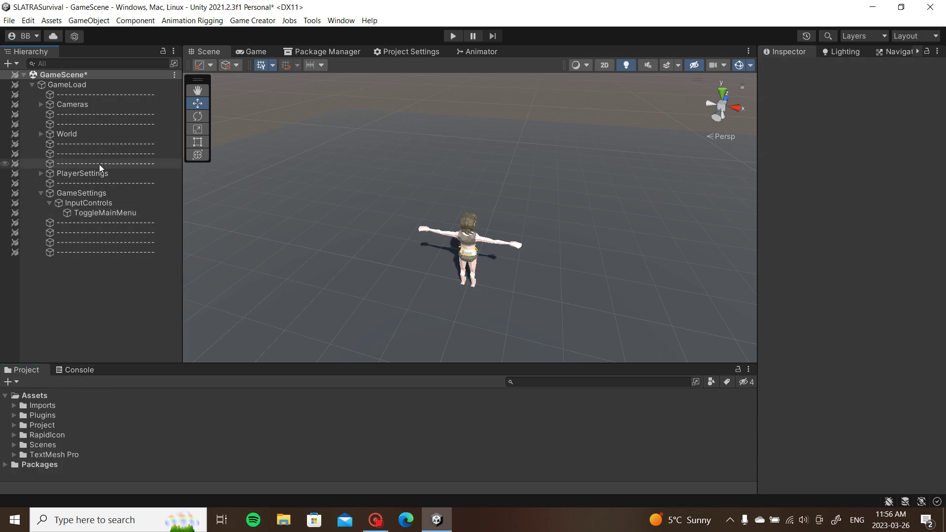
# Create a UI Canvas in GameLoad and switch its EventSystem to InputSystemUIInputModule.
pyautogui.rightClick(79, 85)
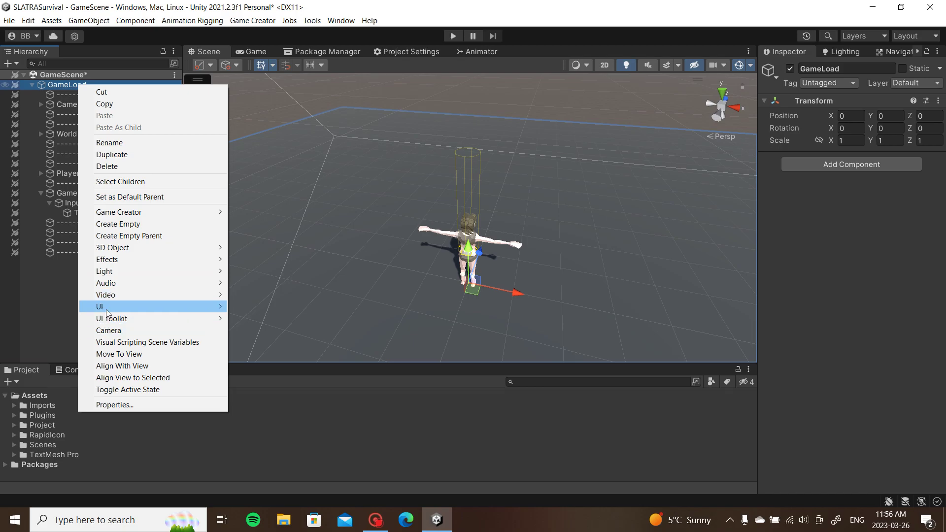
pyautogui.moveTo(108, 313)
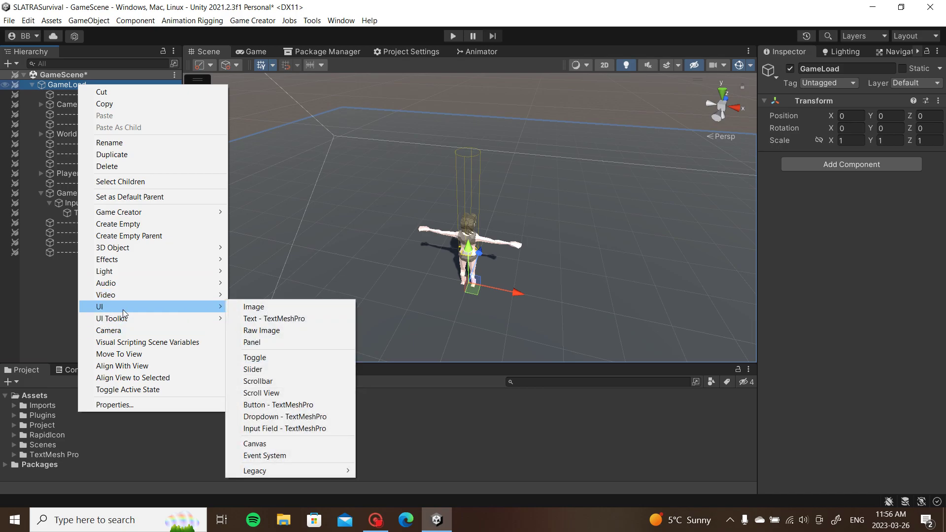
pyautogui.click(284, 446)
pyautogui.click(80, 310)
pyautogui.click(82, 274)
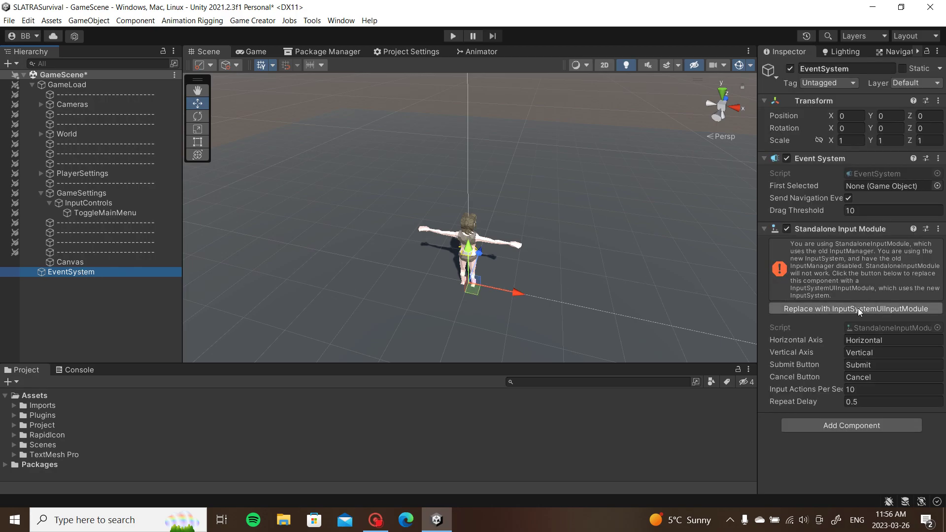
pyautogui.click(864, 310)
# Move EventSystem and Canvas to the top of GameLoad, above Cameras.
pyautogui.click(161, 300)
pyautogui.moveTo(60, 272); pyautogui.dragTo(80, 92)
pyautogui.click(105, 319)
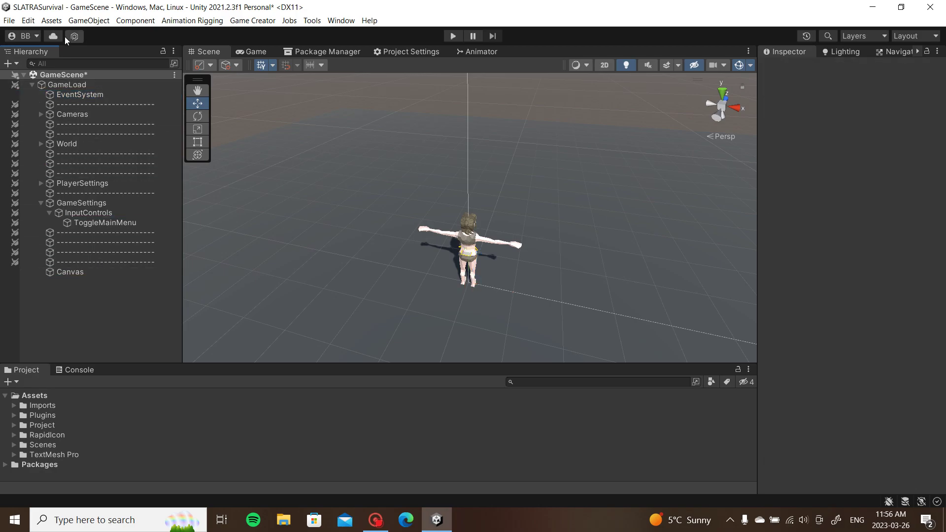
pyautogui.click(40, 203)
pyautogui.moveTo(74, 251); pyautogui.dragTo(78, 155)
pyautogui.click(76, 260)
pyautogui.click(69, 126)
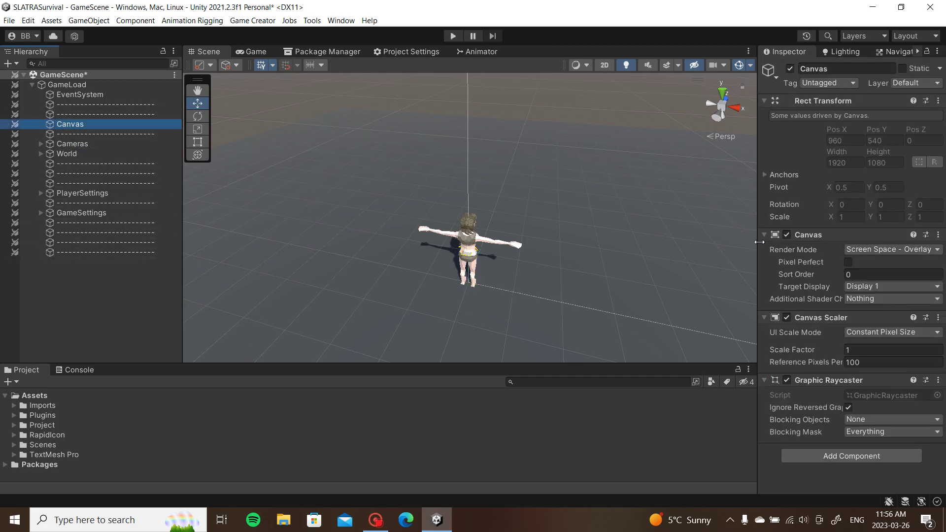
pyautogui.moveTo(758, 245); pyautogui.dragTo(705, 243)
# Set the Canvas Scaler to Scale With Screen Size at 1920 × 1080 reference resolution.
pyautogui.click(248, 52)
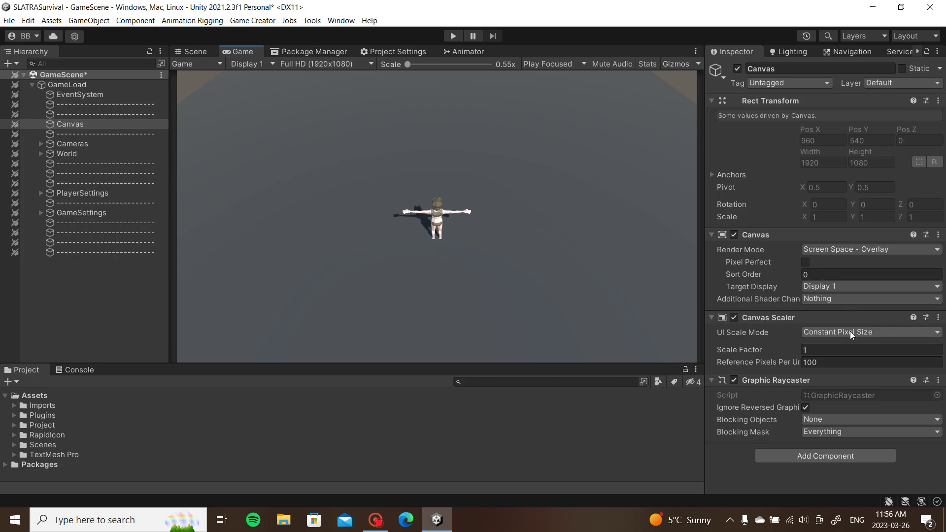
pyautogui.click(836, 332)
pyautogui.click(835, 359)
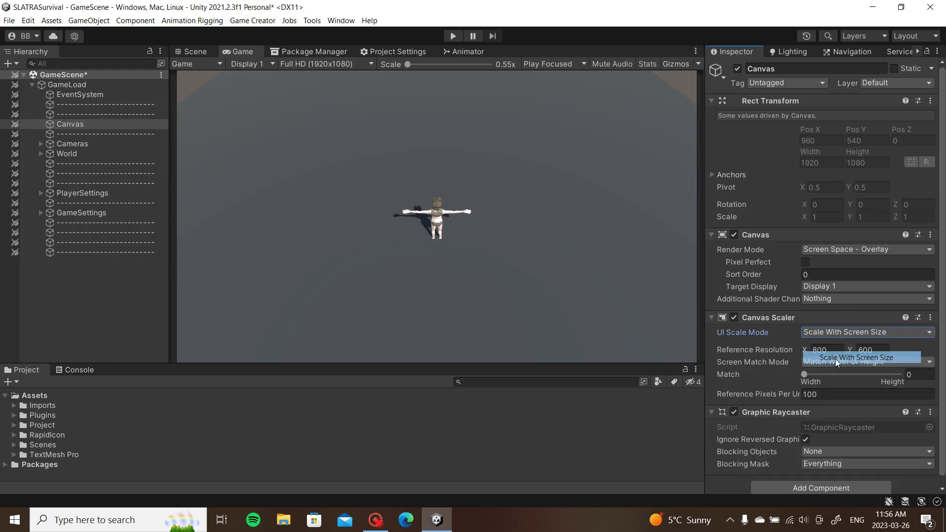
pyautogui.click(774, 348)
pyautogui.write('1920')
pyautogui.click(873, 350)
pyautogui.write('108')
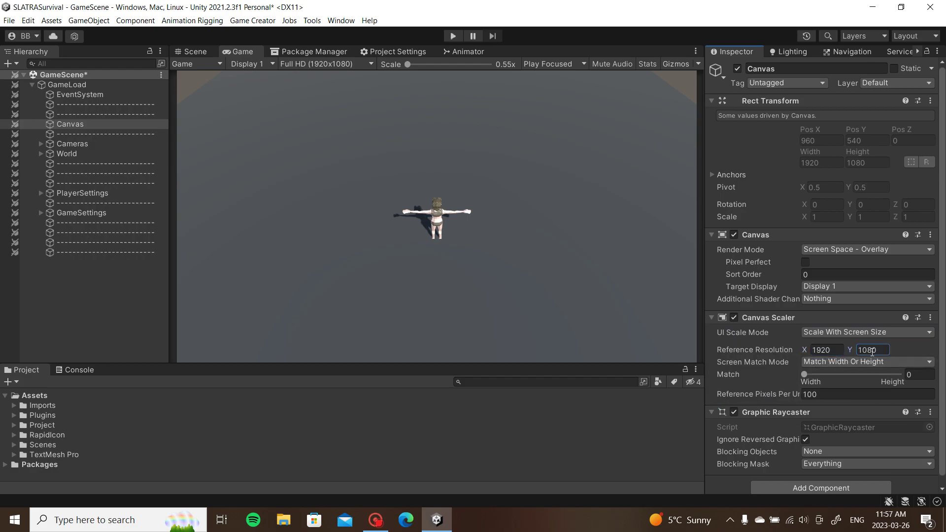
# Rename the Canvas to GameHUD.
pyautogui.click(750, 69)
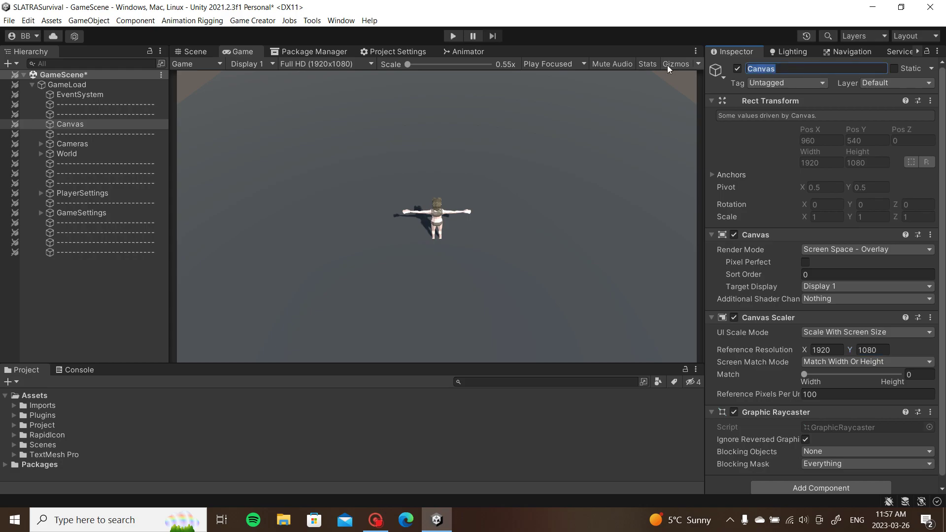
pyautogui.write('GameHUD')
pyautogui.press('Return')
# Add a UI Panel inside GameHUD.
pyautogui.rightClick(60, 126)
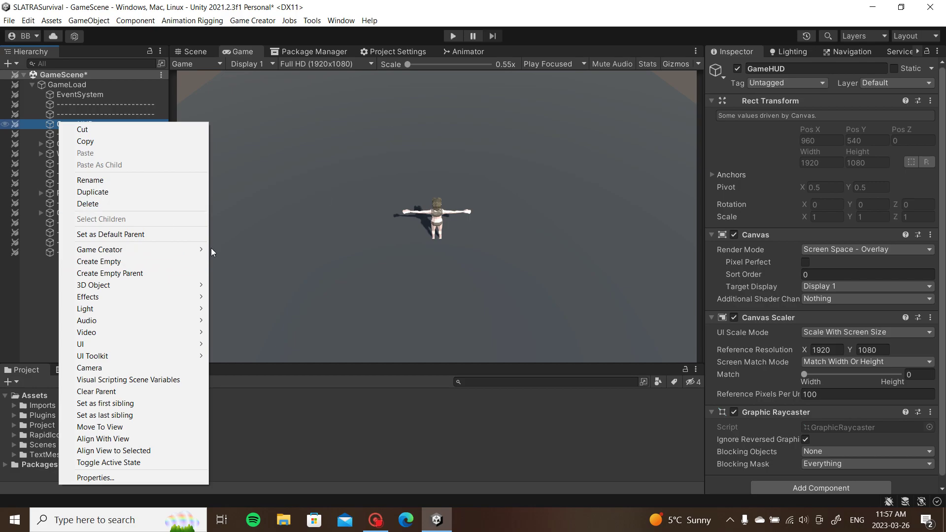
pyautogui.moveTo(129, 344)
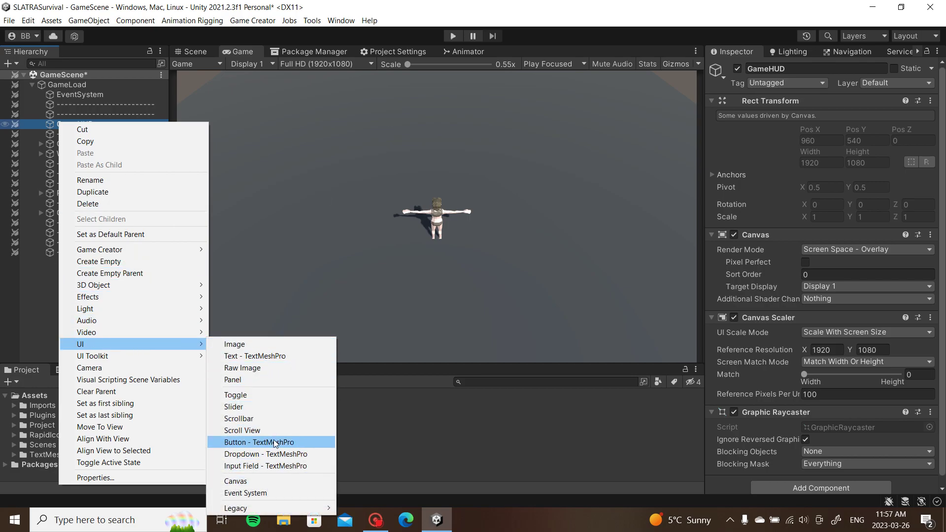
pyautogui.click(268, 382)
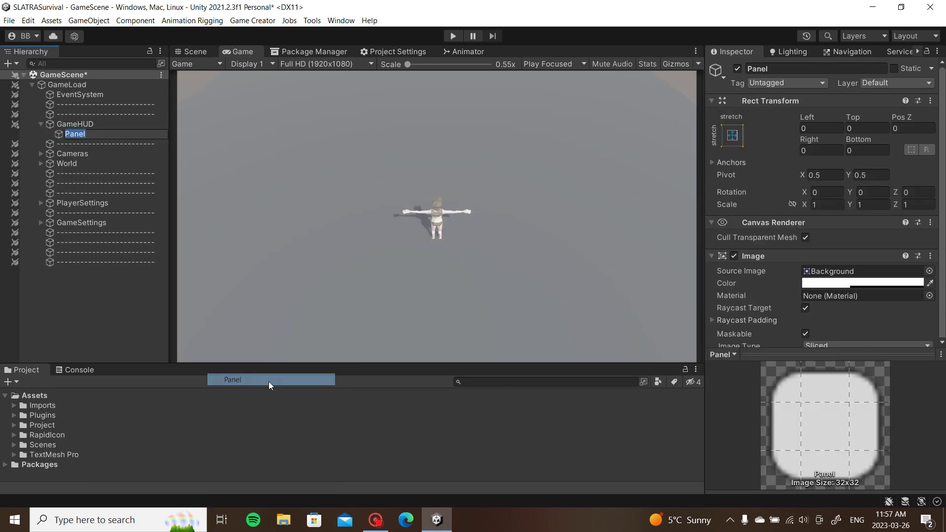
pyautogui.click(113, 306)
pyautogui.click(96, 135)
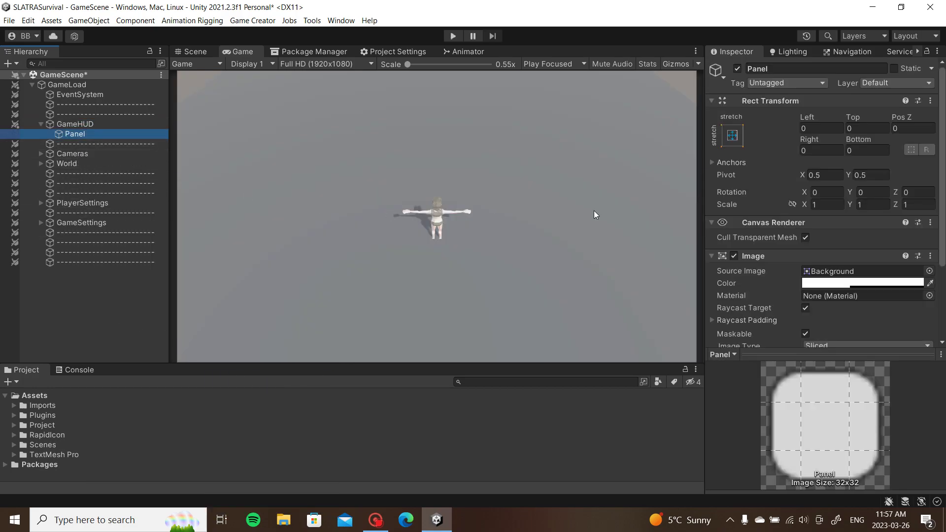
# Rename the GameHUD canvas to GameUI.
pyautogui.click(799, 69)
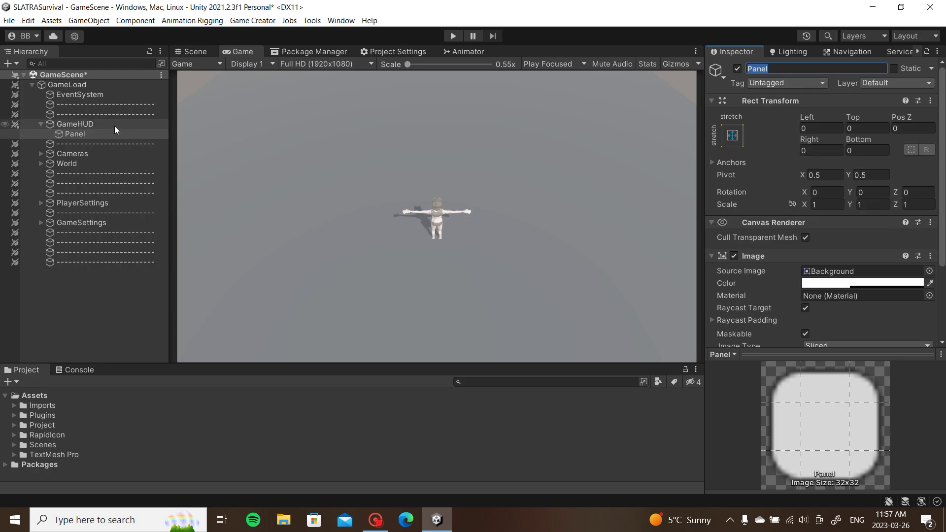
pyautogui.click(91, 130)
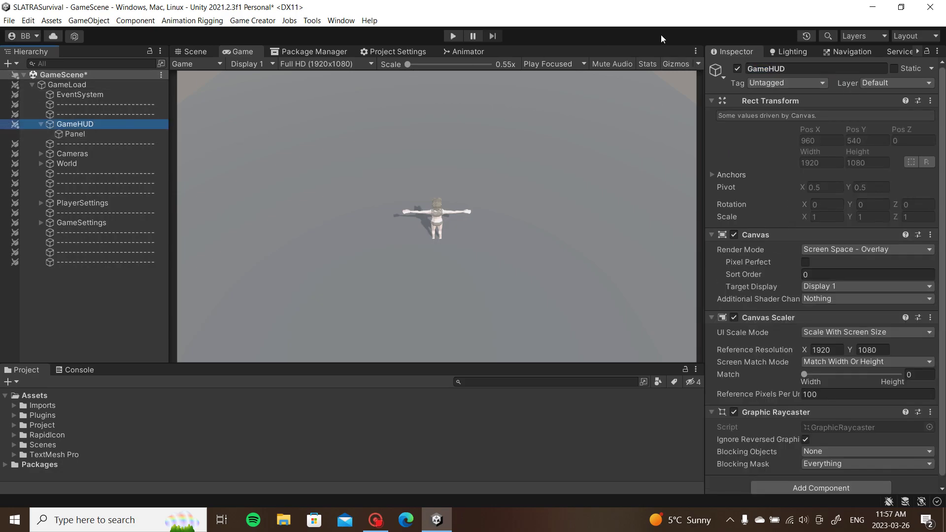
pyautogui.click(775, 70)
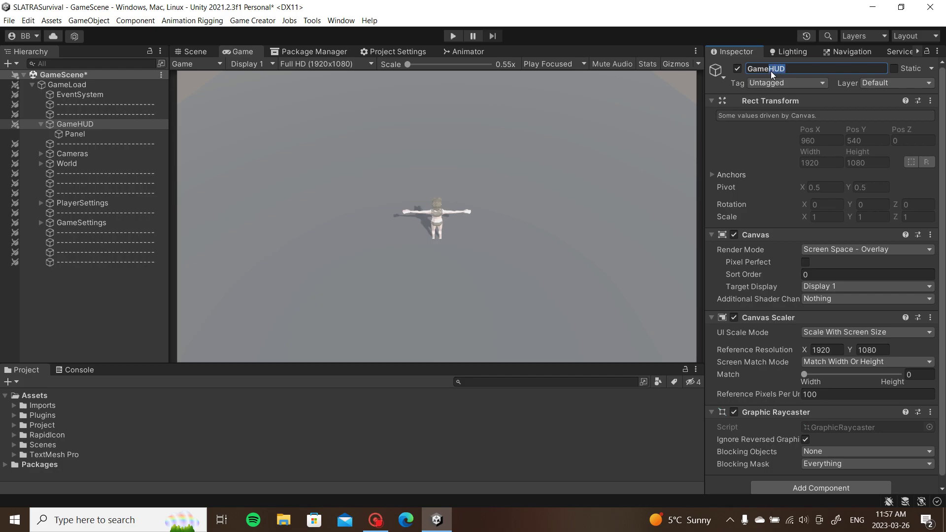
pyautogui.write('UI')
# Rename the new Panel to PlayerHUD.
pyautogui.click(76, 135)
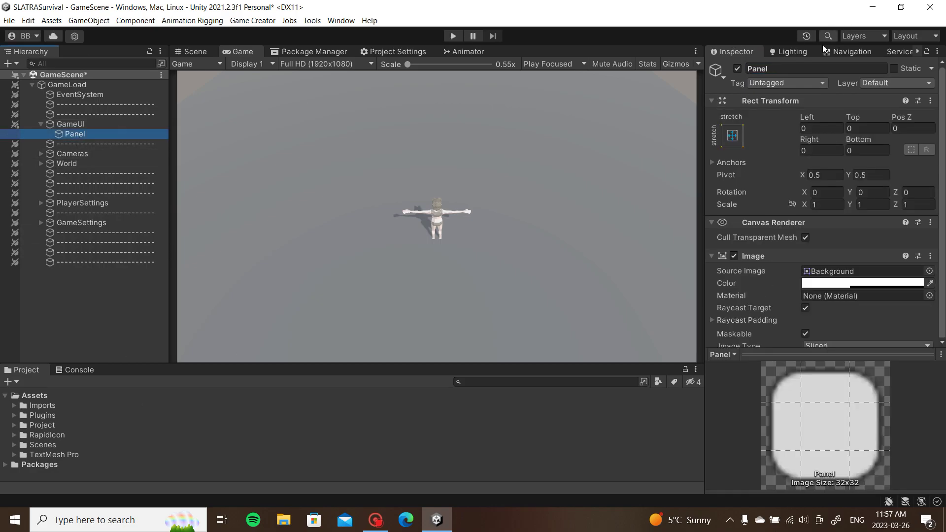
pyautogui.click(791, 67)
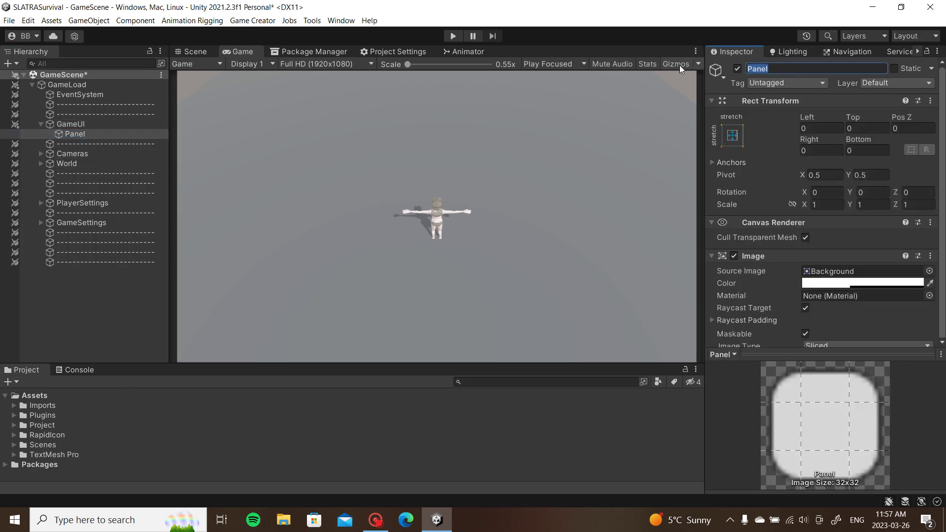
pyautogui.write('Gam')
pyautogui.press('BackSpace')
pyautogui.press('BackSpace')
pyautogui.press('BackSpace')
pyautogui.write('PlayerHUD')
pyautogui.press('Return')
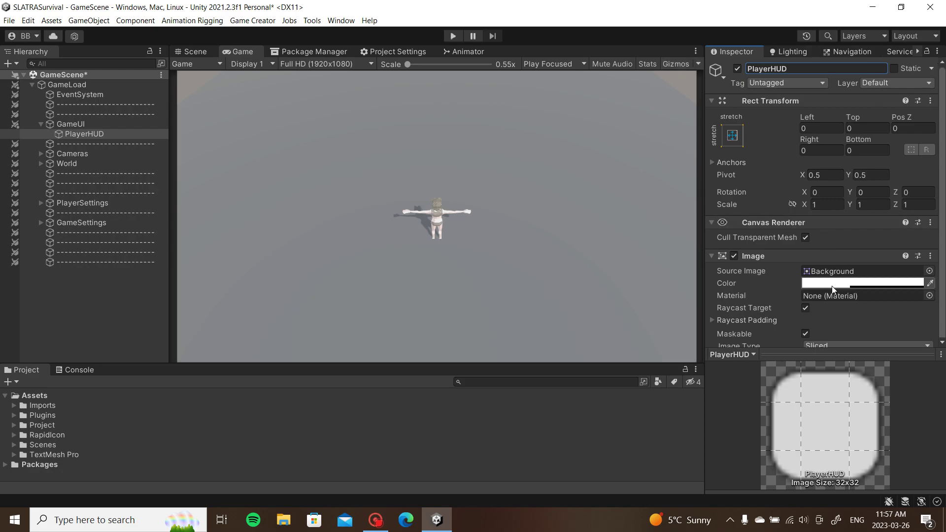
# Lower the PlayerHUD image colour's alpha so it is nearly transparent.
pyautogui.click(197, 51)
pyautogui.press('f')
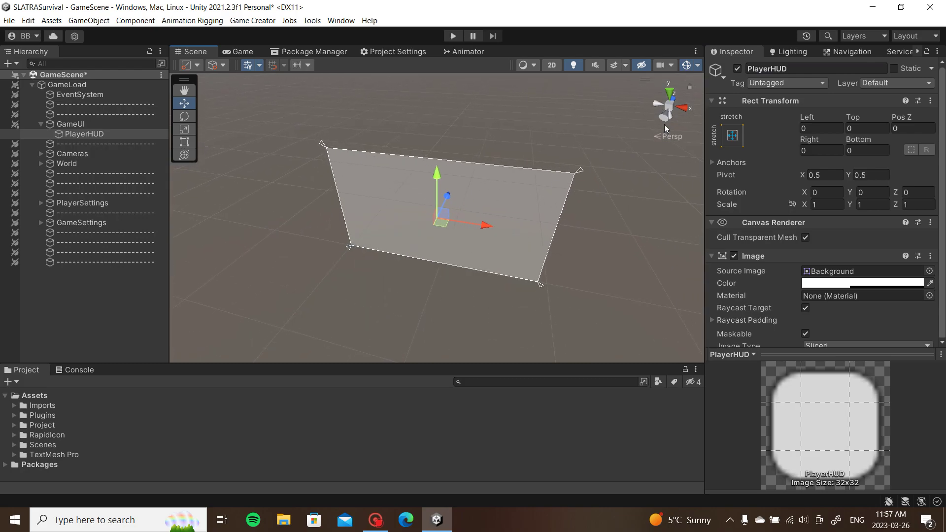
pyautogui.click(674, 113)
pyautogui.scroll(3, 438, 226)
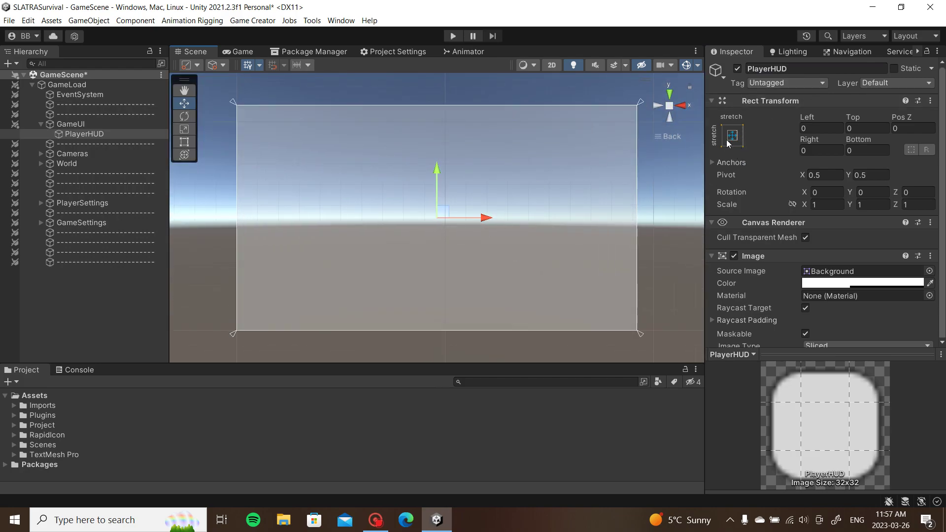
pyautogui.click(857, 281)
pyautogui.moveTo(850, 461); pyautogui.dragTo(816, 460)
pyautogui.click(934, 213)
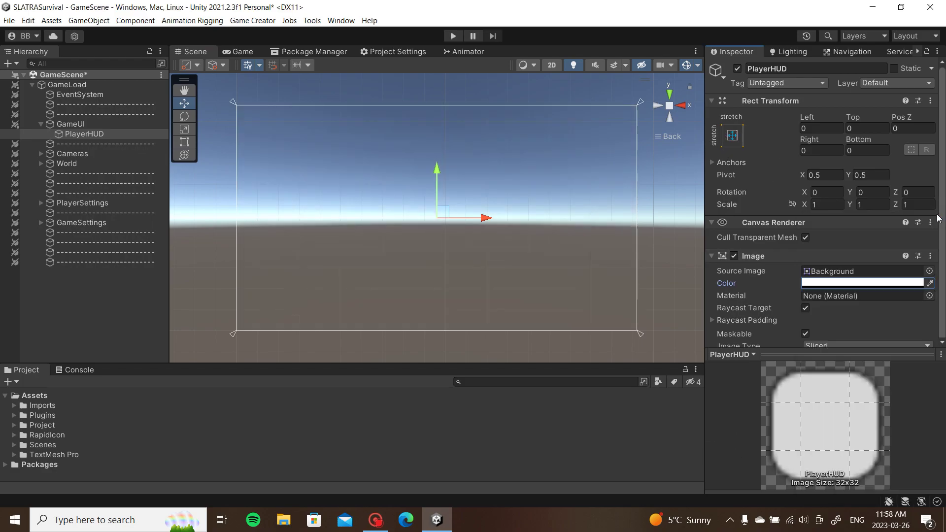
# Add an empty child named MainMenuUI under PlayerHUD.
pyautogui.click(100, 125)
pyautogui.click(81, 137)
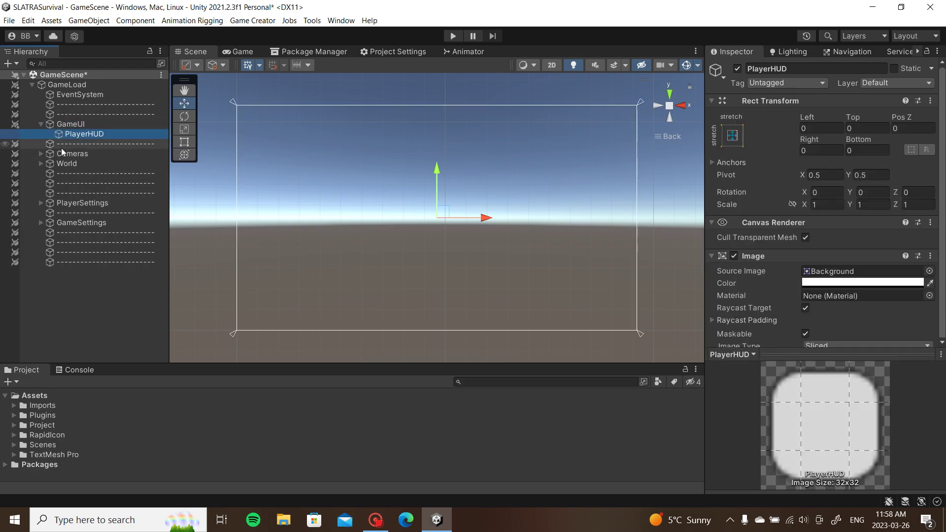
pyautogui.rightClick(93, 135)
pyautogui.click(133, 275)
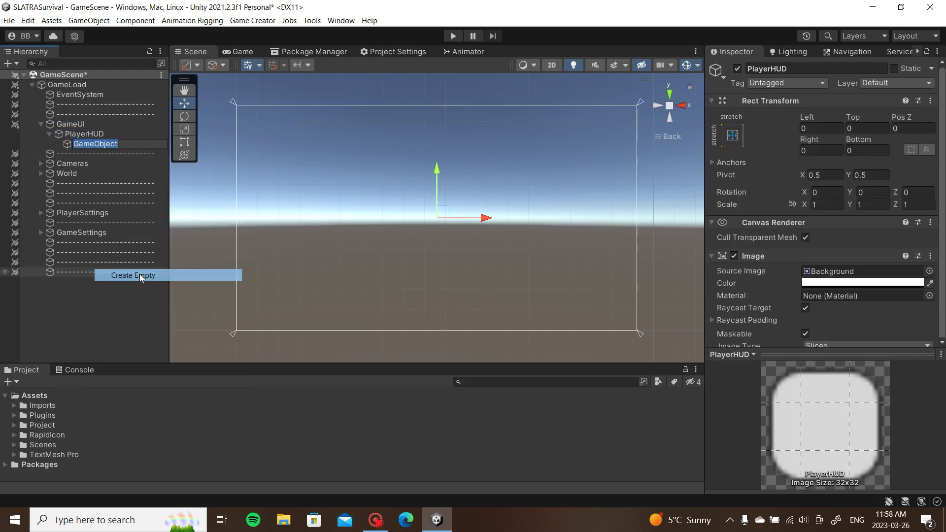
pyautogui.write('Main')
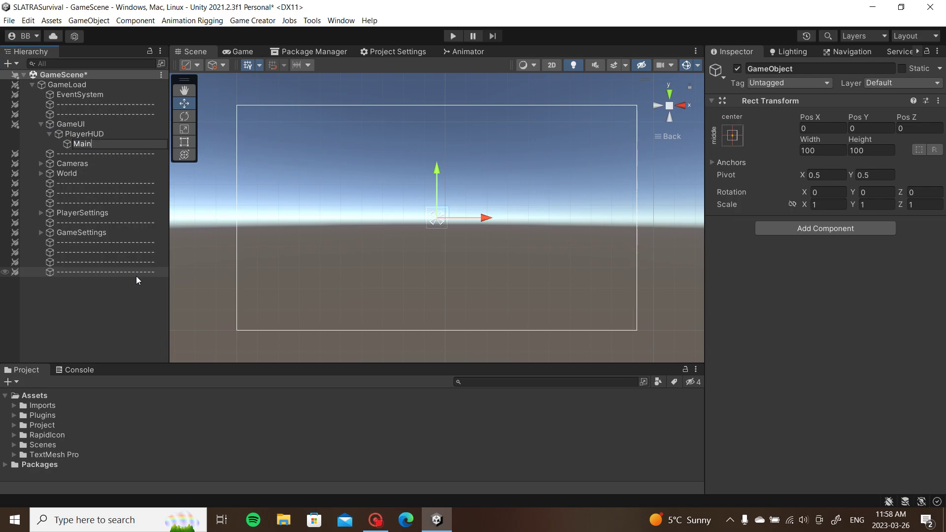
pyautogui.write('MenuUI')
pyautogui.press('Return')
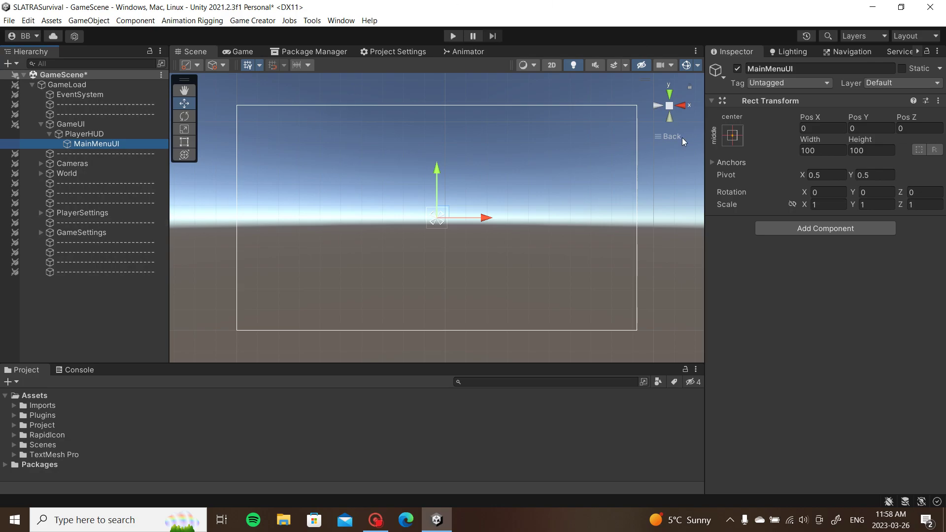
# Anchor MainMenuUI stretch-stretch and drag its corners to fill the canvas.
pyautogui.click(731, 134)
pyautogui.click(864, 321)
pyautogui.press('t')
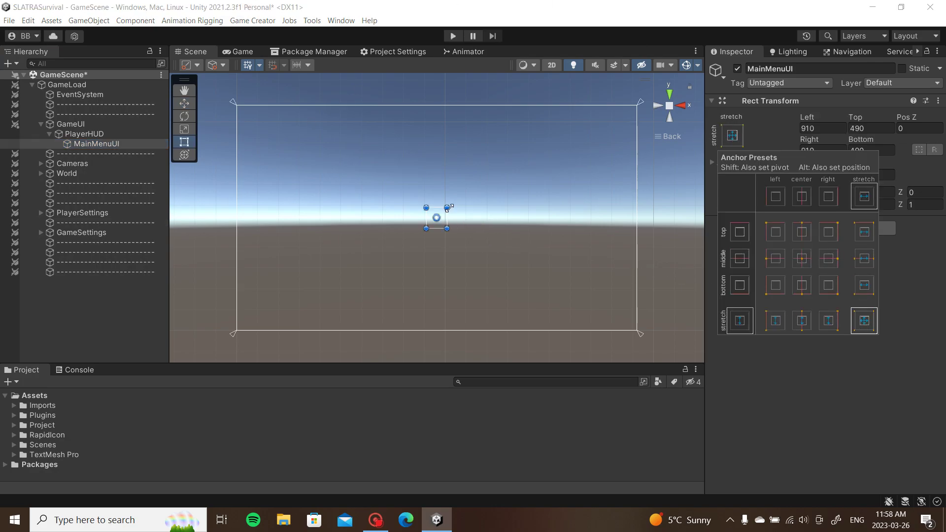
pyautogui.press('w')
pyautogui.press('t')
pyautogui.moveTo(447, 207); pyautogui.dragTo(636, 105)
pyautogui.moveTo(425, 228); pyautogui.dragTo(237, 330)
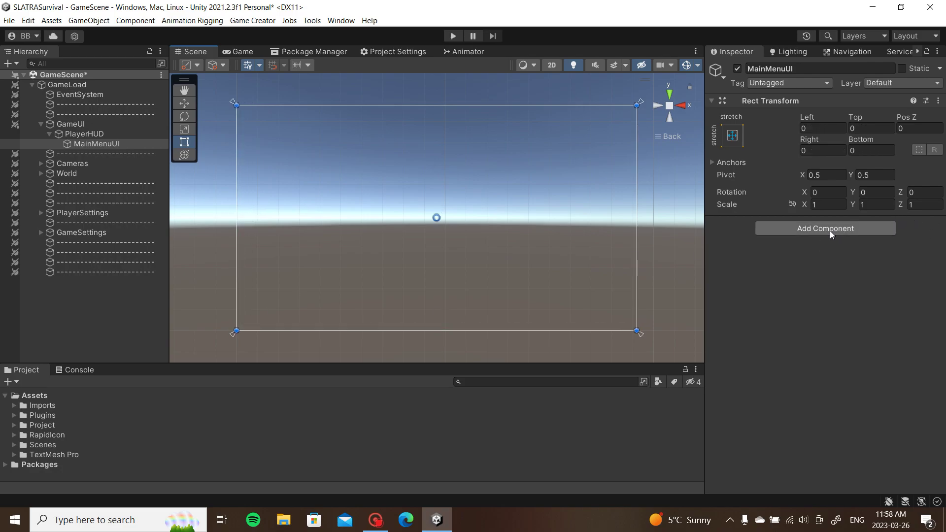
pyautogui.click(814, 230)
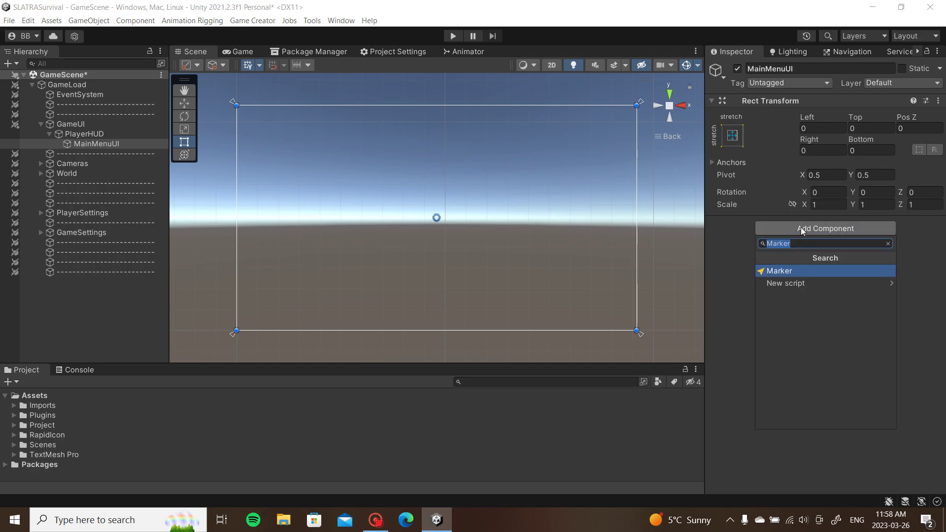
pyautogui.click(729, 239)
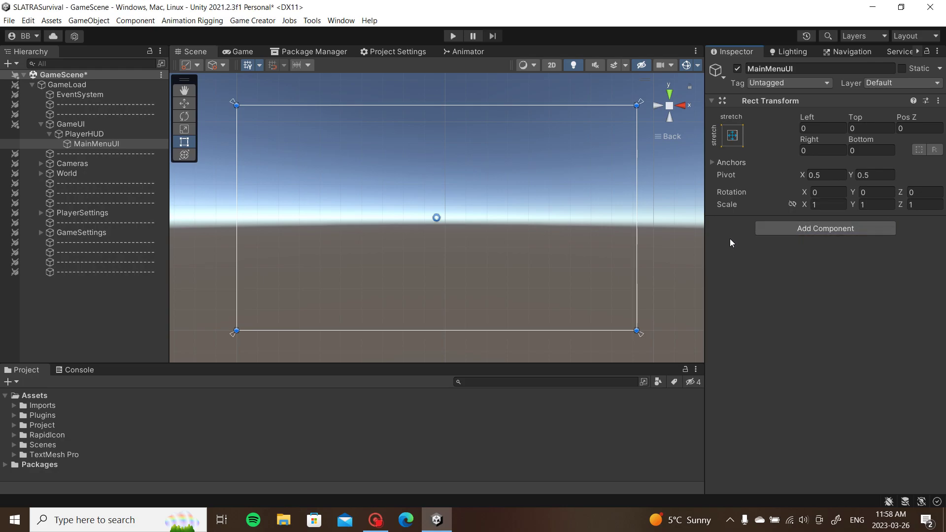
# Add a UI Image named MainMenu under MainMenuUI and enlarge it.
pyautogui.rightClick(104, 143)
pyautogui.moveTo(153, 367)
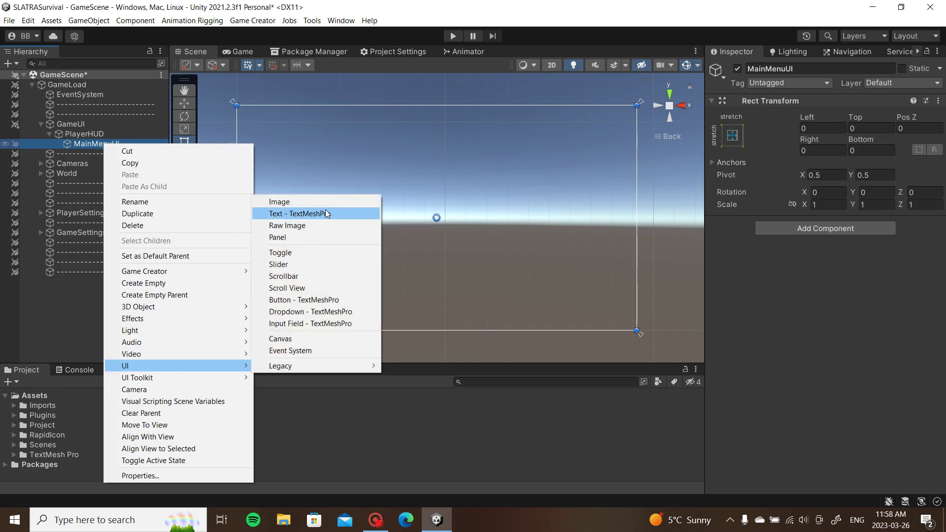
pyautogui.click(303, 198)
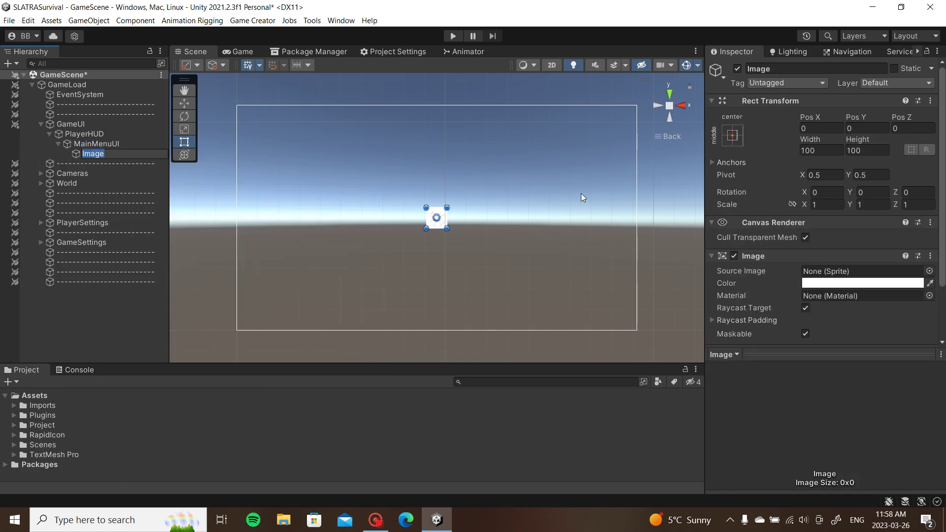
pyautogui.write('MainMenu')
pyautogui.press('Return')
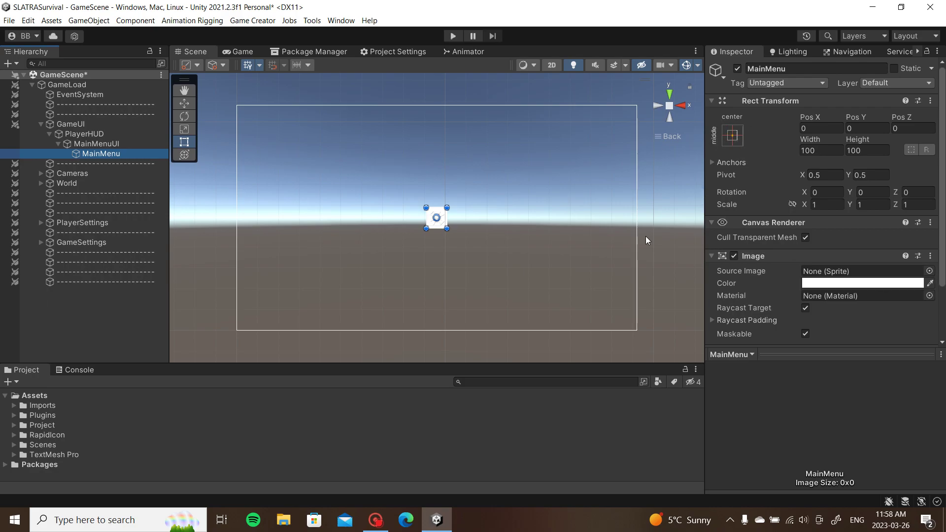
pyautogui.moveTo(446, 206); pyautogui.dragTo(484, 137)
pyautogui.moveTo(485, 229); pyautogui.dragTo(457, 253)
# Set the MainMenu image's source to the info_window sprite.
pyautogui.click(239, 51)
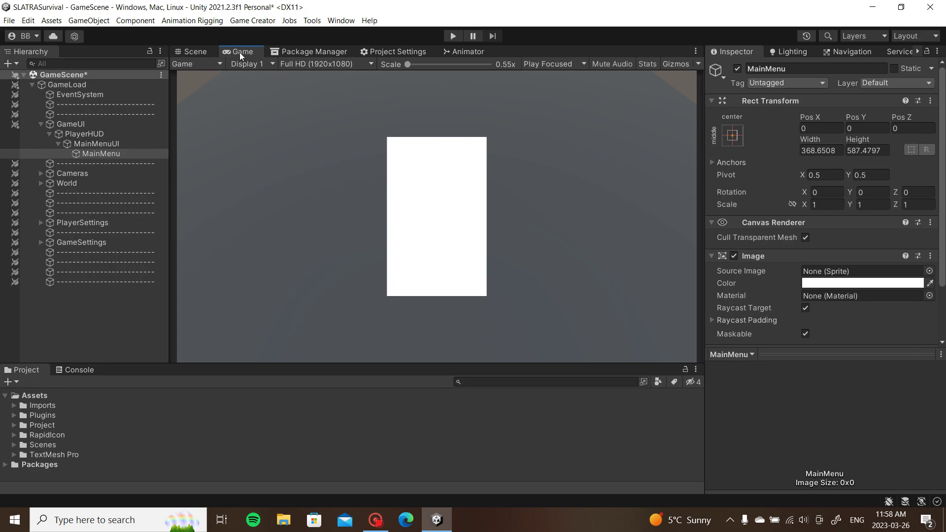
pyautogui.click(928, 271)
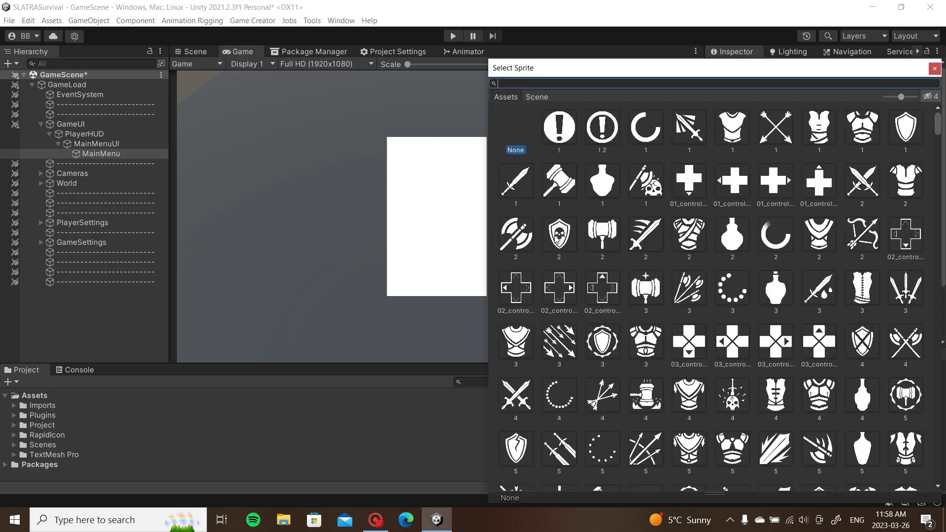
pyautogui.press('Escape')
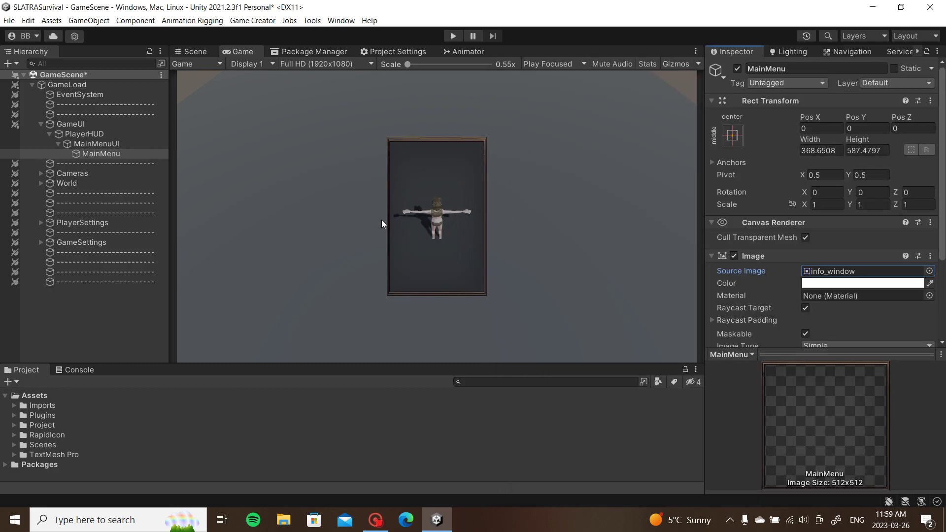
# Resize the MainMenu panel to about 453 × 721, centred on screen.
pyautogui.click(192, 51)
pyautogui.moveTo(476, 280); pyautogui.dragTo(494, 309)
pyautogui.moveTo(466, 250)
pyautogui.mouseDown()
pyautogui.moveTo(454, 209)
pyautogui.moveTo(457, 234)
pyautogui.mouseUp()
pyautogui.click(252, 54)
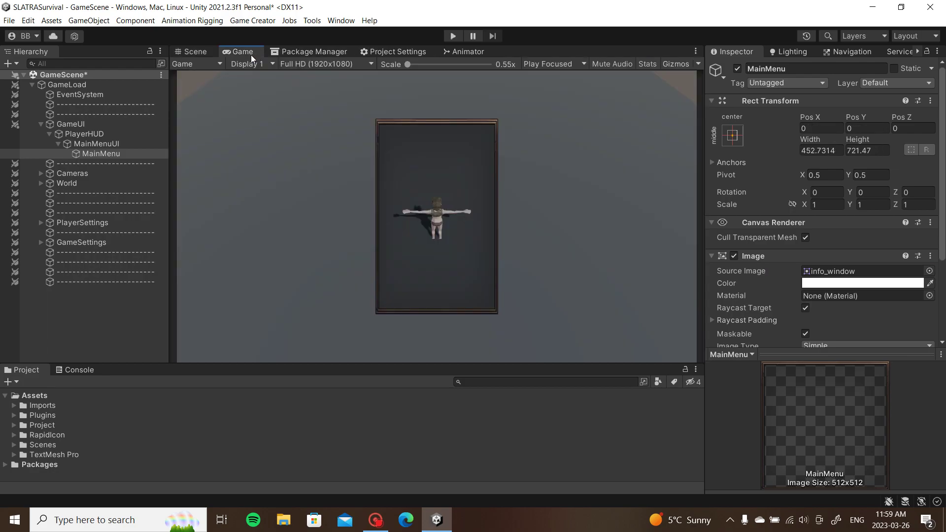
pyautogui.click(99, 153)
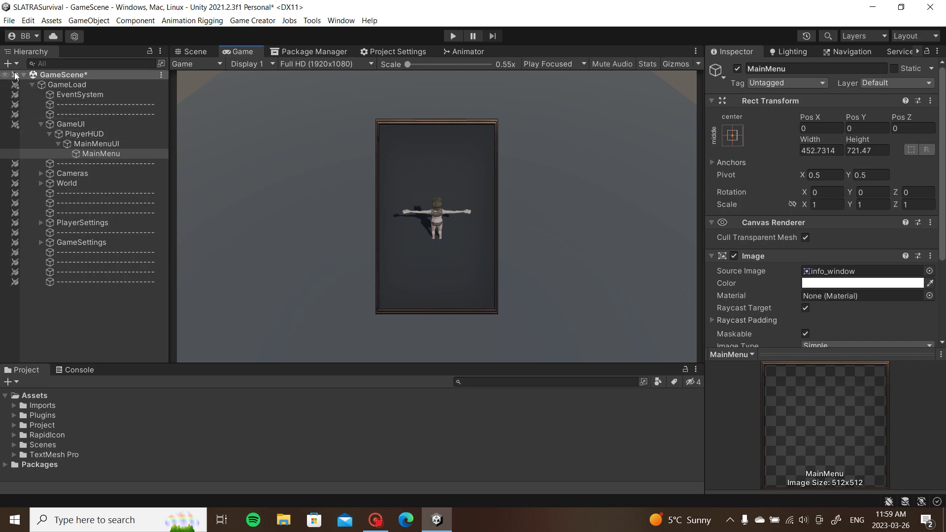
# Create a Game Creator UI button, nest it under MainMenu, and name it Resume.
pyautogui.rightClick(117, 156)
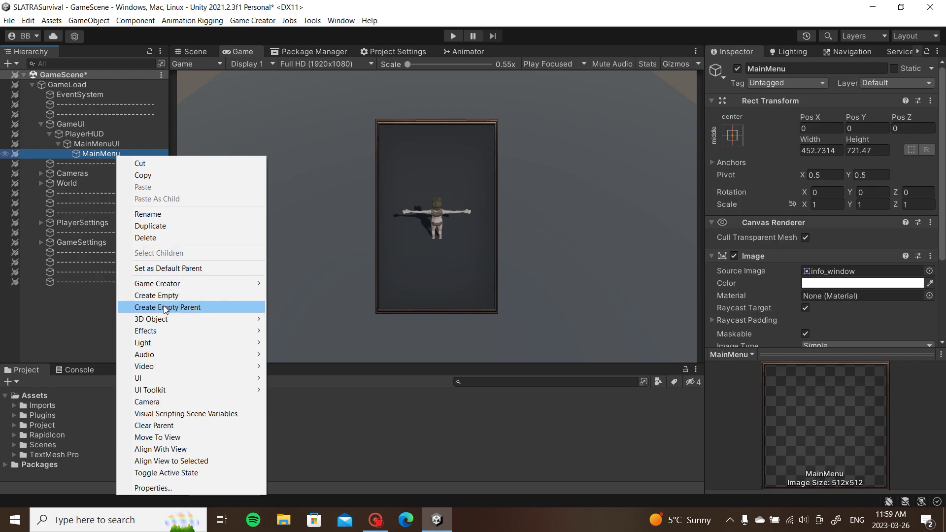
pyautogui.moveTo(226, 286)
pyautogui.moveTo(328, 320)
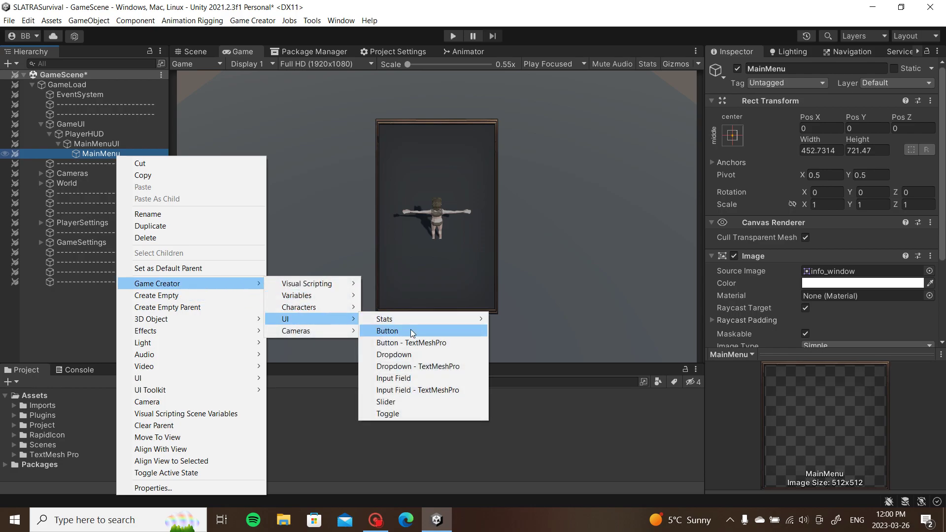
pyautogui.click(412, 341)
pyautogui.click(127, 329)
pyautogui.moveTo(78, 163); pyautogui.dragTo(105, 154)
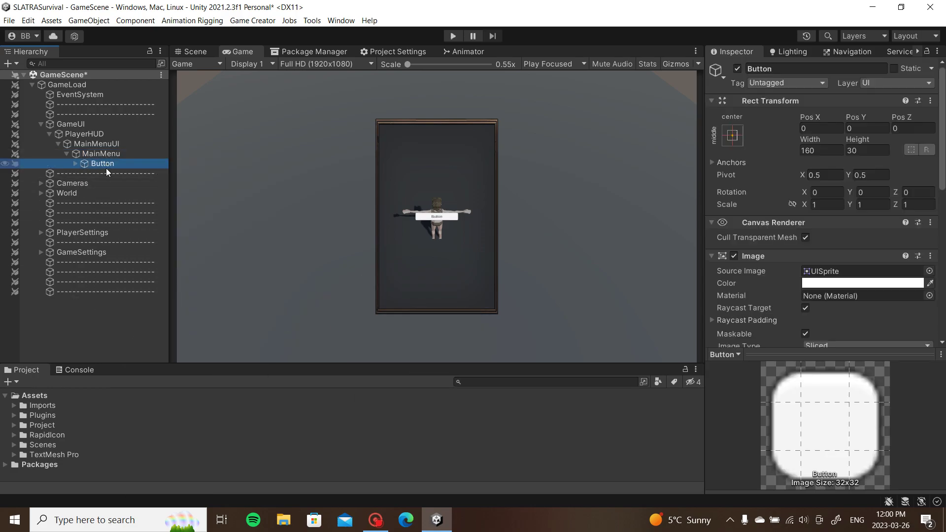
pyautogui.click(799, 68)
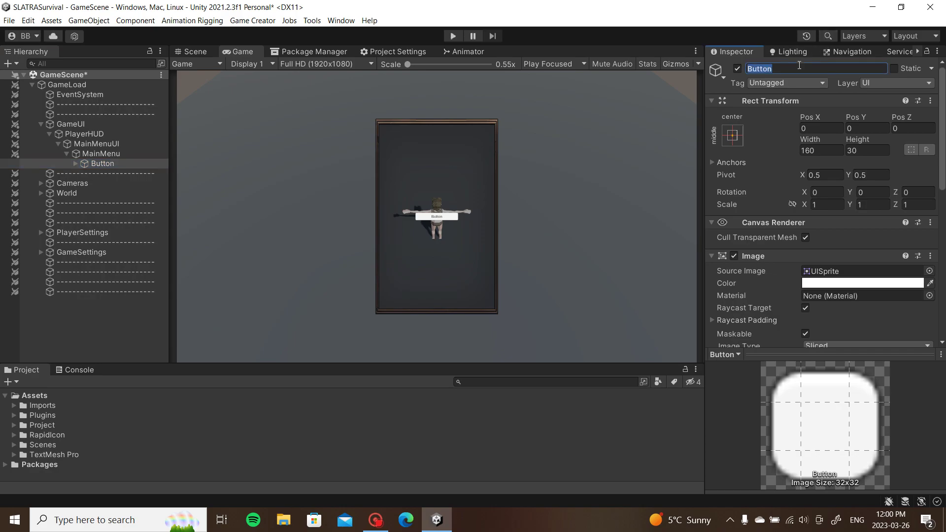
pyautogui.write('Resume')
pyautogui.press('Return')
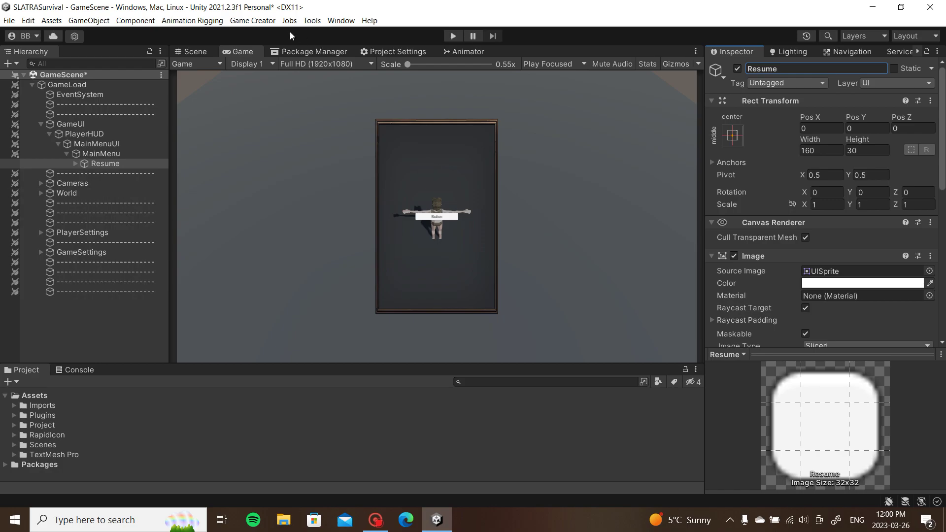
# Resize the Resume button to about 386 × 103 and place it near the panel's top.
pyautogui.click(194, 51)
pyautogui.scroll(4, 436, 168)
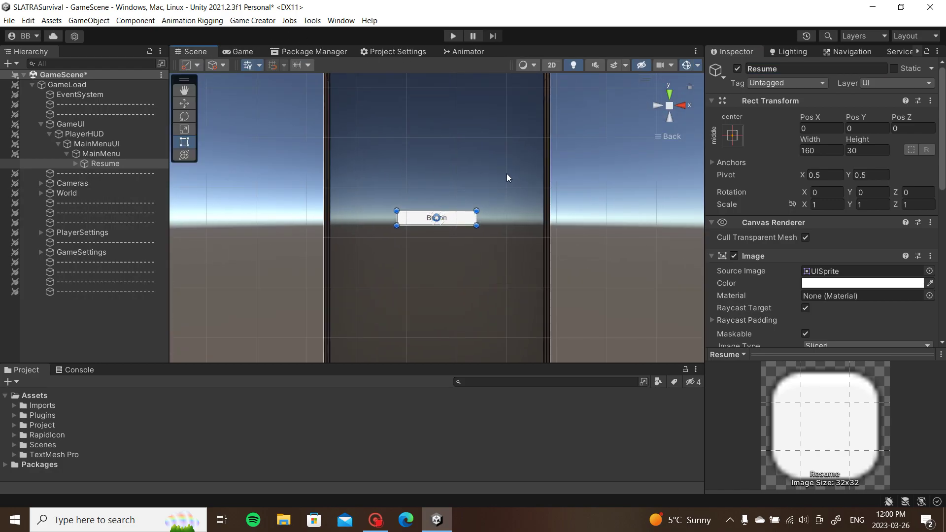
pyautogui.moveTo(477, 210); pyautogui.dragTo(541, 198)
pyautogui.moveTo(397, 229); pyautogui.dragTo(332, 238)
pyautogui.moveTo(463, 210); pyautogui.dragTo(466, 172)
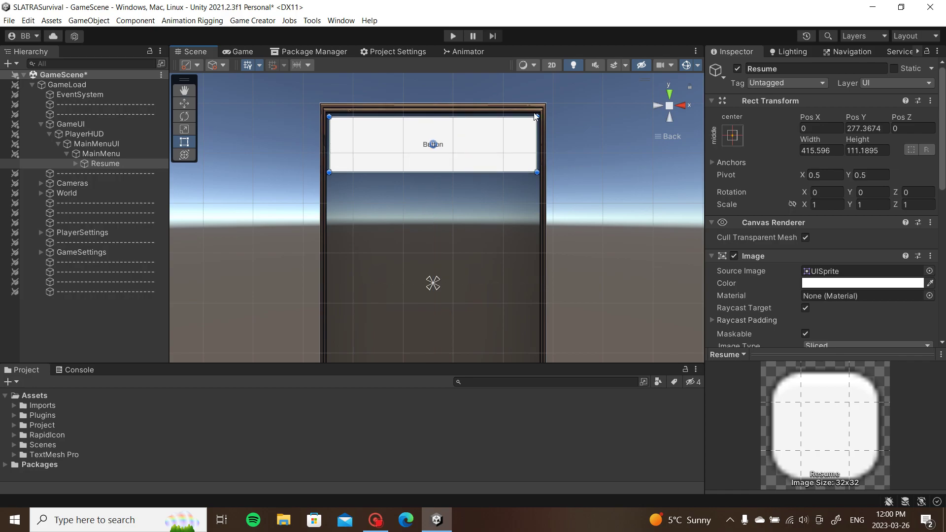
pyautogui.moveTo(537, 117); pyautogui.dragTo(499, 151)
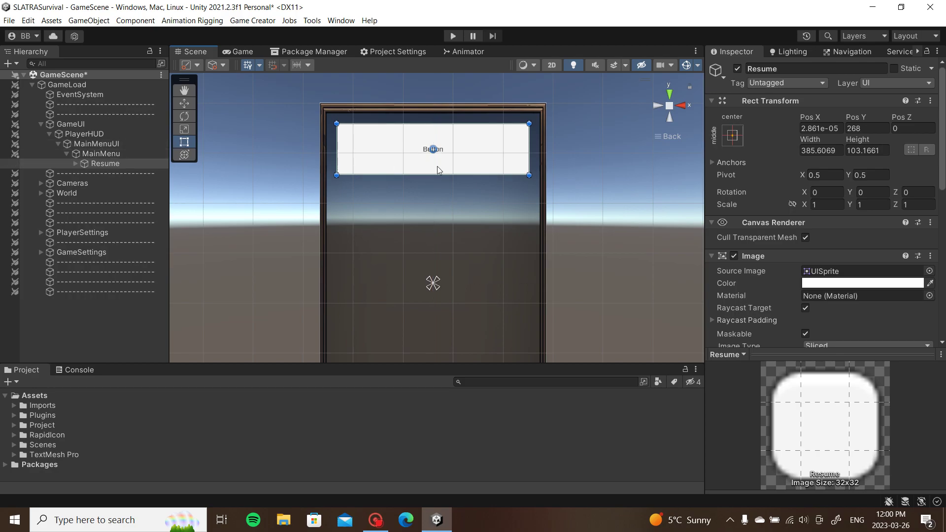
pyautogui.click(252, 50)
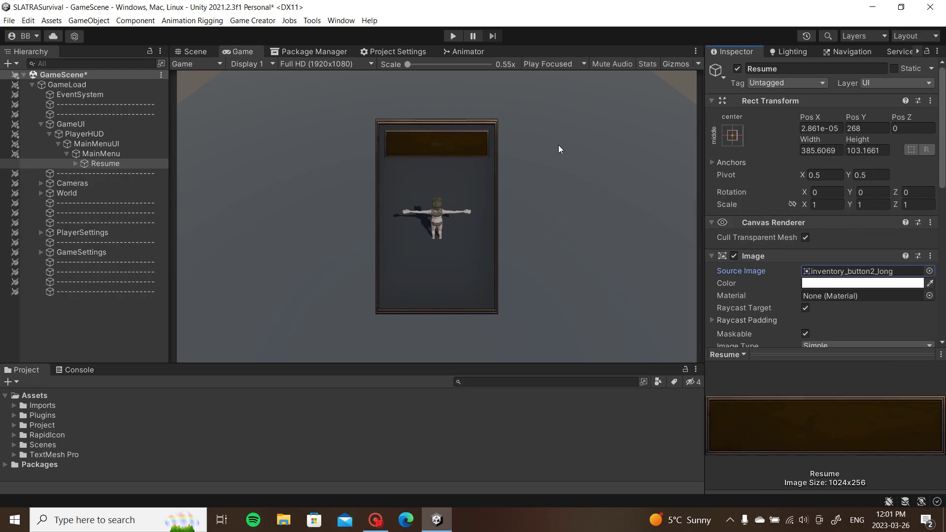
# Set the Resume button's Text (TMP) label colour to white.
pyautogui.click(74, 163)
pyautogui.click(103, 175)
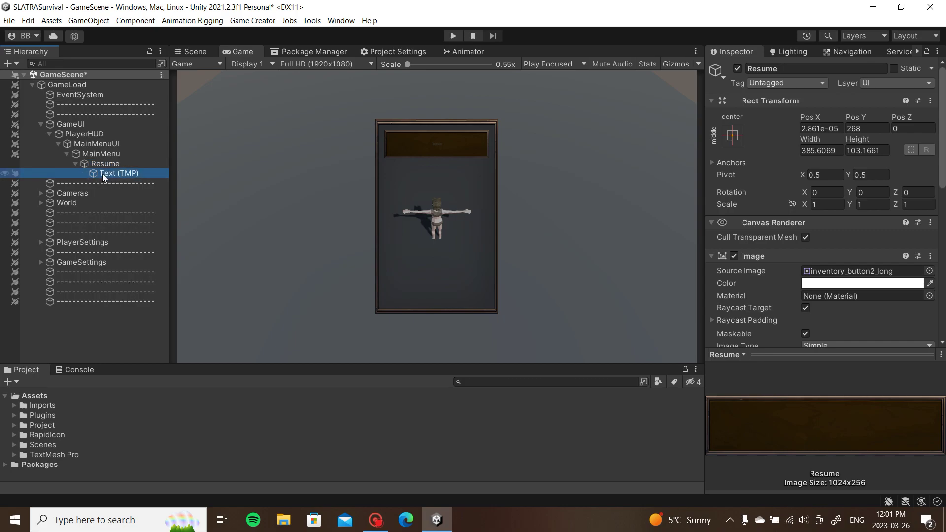
pyautogui.scroll(-3, 887, 247)
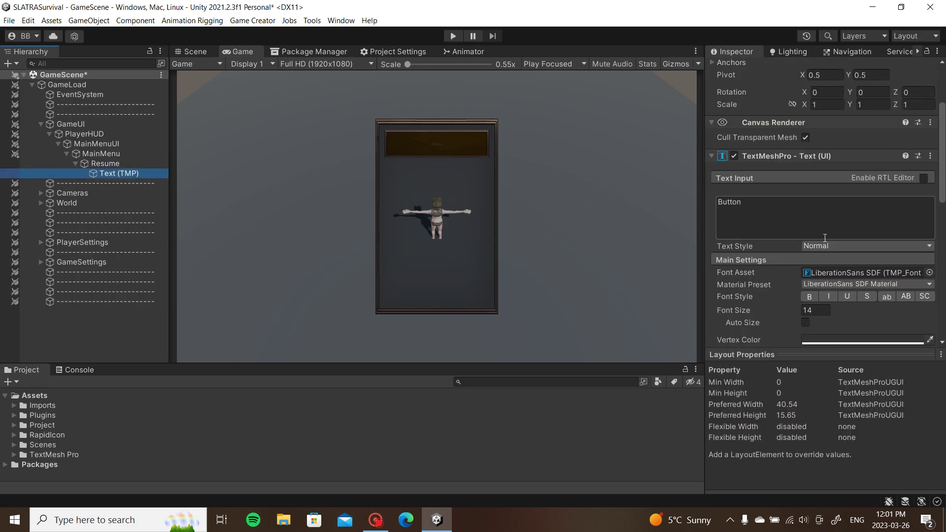
pyautogui.click(892, 339)
pyautogui.click(853, 287)
pyautogui.click(874, 207)
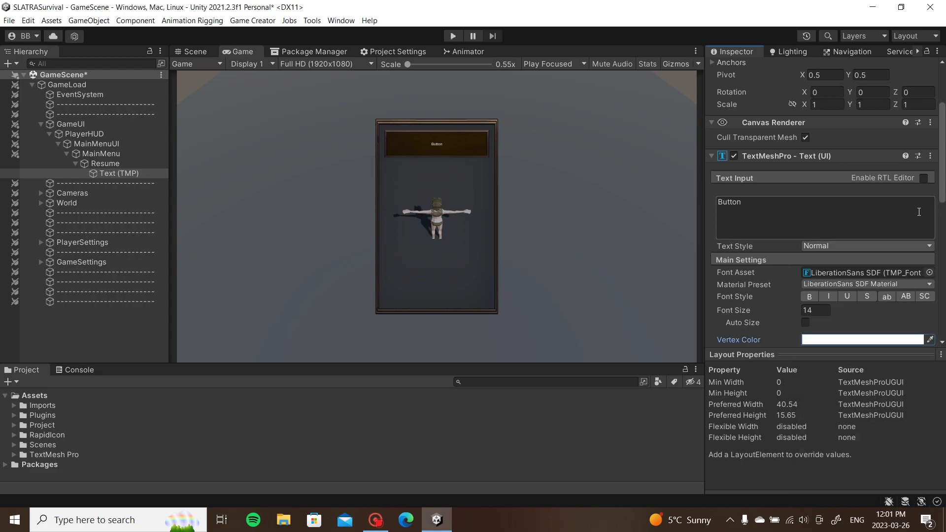
# Change the label text to Resume, using the Dungeon SDF font at size 109.8.
pyautogui.click(205, 52)
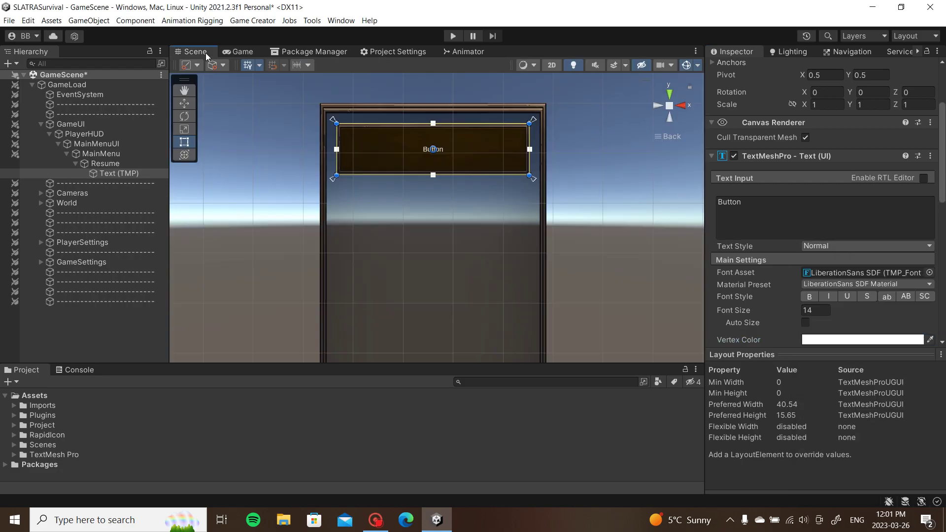
pyautogui.click(787, 204)
pyautogui.write('Resume')
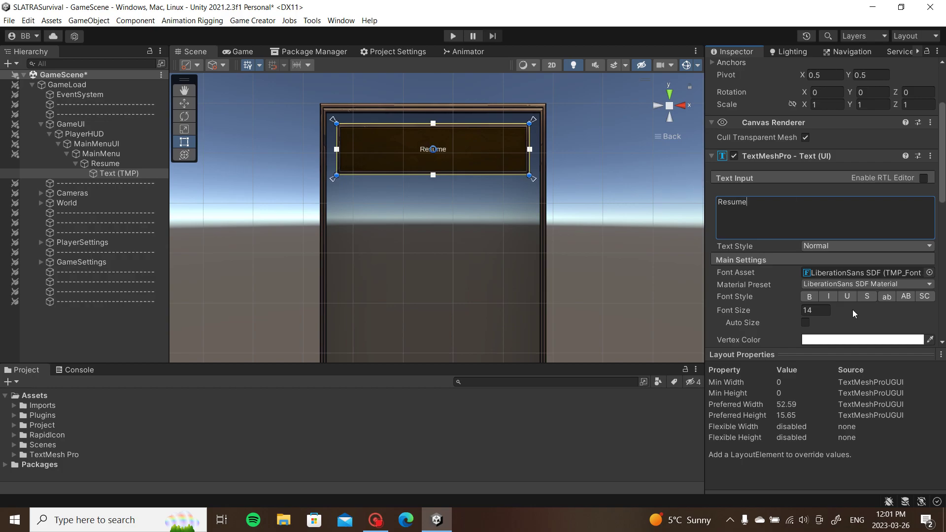
pyautogui.moveTo(733, 310); pyautogui.dragTo(773, 268)
pyautogui.click(929, 272)
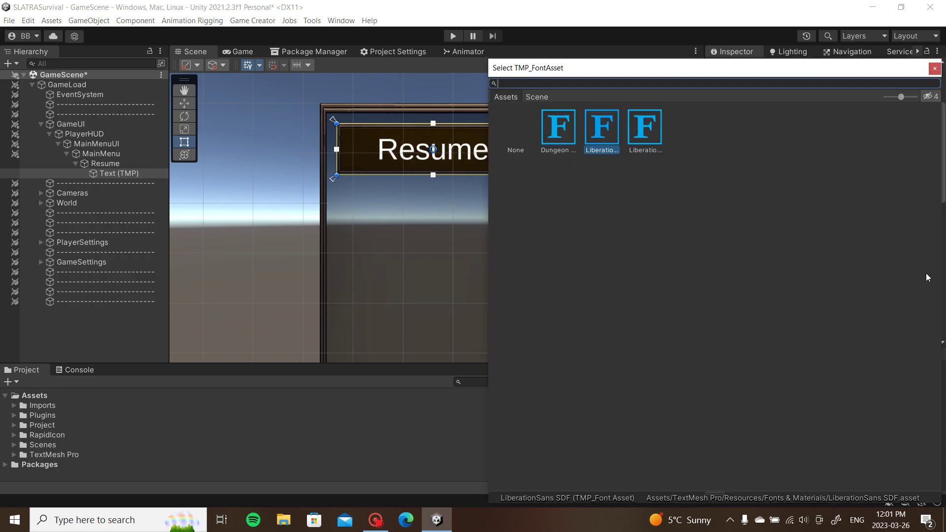
pyautogui.doubleClick(552, 129)
pyautogui.click(101, 174)
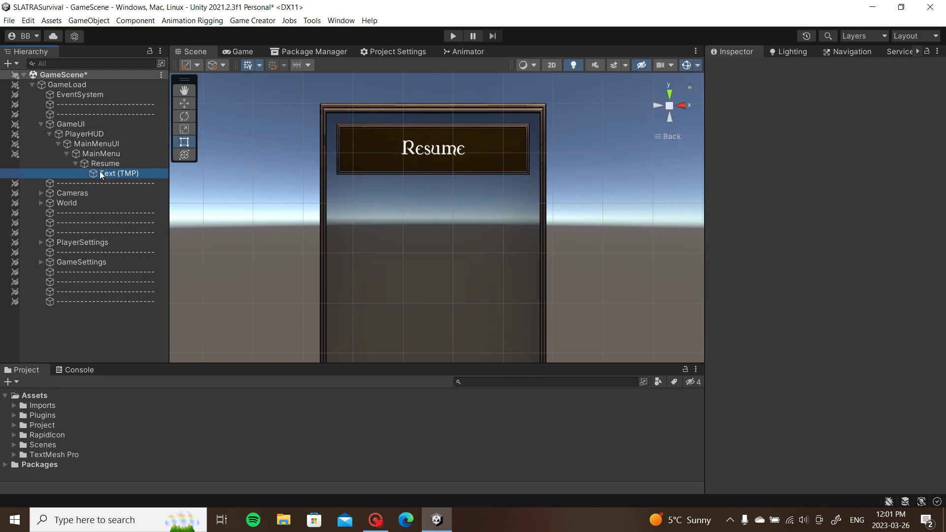
pyautogui.scroll(-3, 805, 268)
pyautogui.moveTo(801, 274); pyautogui.dragTo(143, 303)
# Preview the styled menu in the game view, then select the Resume button object.
pyautogui.click(243, 51)
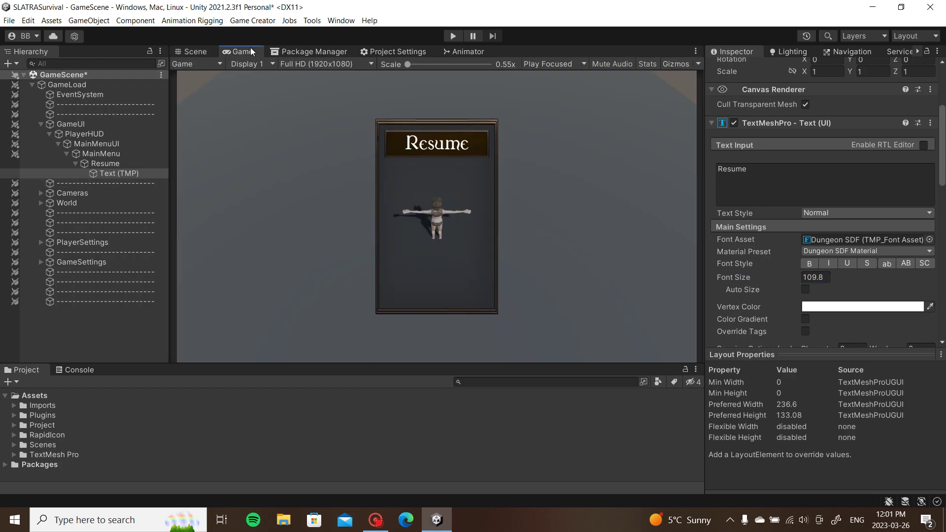
pyautogui.click(197, 51)
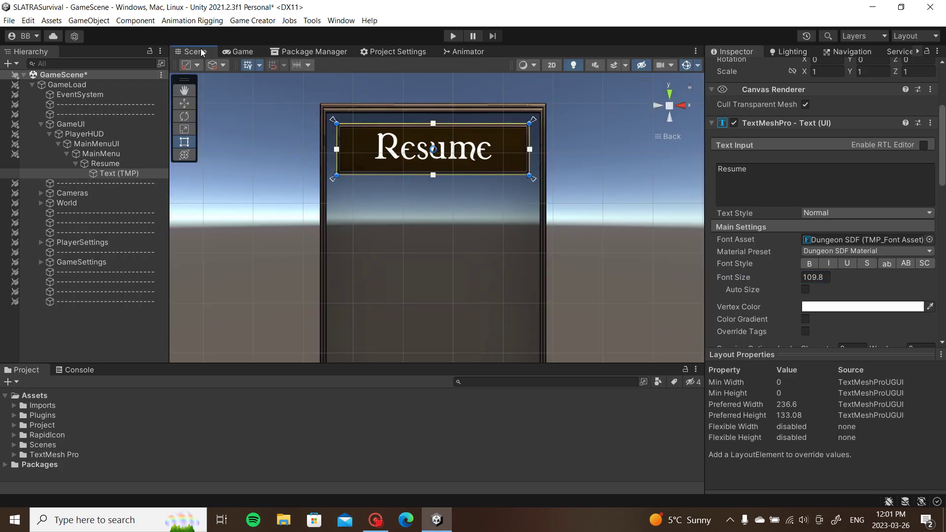
pyautogui.click(214, 167)
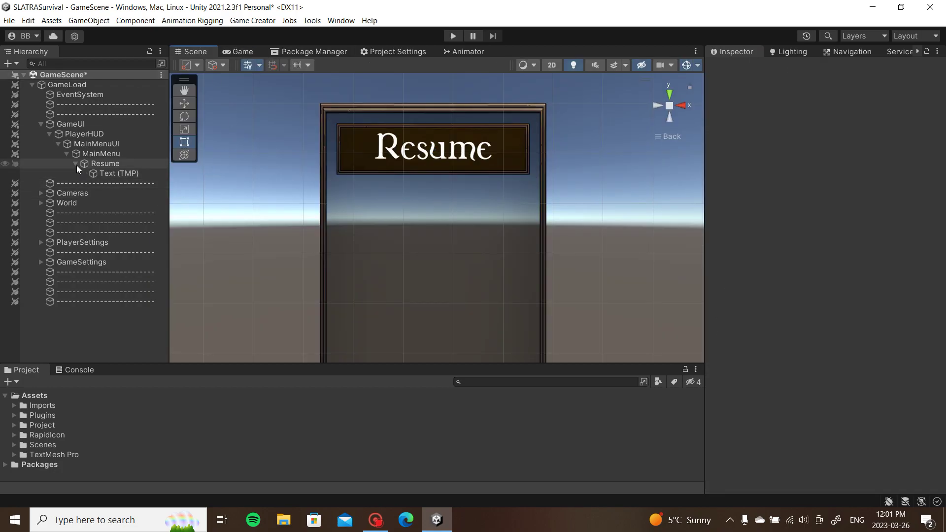
pyautogui.click(75, 164)
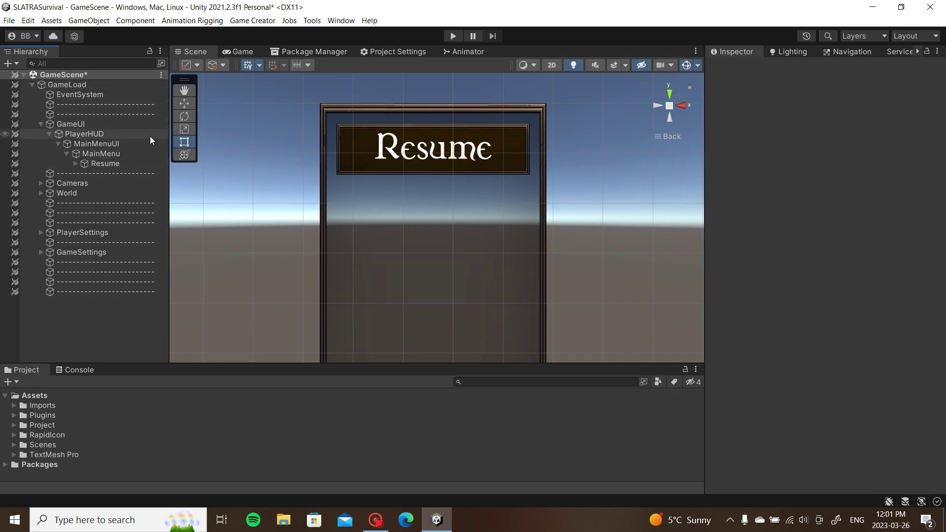
pyautogui.click(115, 163)
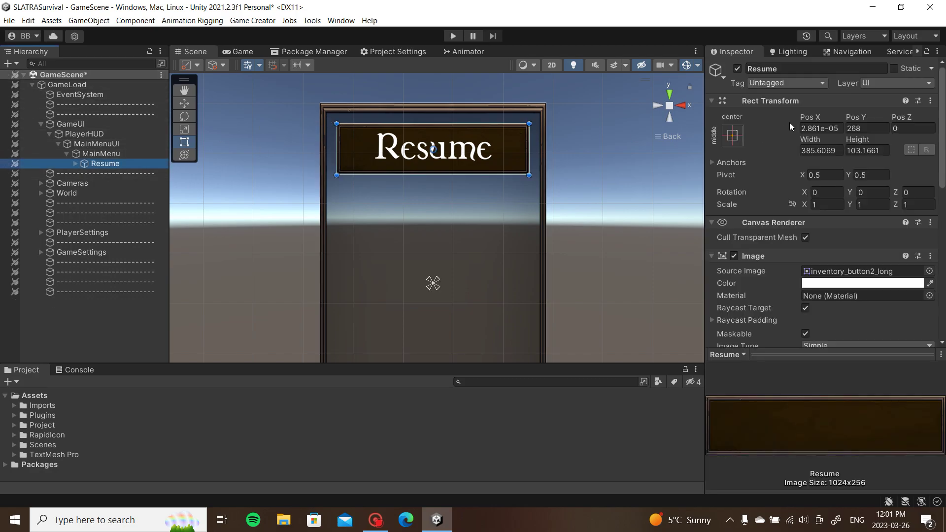
# Rename the Resume button to ButtonResume.
pyautogui.click(765, 69)
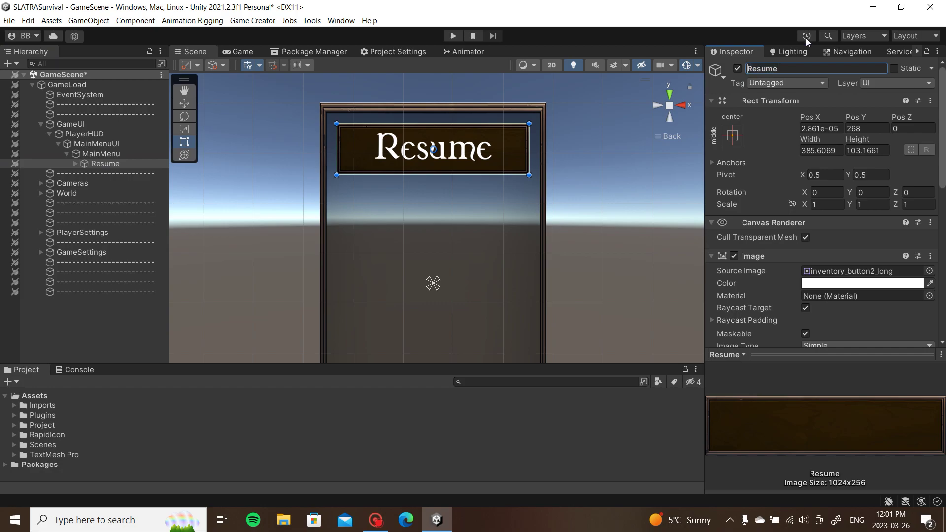
pyautogui.press('Home')
pyautogui.write('Button')
pyautogui.press('Return')
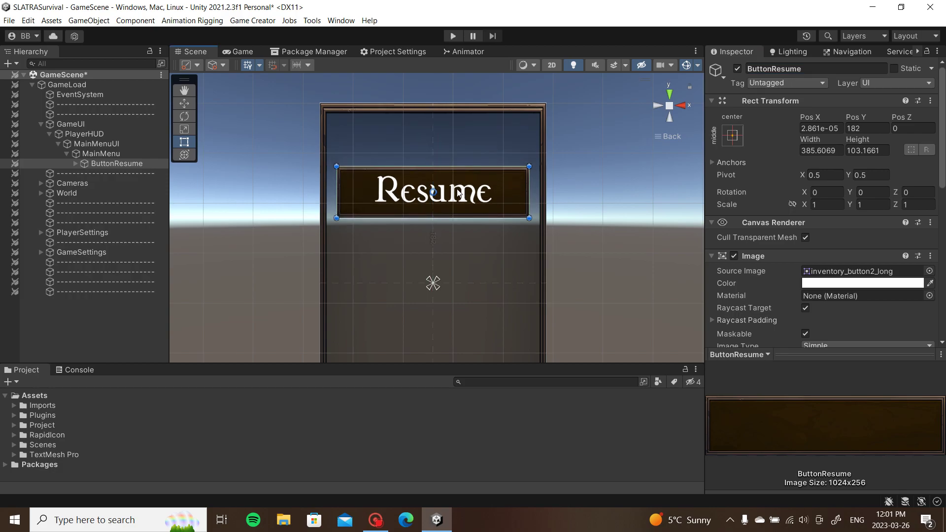
# Duplicate ButtonResume, move the copy below it, and rename it ButtonSave.
pyautogui.hotkey('ctrl', 'd')
pyautogui.moveTo(459, 163); pyautogui.dragTo(458, 230)
pyautogui.click(765, 72)
pyautogui.keyDown('shift'); pyautogui.click(773, 70); pyautogui.keyUp('shift')
pyautogui.write('Save')
pyautogui.press('Return')
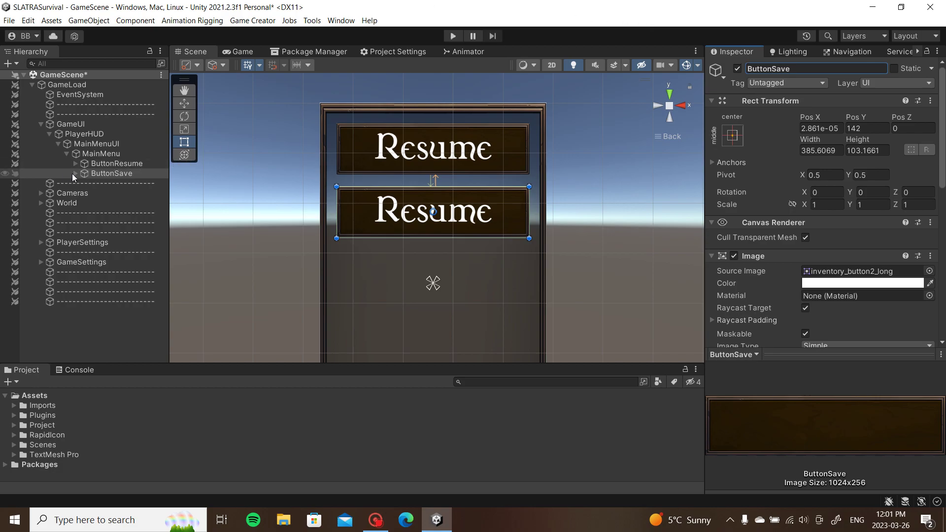
# Change ButtonSave's label text to Save Game with font size 92.2.
pyautogui.click(74, 174)
pyautogui.click(102, 184)
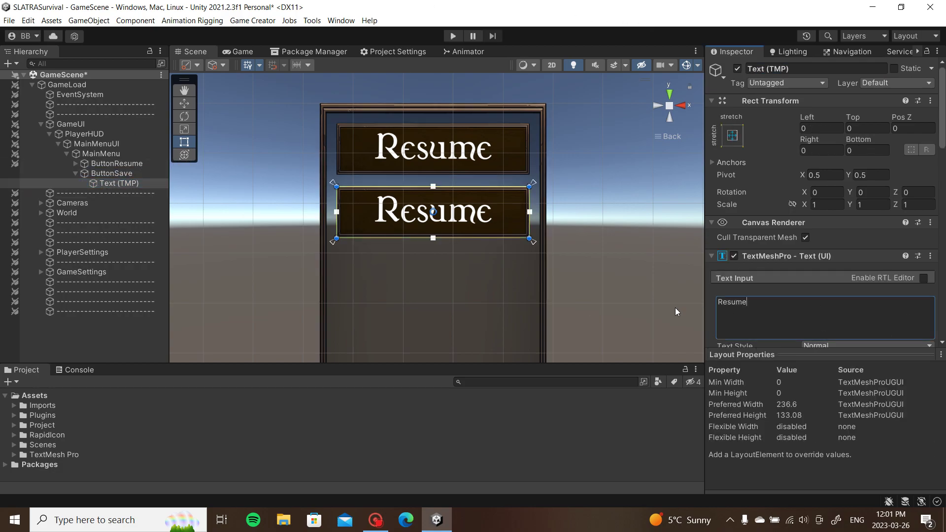
pyautogui.hotkey('ctrl', 'a')
pyautogui.write('Save ')
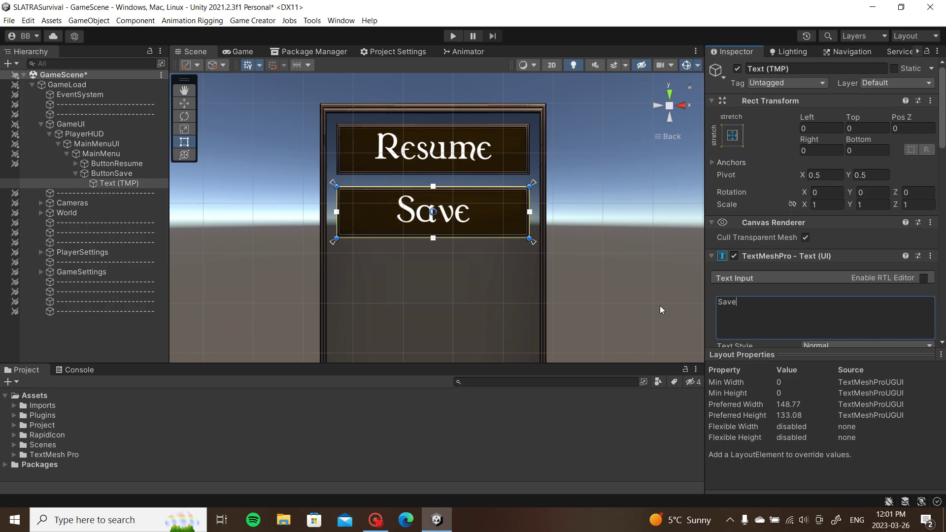
pyautogui.write('Game')
pyautogui.scroll(-3, 790, 245)
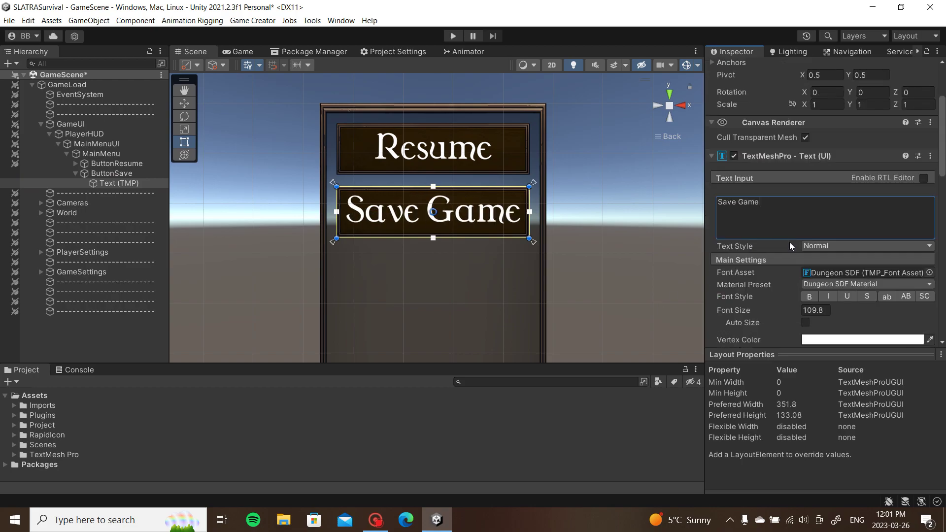
pyautogui.scroll(-1, 790, 271)
pyautogui.moveTo(797, 277); pyautogui.dragTo(758, 282)
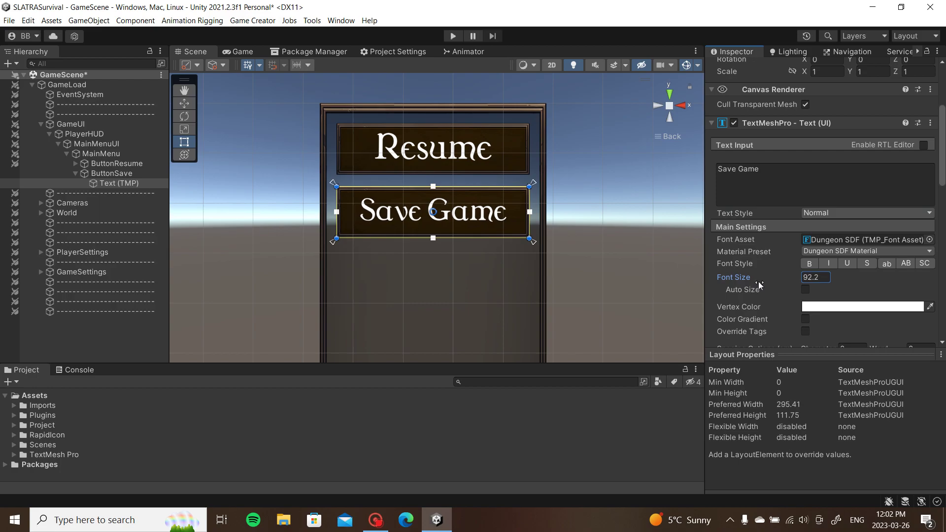
# Duplicate ButtonSave to create ButtonSave (1).
pyautogui.click(75, 164)
pyautogui.click(113, 183)
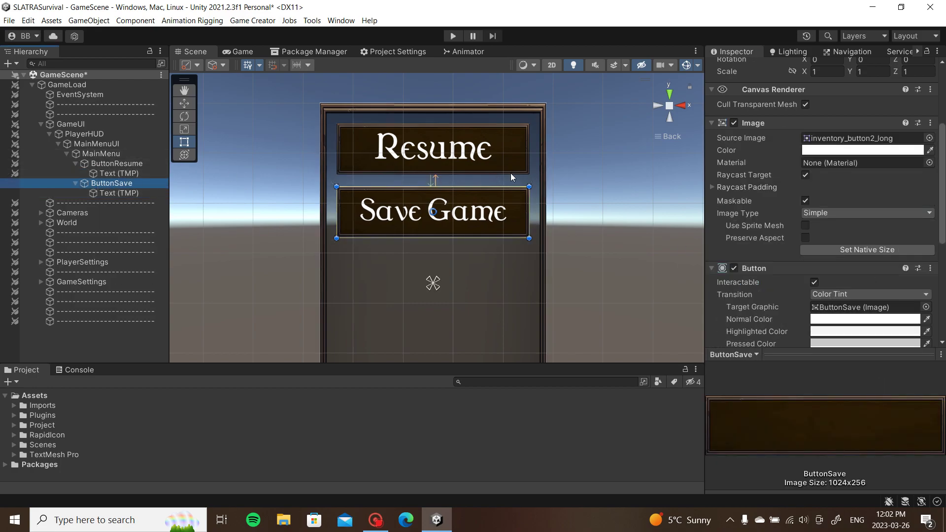
pyautogui.hotkey('ctrl', 'd')
# Move the copied button below Save Game and rename it ButtonCheat.
pyautogui.scroll(-1, 500, 192)
pyautogui.moveTo(501, 193); pyautogui.dragTo(525, 138, button='middle')
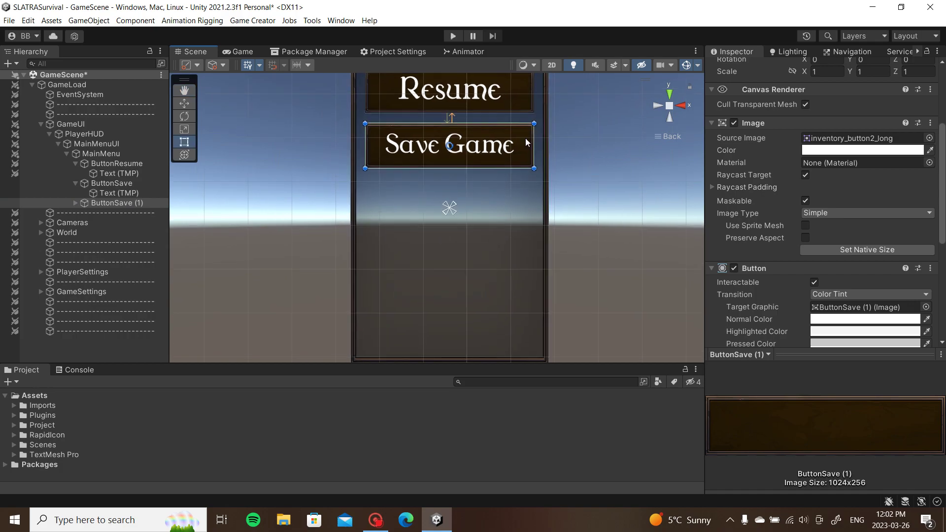
pyautogui.moveTo(499, 153); pyautogui.dragTo(501, 209)
pyautogui.scroll(-1, 502, 209)
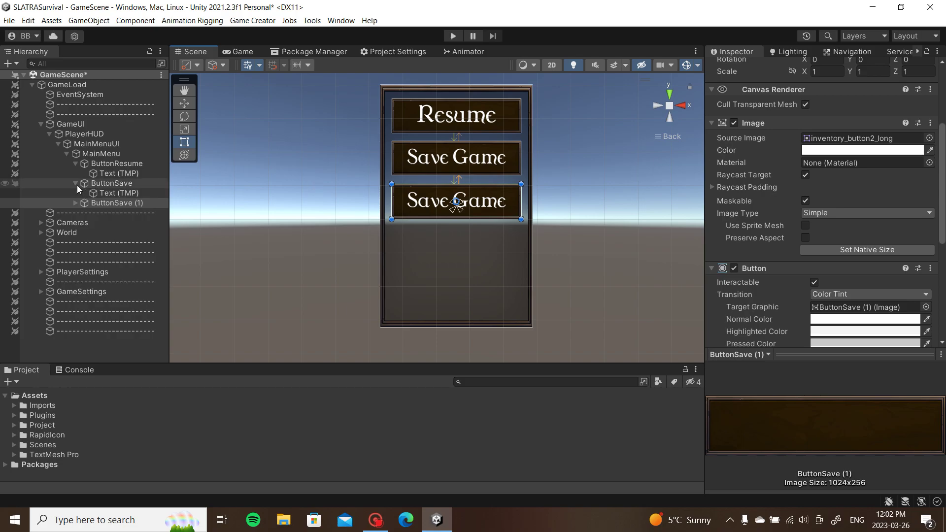
pyautogui.scroll(5, 781, 141)
pyautogui.click(776, 70)
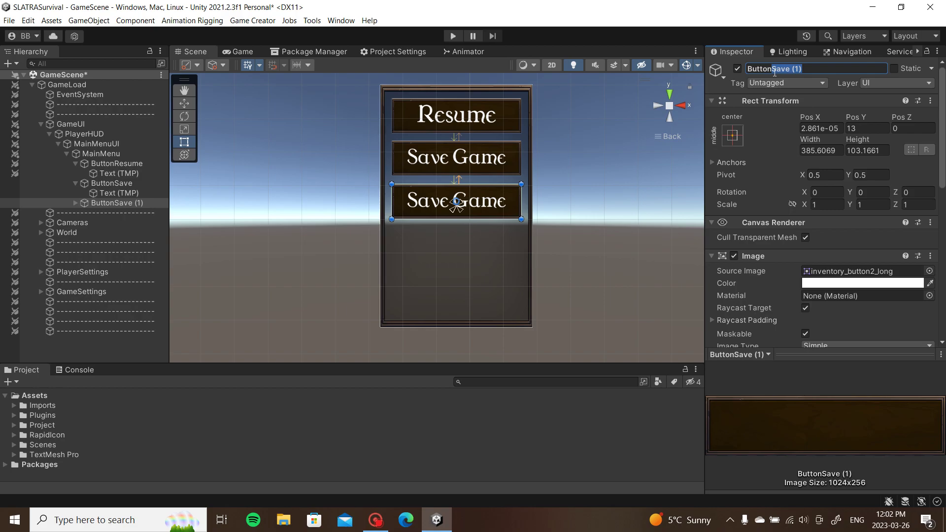
pyautogui.write('Ch')
pyautogui.press('Return')
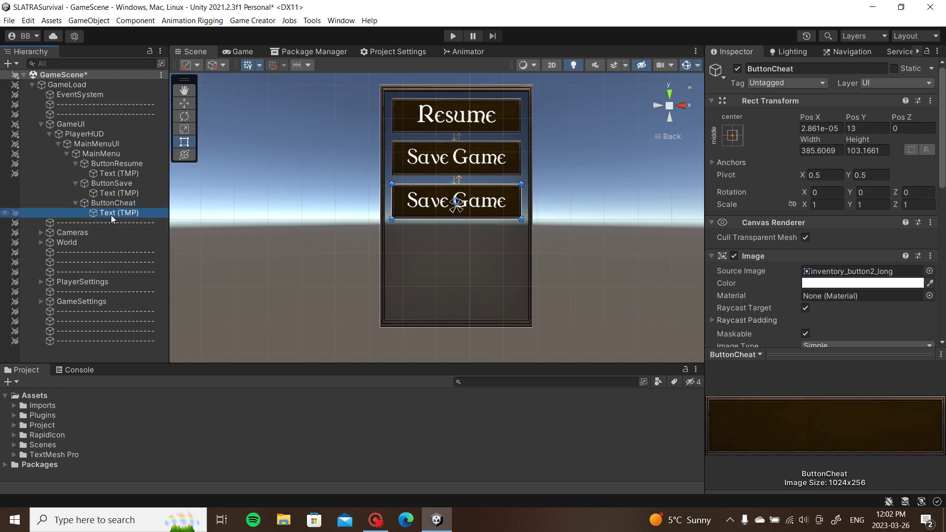
# Change ButtonCheat's label text to Cheat Menu.
pyautogui.click(75, 203)
pyautogui.click(119, 213)
pyautogui.tripleClick(736, 302)
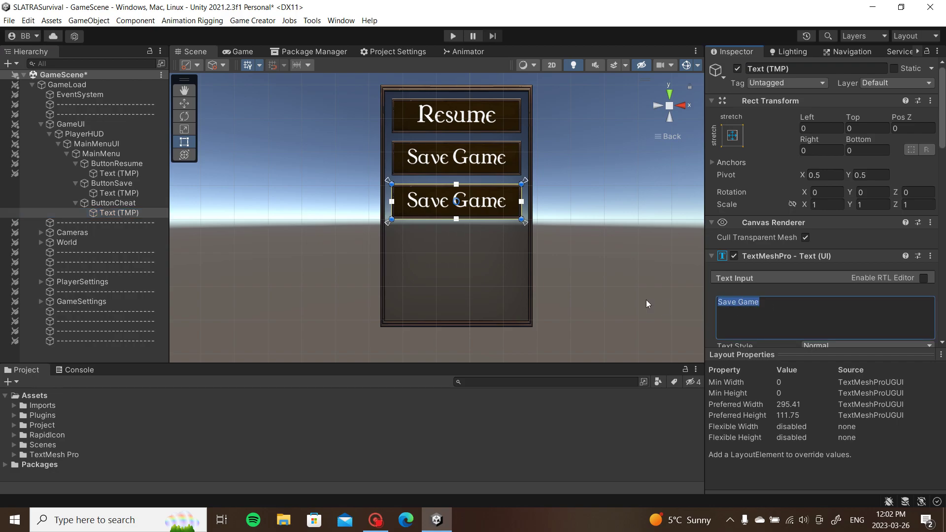
pyautogui.write('Cheat Menu')
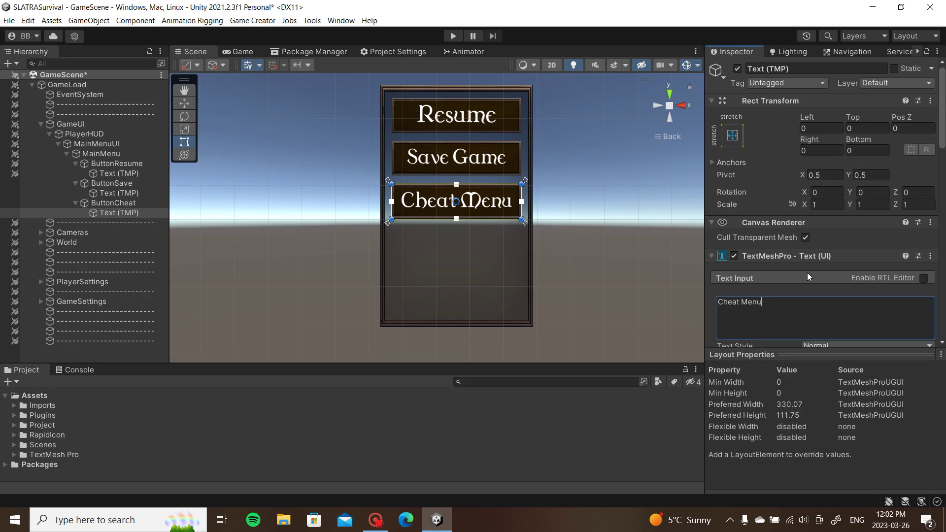
pyautogui.scroll(-5, 803, 296)
pyautogui.click(106, 202)
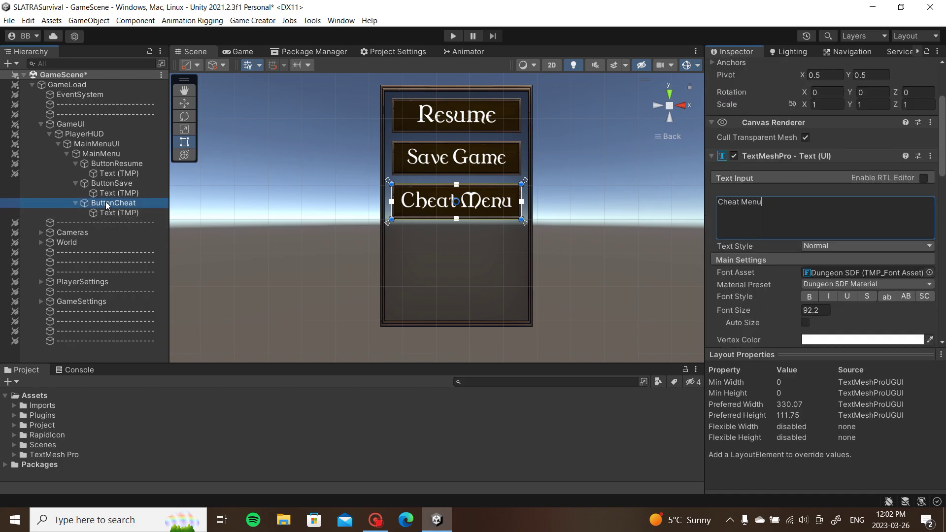
# Duplicate ButtonCheat into ButtonOptions below Cheat Menu, labelled Options.
pyautogui.hotkey('ctrl', 'd')
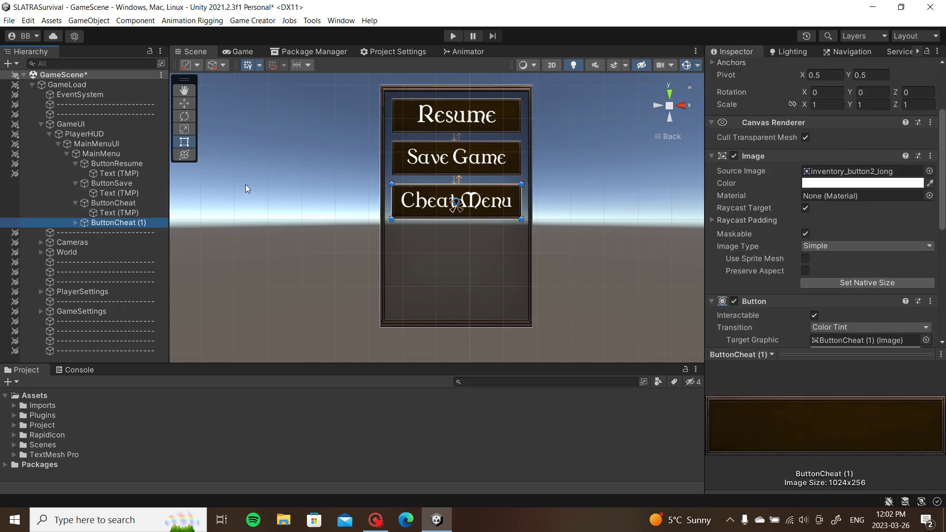
pyautogui.moveTo(484, 202); pyautogui.dragTo(486, 247)
pyautogui.click(75, 222)
pyautogui.scroll(3, 779, 132)
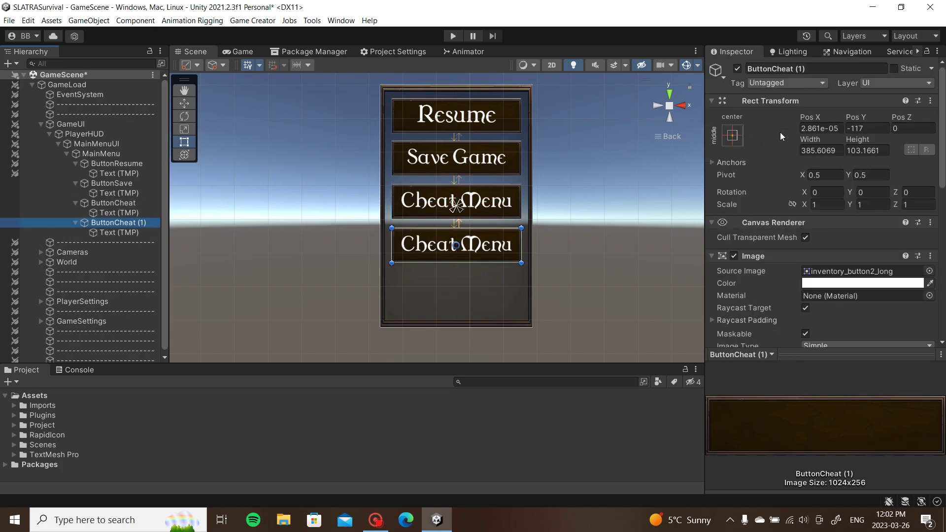
pyautogui.moveTo(803, 69); pyautogui.dragTo(774, 72)
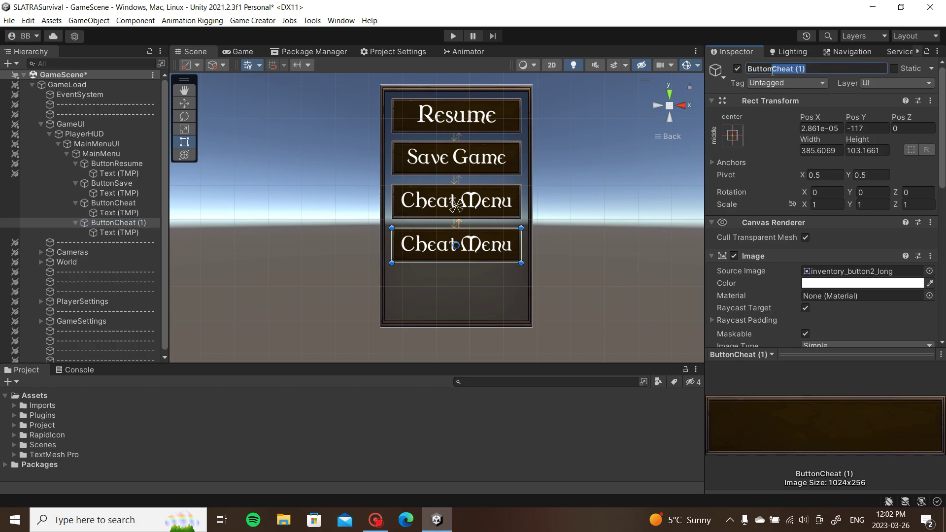
pyautogui.write('P')
pyautogui.write('ptions')
pyautogui.press('Return')
pyautogui.click(121, 233)
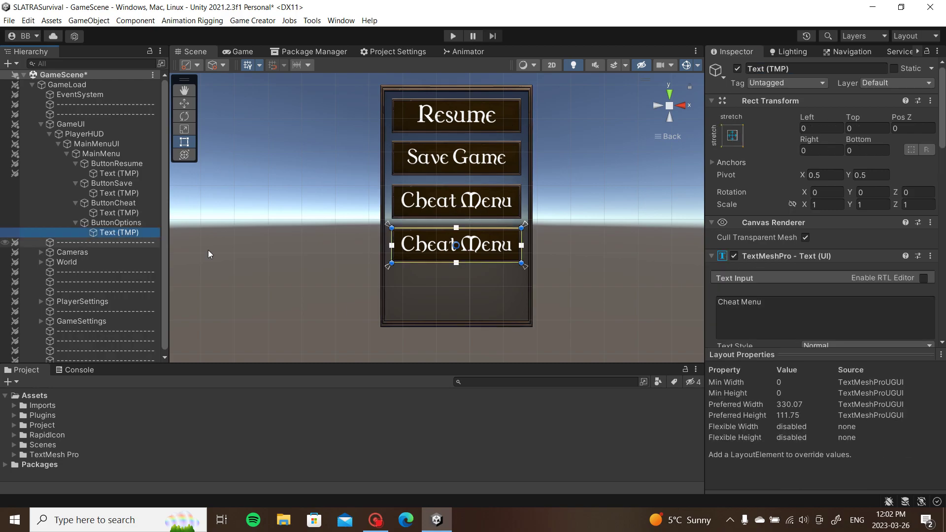
pyautogui.click(739, 303)
pyautogui.write('Op')
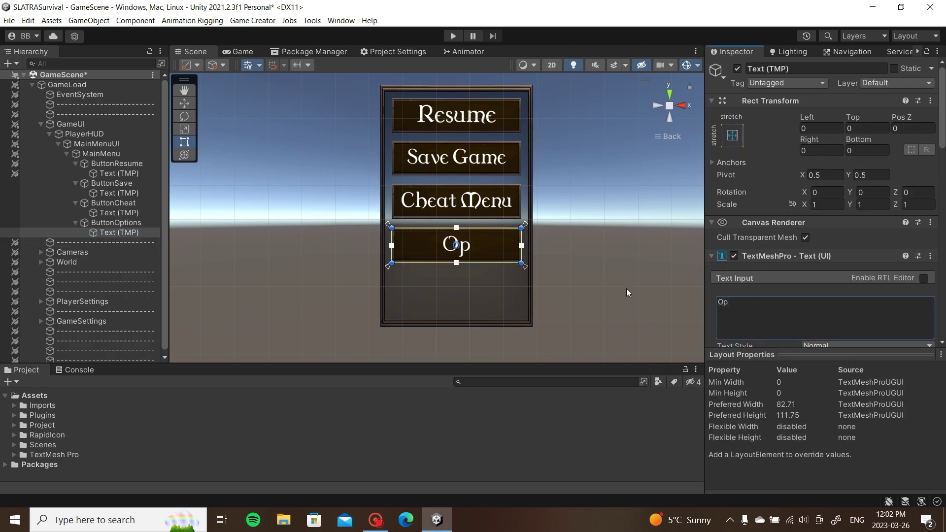
pyautogui.write('tions')
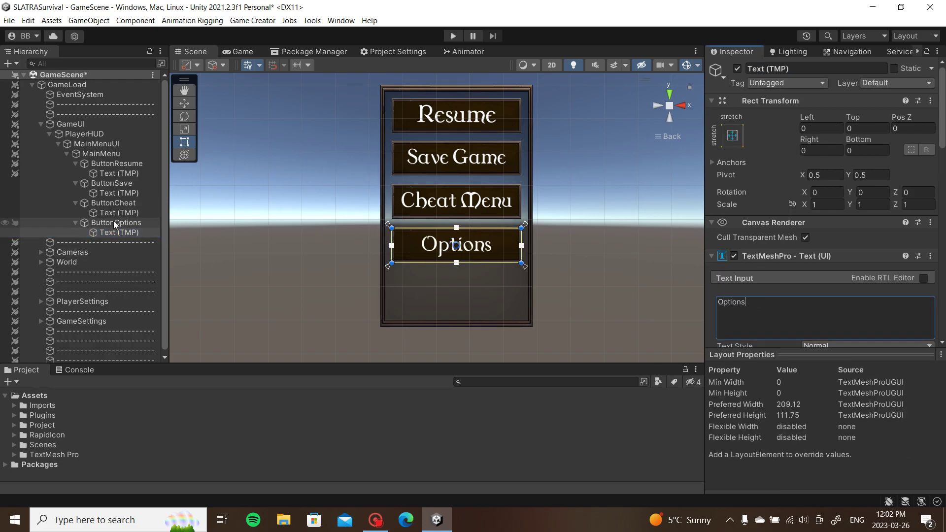
# Duplicate ButtonOptions, place the copy below Options, and name it ButtonExit.
pyautogui.click(115, 224)
pyautogui.hotkey('ctrl', 'd')
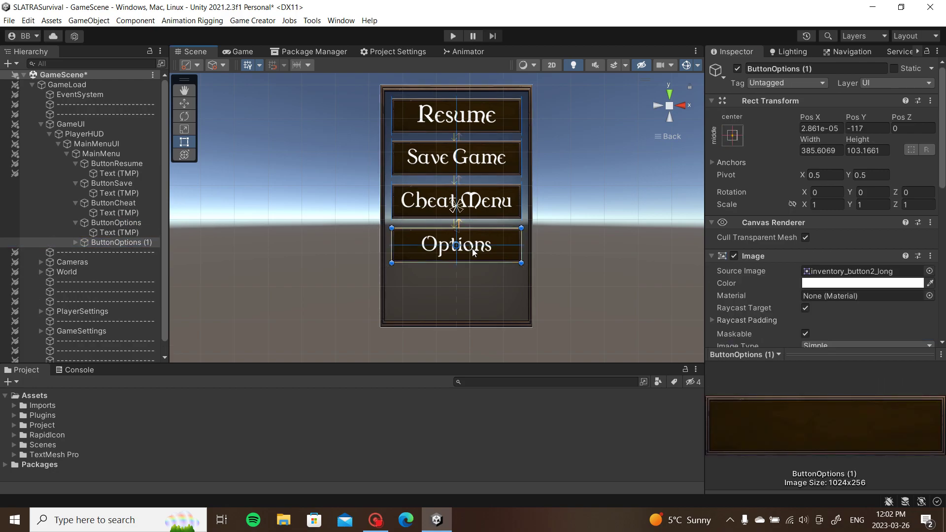
pyautogui.moveTo(472, 251); pyautogui.dragTo(472, 295)
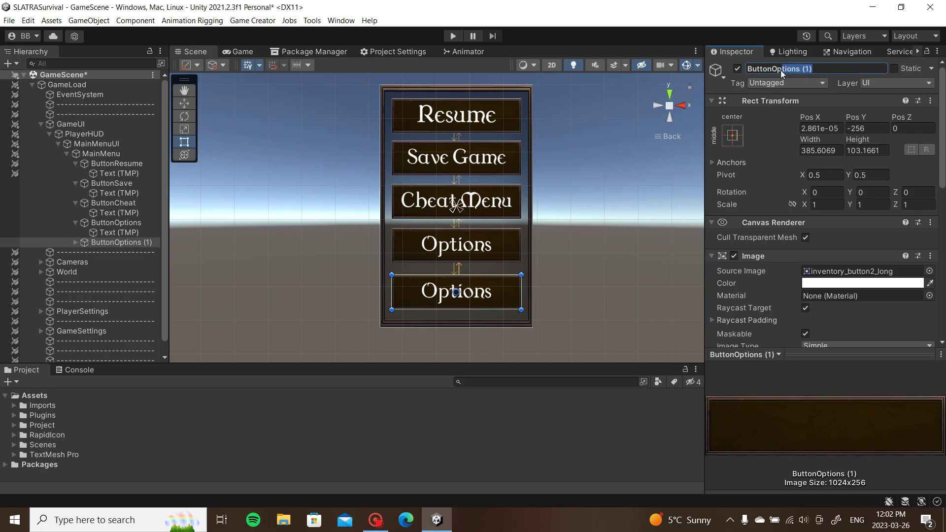
pyautogui.write('Exit')
pyautogui.press('Return')
# Set ButtonExit's label text to Exit to Menu.
pyautogui.click(76, 242)
pyautogui.click(75, 242)
pyautogui.click(105, 252)
pyautogui.click(762, 301)
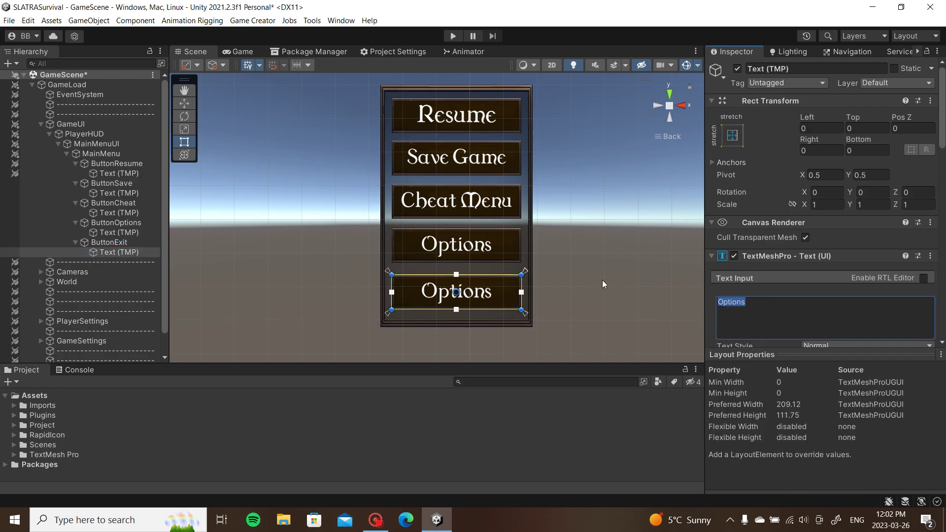
pyautogui.write('Exit')
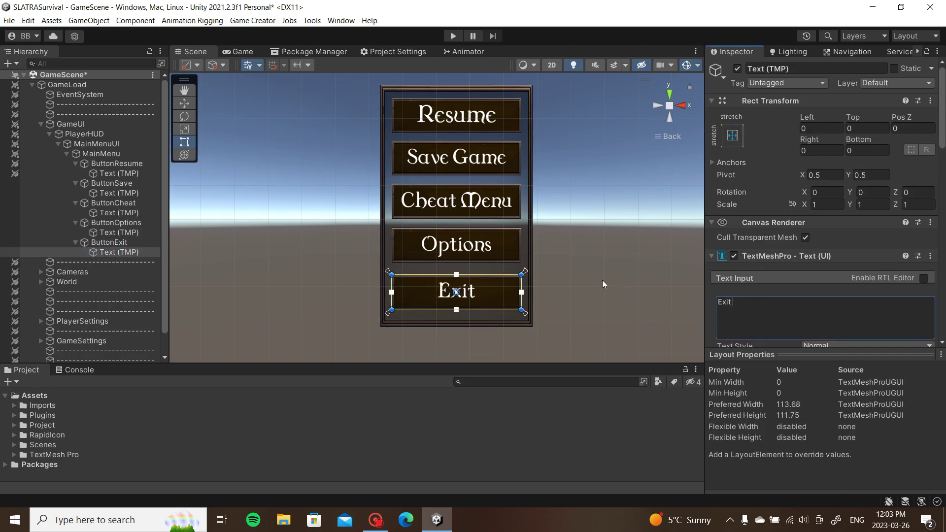
pyautogui.write(' Ga')
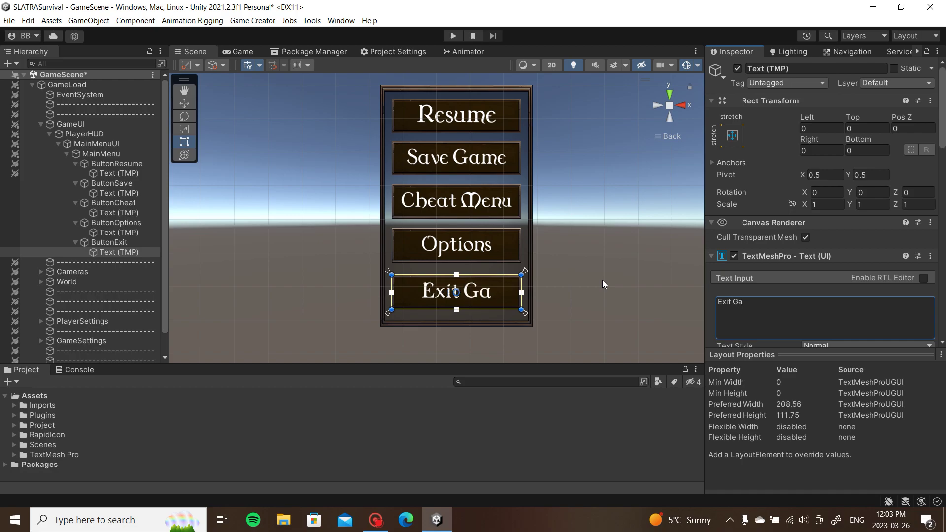
pyautogui.press('BackSpace')
pyautogui.press('BackSpace')
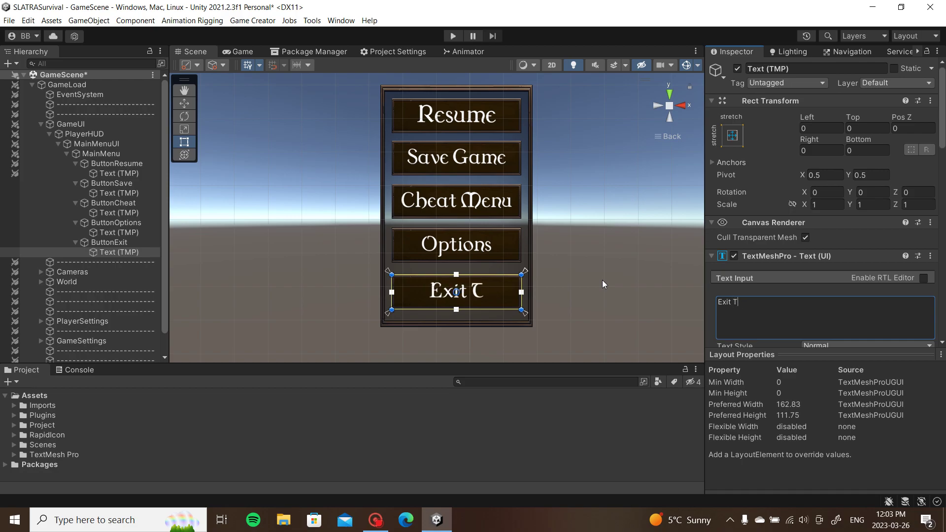
pyautogui.write('to Menu')
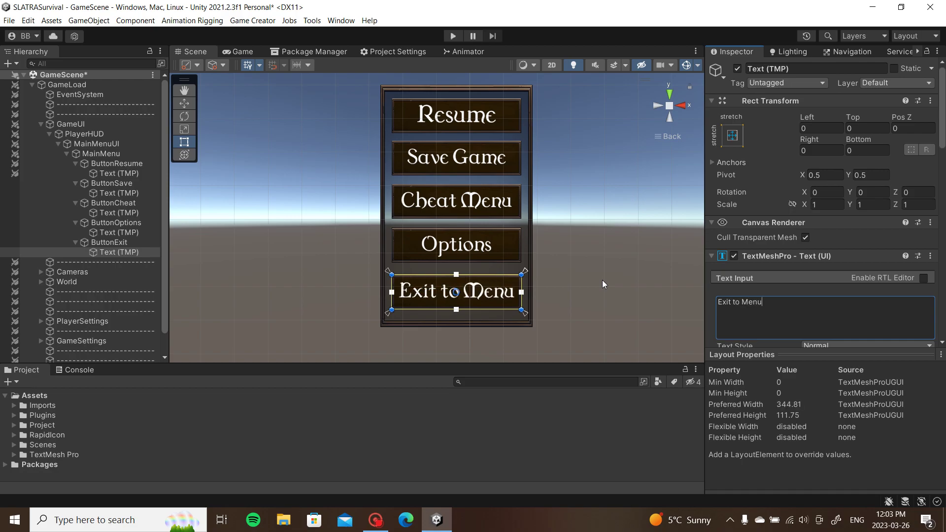
pyautogui.hotkey('ctrl', 'a')
pyautogui.write('Main Menu')
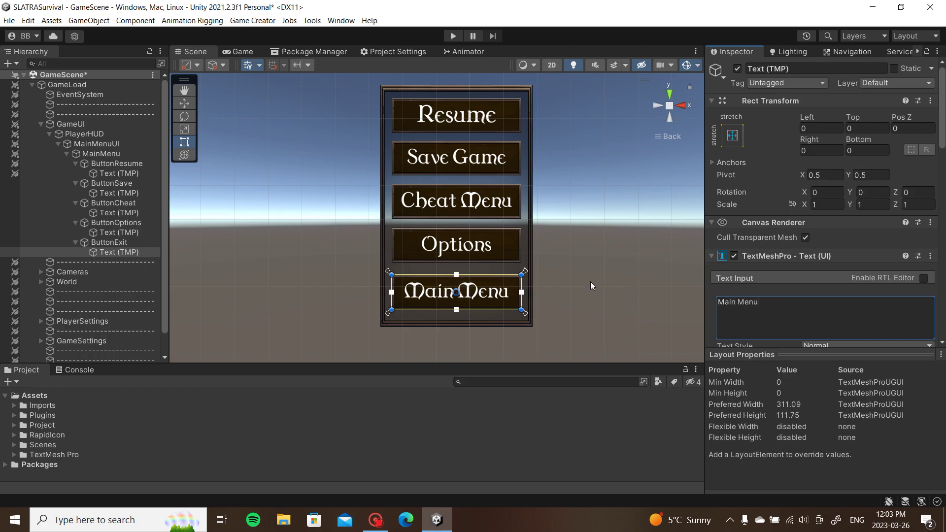
pyautogui.hotkey('ctrl', 'a')
pyautogui.write('Exit to Menu')
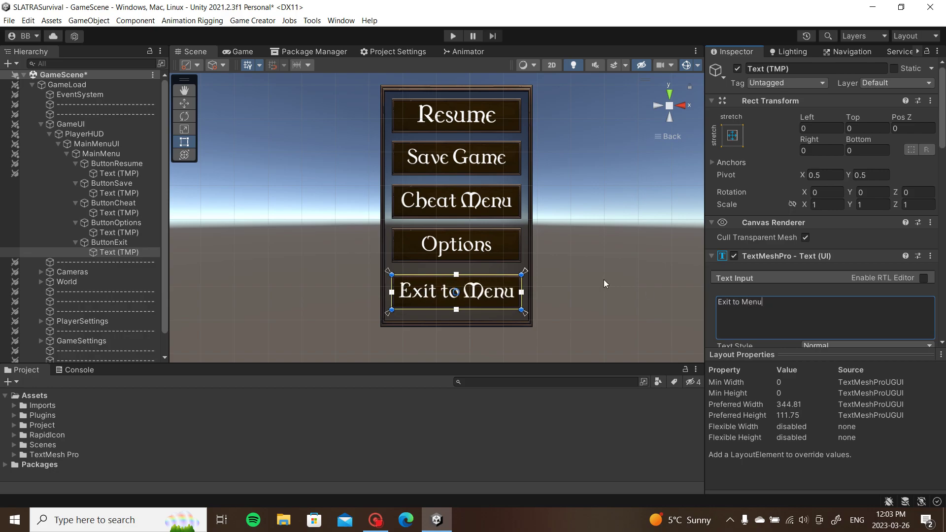
# Reduce the Exit to Menu label's font size so it fits the button.
pyautogui.scroll(-3, 772, 245)
pyautogui.scroll(-3, 807, 303)
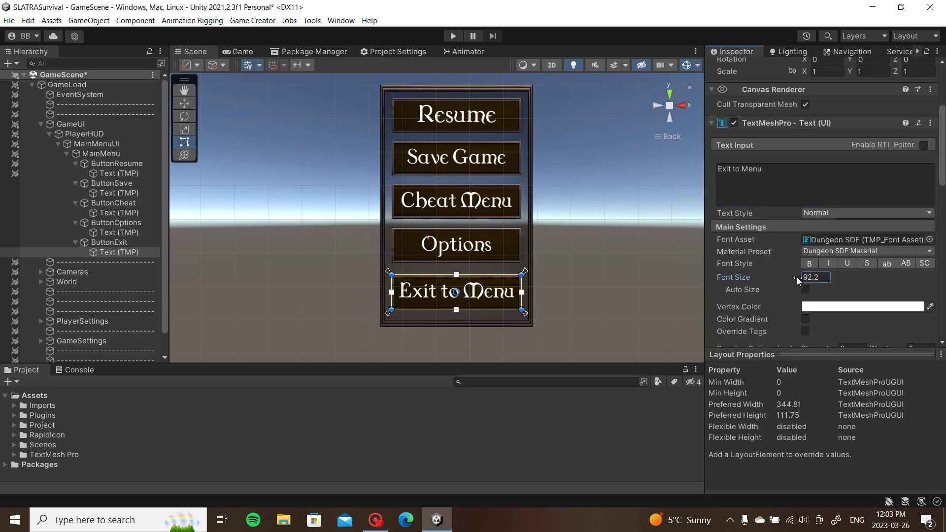
pyautogui.moveTo(800, 277); pyautogui.dragTo(791, 280)
pyautogui.click(648, 272)
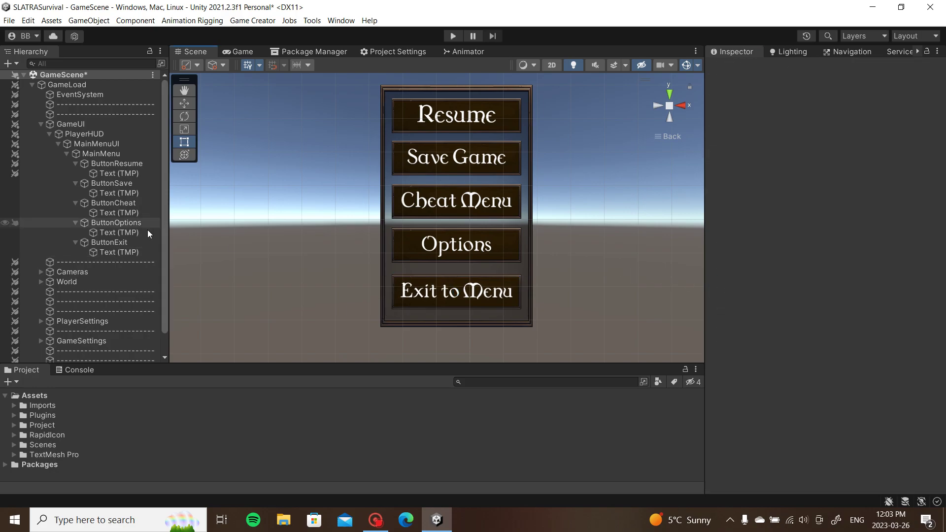
# Move the Exit to Menu, Options and Cheat Menu buttons down with the Move tool.
pyautogui.click(113, 242)
pyautogui.scroll(3, 488, 271)
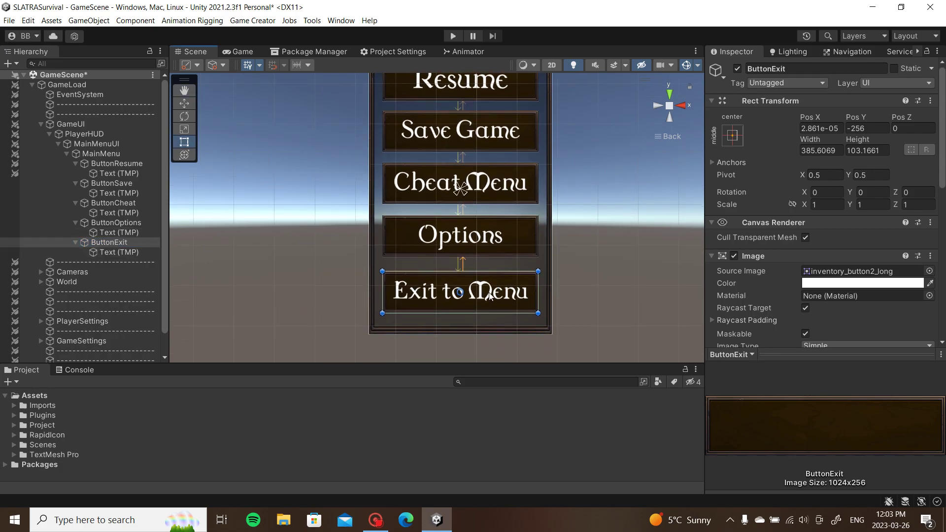
pyautogui.press('w')
pyautogui.moveTo(460, 254); pyautogui.dragTo(461, 258)
pyautogui.click(147, 224)
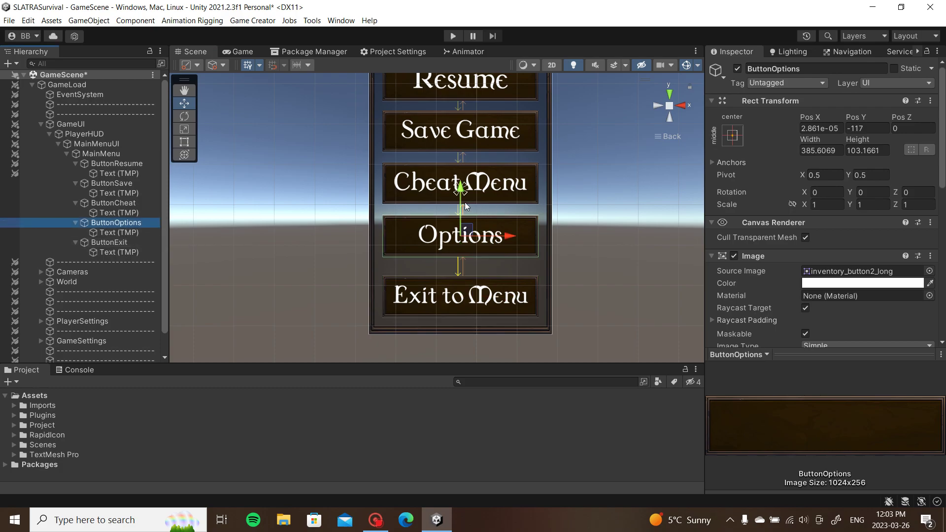
pyautogui.moveTo(461, 206); pyautogui.dragTo(462, 210)
pyautogui.click(148, 203)
pyautogui.moveTo(461, 147); pyautogui.dragTo(463, 150)
pyautogui.keyDown('ctrl'); pyautogui.click(119, 223); pyautogui.keyUp('ctrl')
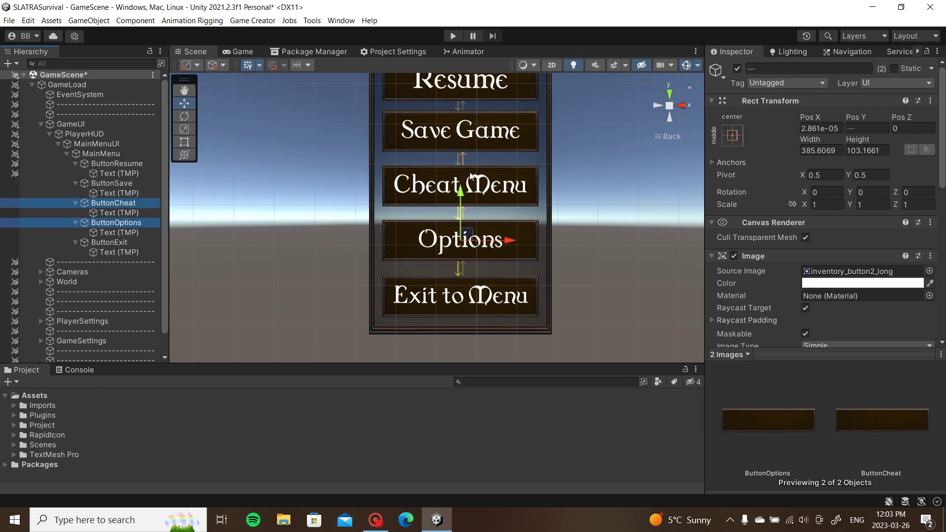
pyautogui.moveTo(463, 211); pyautogui.dragTo(464, 213)
# Nudge Cheat Menu, Save Game and Resume down, putting Cheat Menu at Y -1 and Save Game at 142.
pyautogui.click(113, 203)
pyautogui.moveTo(458, 153); pyautogui.dragTo(458, 154)
pyautogui.moveTo(235, 147); pyautogui.dragTo(238, 213, button='middle')
pyautogui.click(126, 182)
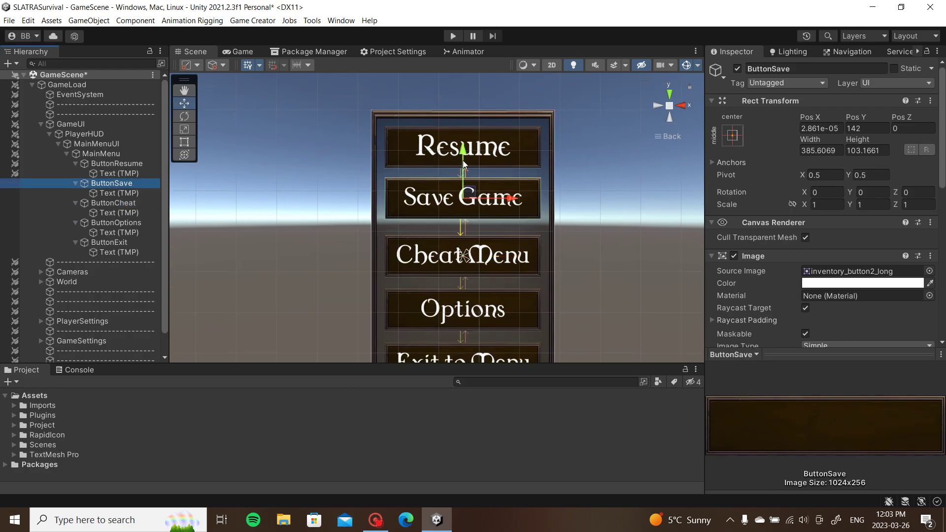
pyautogui.moveTo(463, 160); pyautogui.dragTo(463, 165)
pyautogui.click(135, 164)
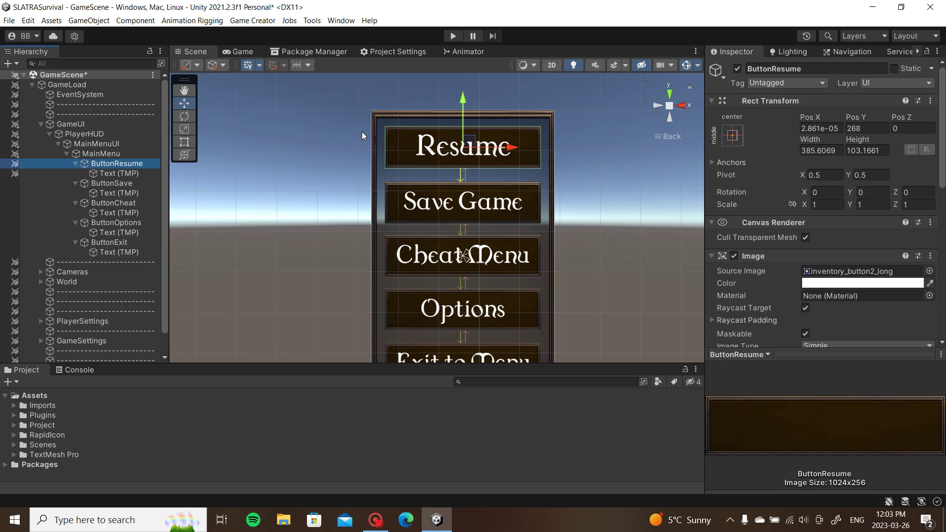
pyautogui.moveTo(463, 117); pyautogui.dragTo(462, 118)
pyautogui.click(629, 161)
pyautogui.scroll(-4, 628, 161)
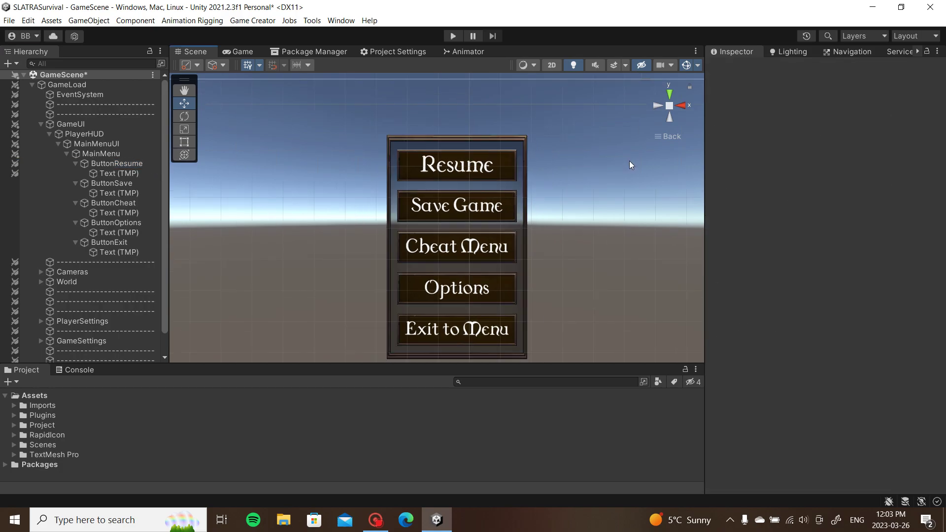
# Switch to the Game view and rename MainMenu to PauseMenu and MainMenuUI to PauseMenuUI.
pyautogui.click(243, 51)
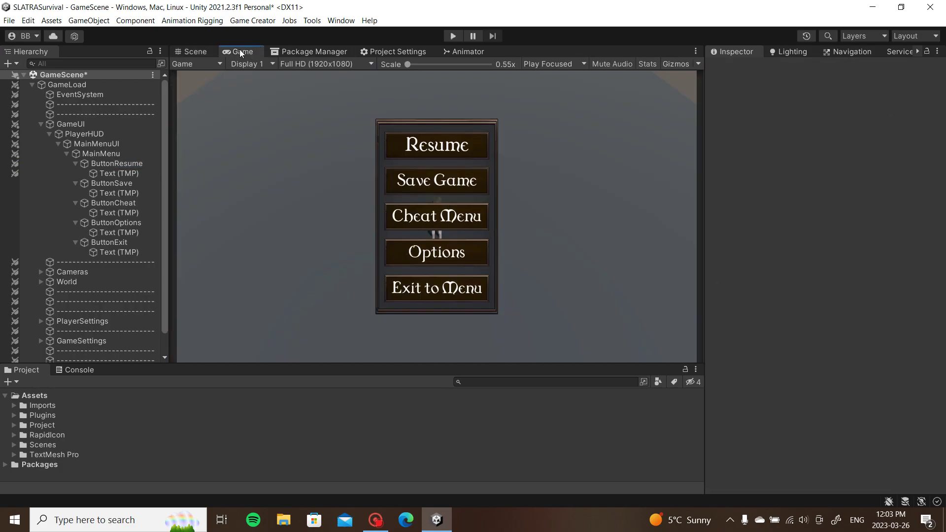
pyautogui.click(94, 154)
pyautogui.click(66, 154)
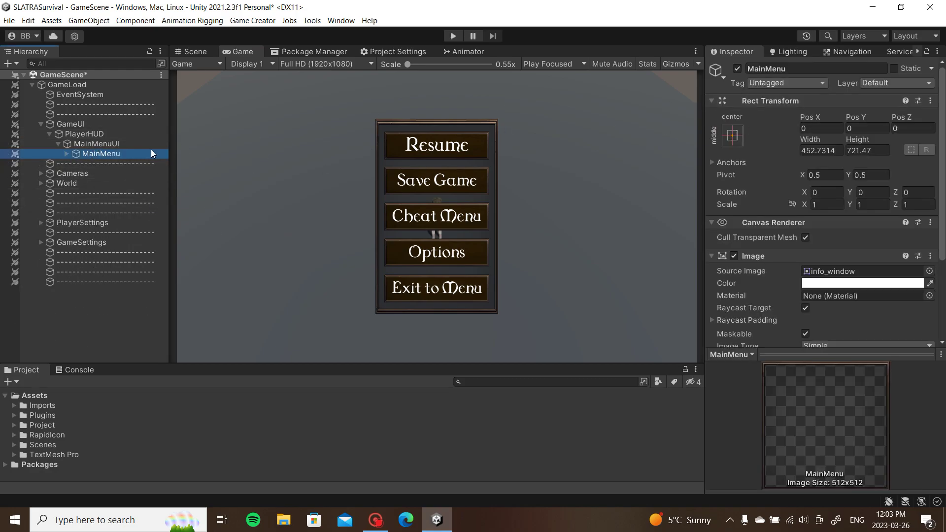
pyautogui.click(775, 70)
pyautogui.write('PauseMenu')
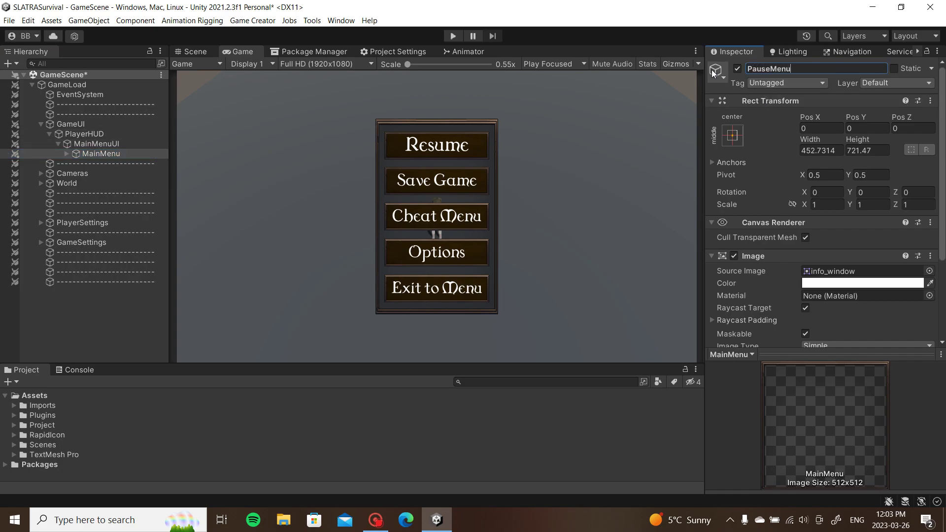
pyautogui.press('Return')
pyautogui.click(147, 144)
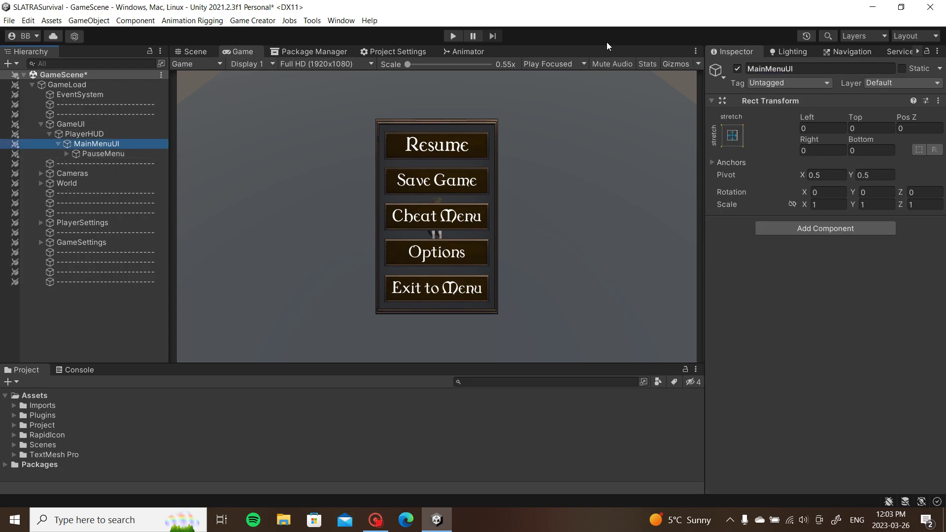
pyautogui.doubleClick(785, 68)
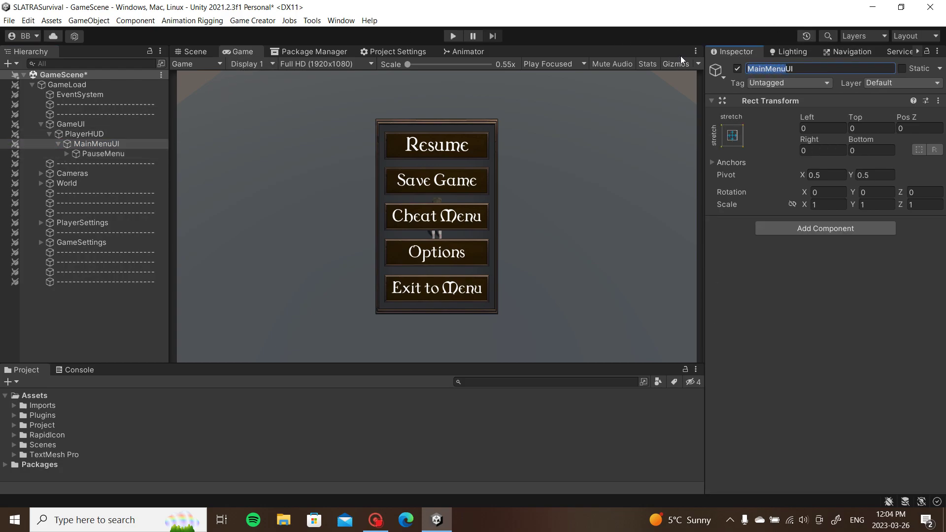
pyautogui.write('PauseMenu')
pyautogui.press('Return')
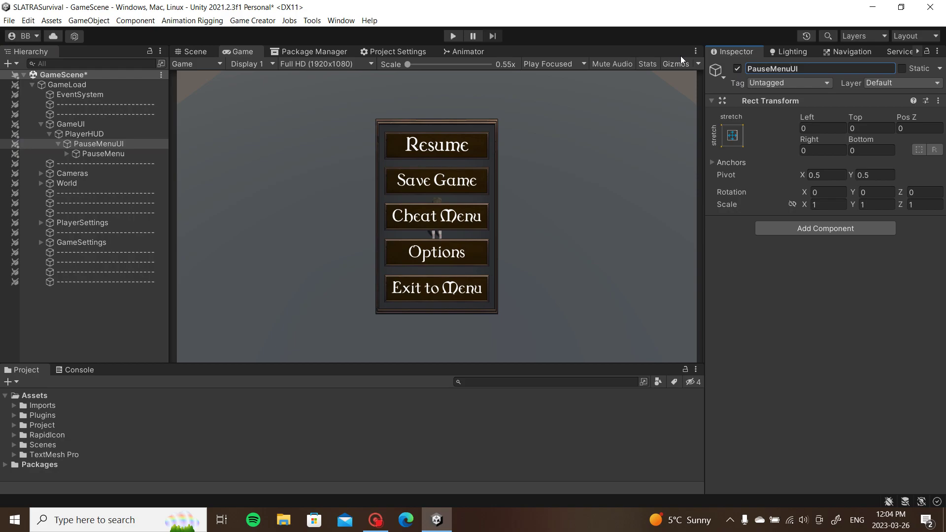
# Deactivate the PauseMenu panel so only the character shows in the game view.
pyautogui.click(57, 143)
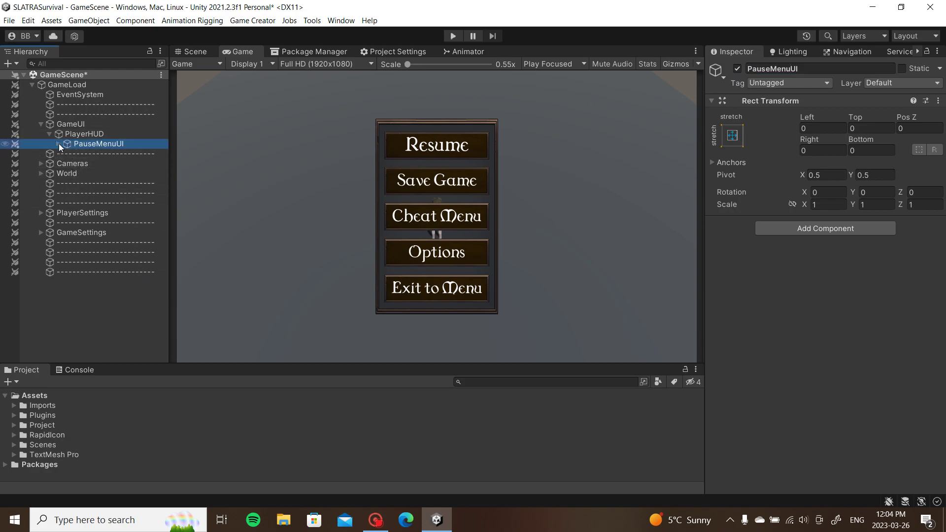
pyautogui.click(58, 143)
pyautogui.click(85, 154)
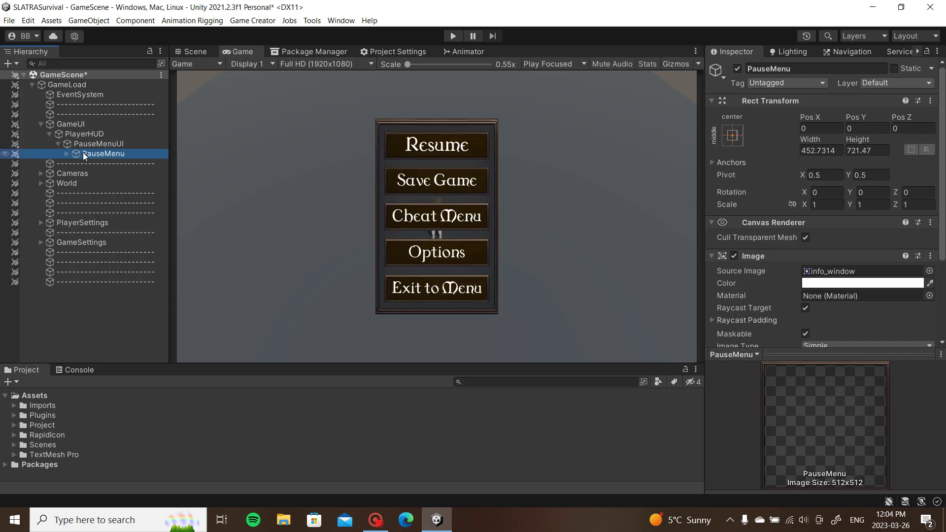
pyautogui.hotkey('alt', 'shift', 'a')
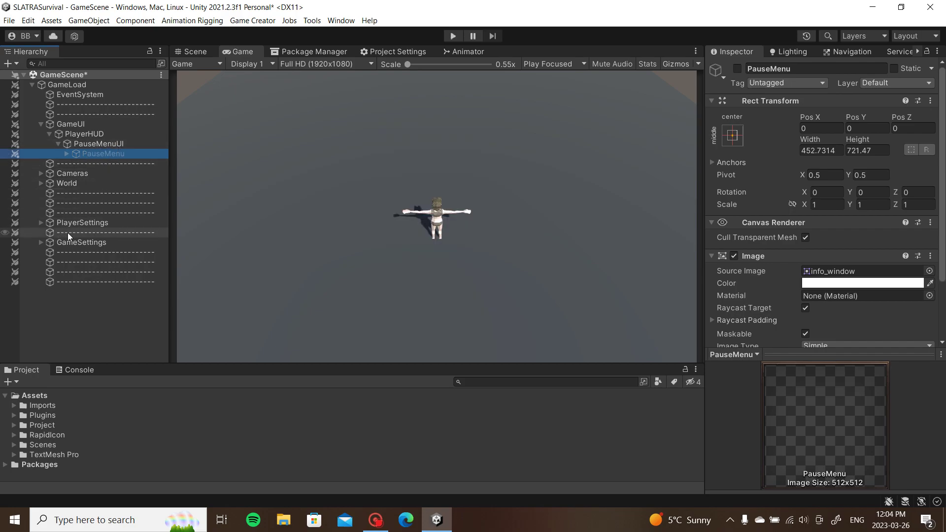
# Rename the ToggleMainMenu object under GameSettings to TogglePauseMenu.
pyautogui.click(41, 242)
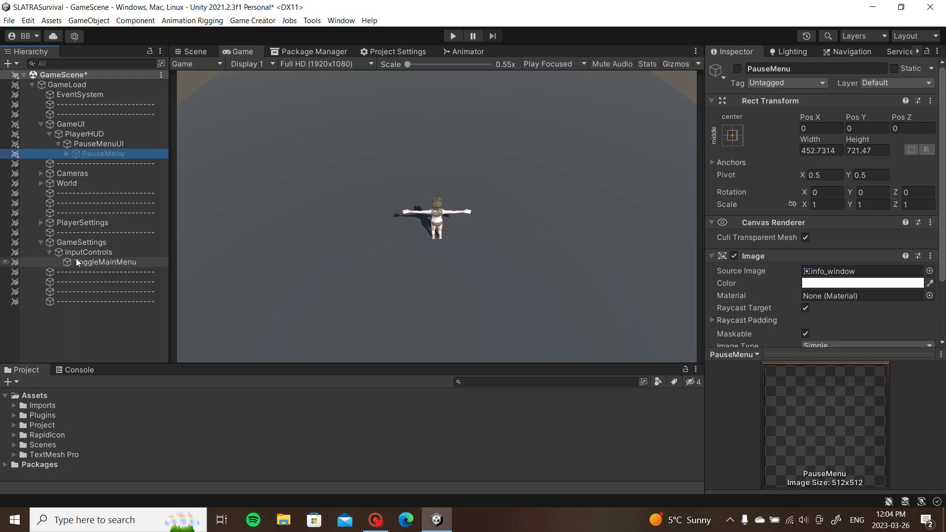
pyautogui.click(76, 262)
pyautogui.click(793, 69)
pyautogui.write('P')
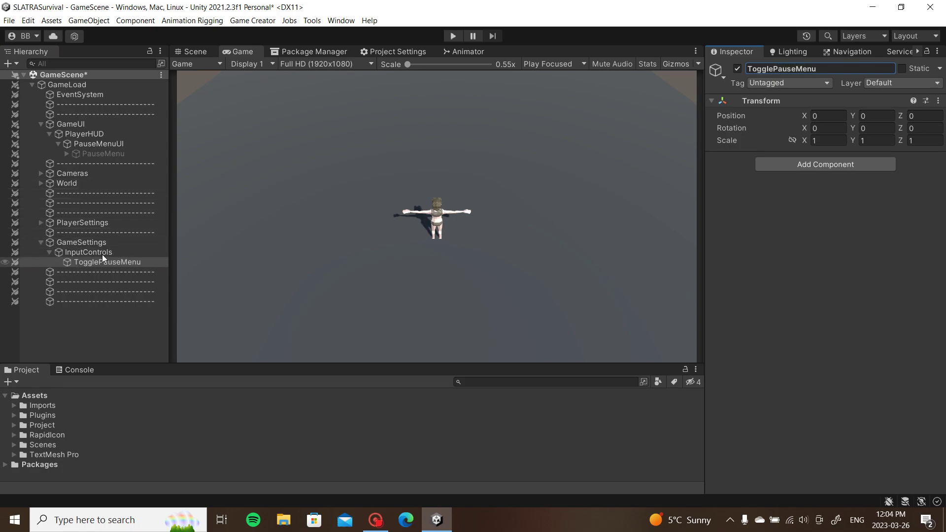
pyautogui.click(155, 265)
# Add a Trigger component to TogglePauseMenu with the On Input Button event.
pyautogui.click(853, 166)
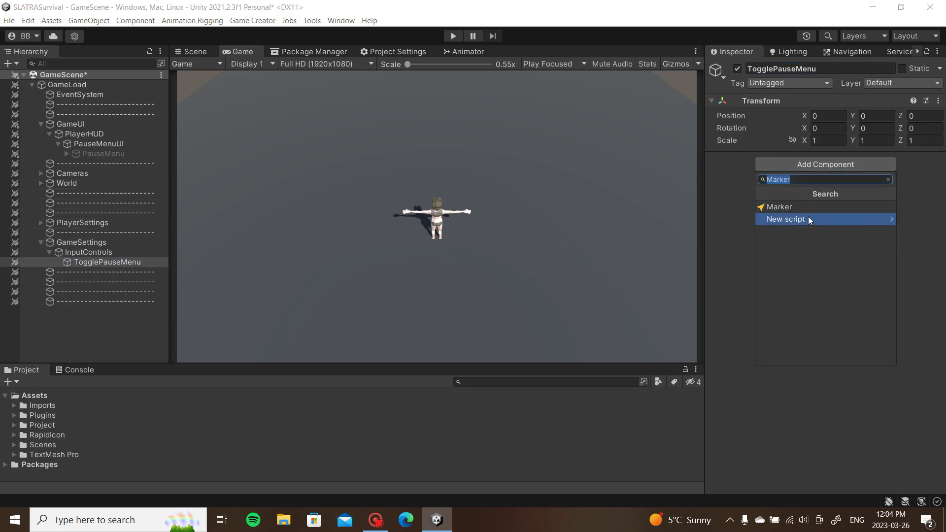
pyautogui.write('tr')
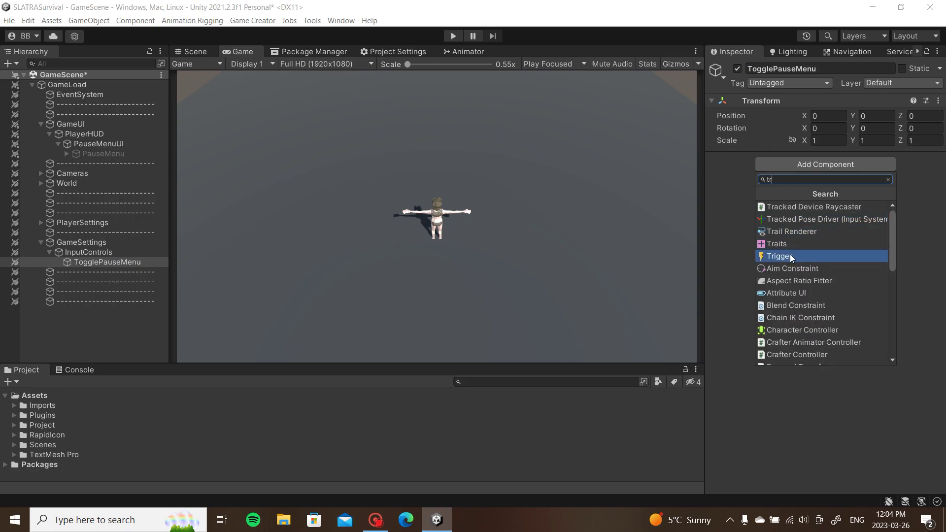
pyautogui.click(790, 255)
pyautogui.click(803, 172)
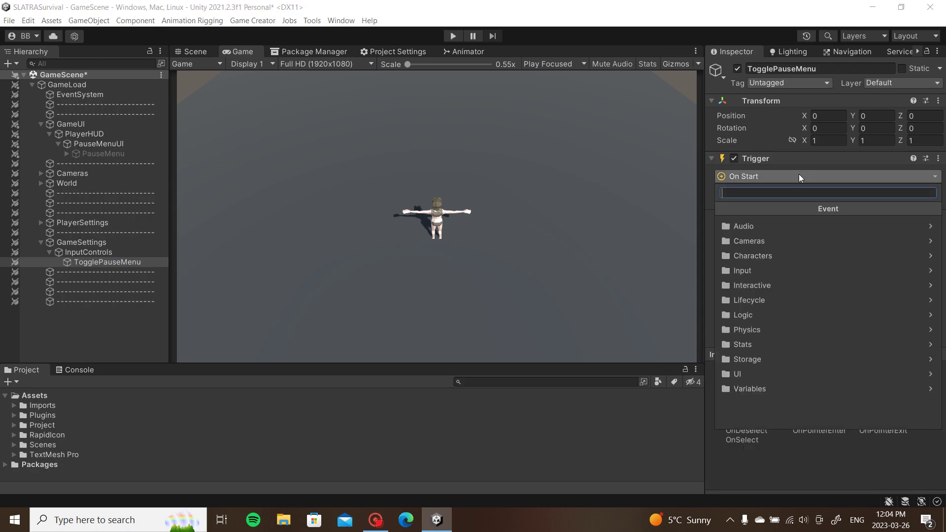
pyautogui.click(762, 266)
pyautogui.click(763, 241)
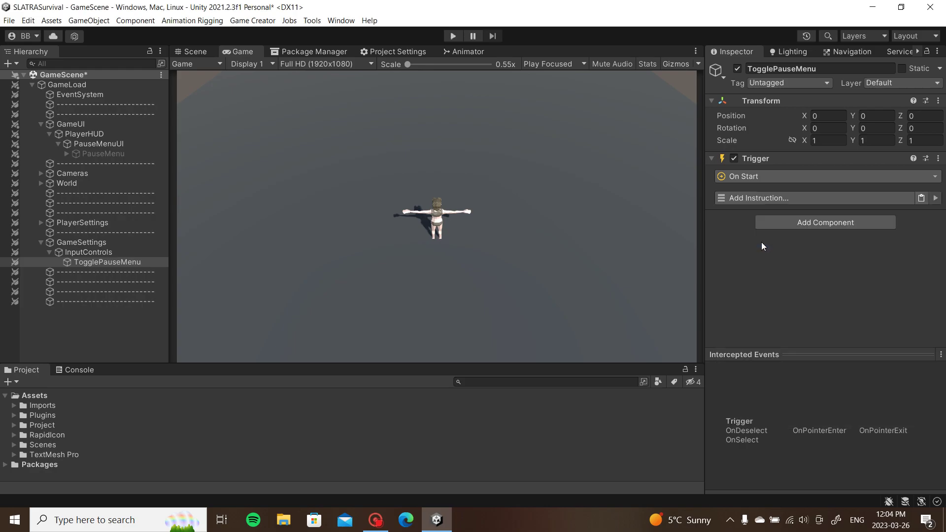
# Set the trigger's input to a Keyboard Press of the Escape key.
pyautogui.click(816, 190)
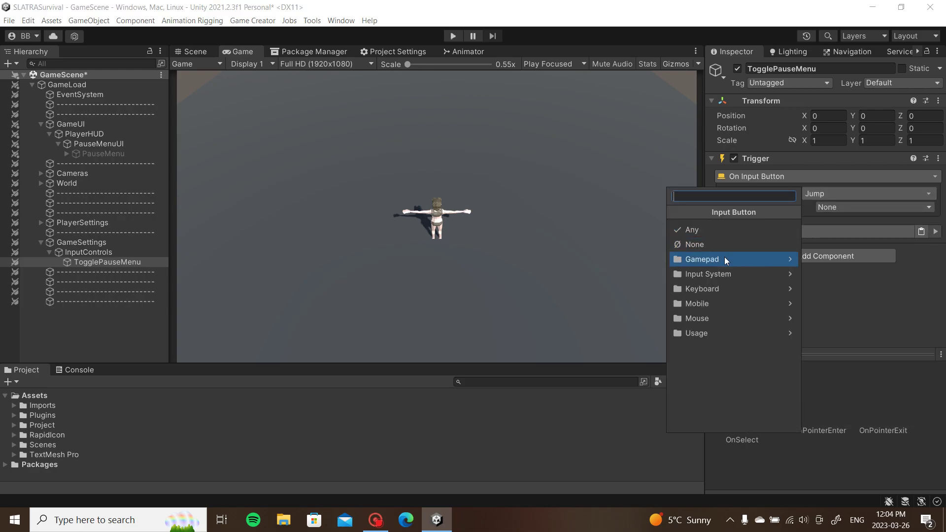
pyautogui.click(720, 289)
pyautogui.click(729, 234)
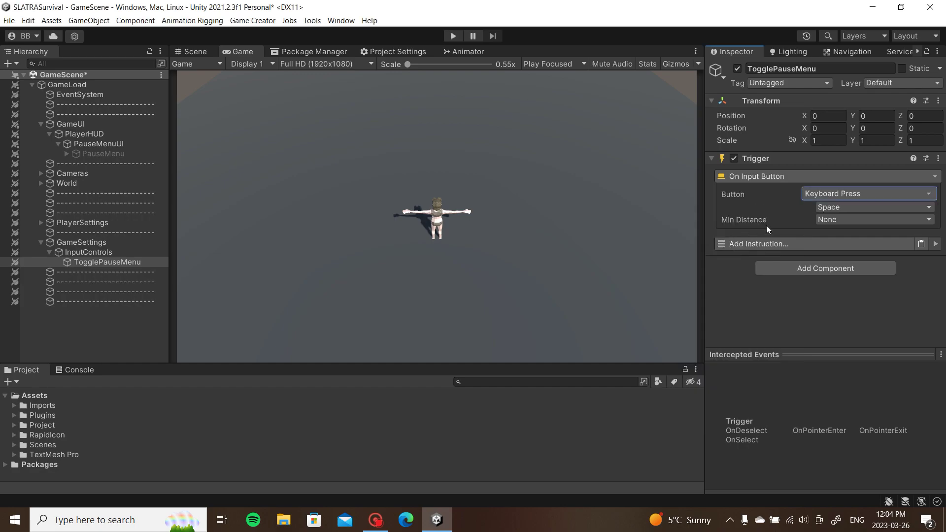
pyautogui.click(843, 210)
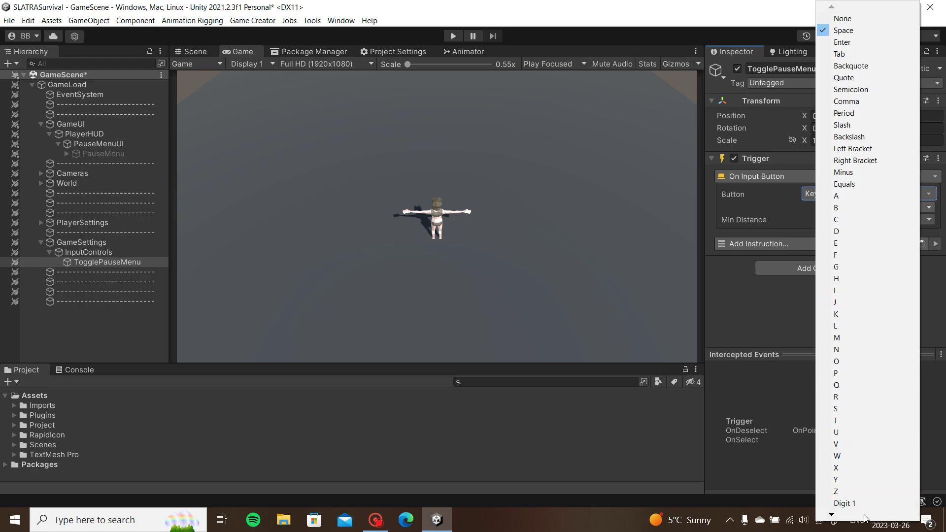
pyautogui.moveTo(836, 516)
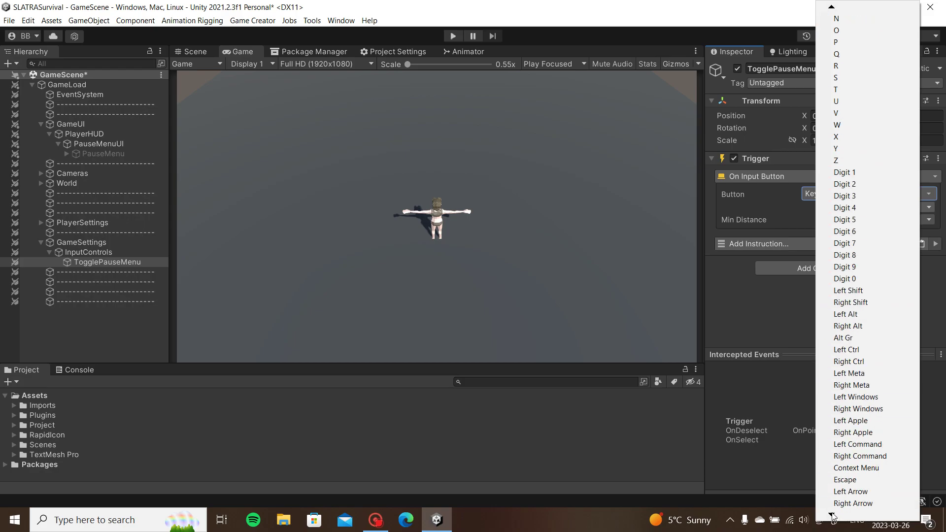
pyautogui.click(856, 468)
pyautogui.click(867, 302)
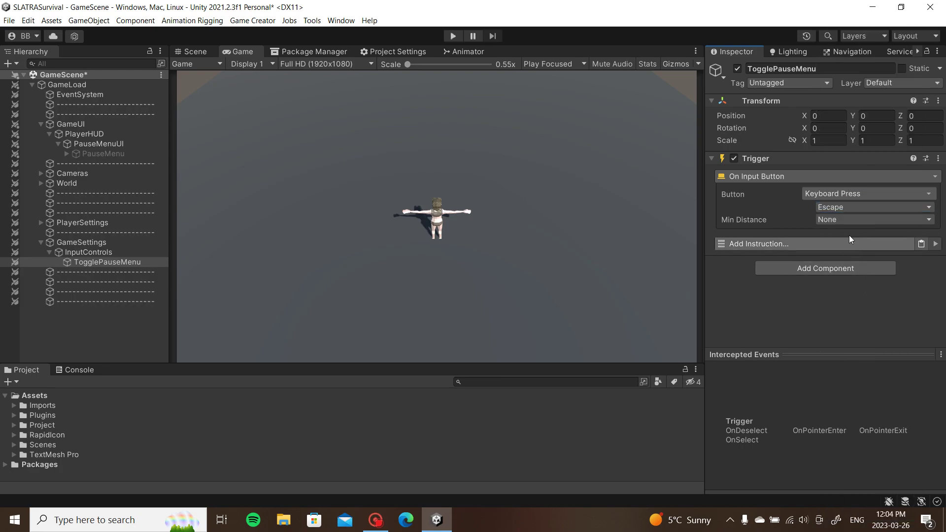
# Add a Run Conditions instruction and link it to a new Conditions component.
pyautogui.click(772, 245)
pyautogui.write('run')
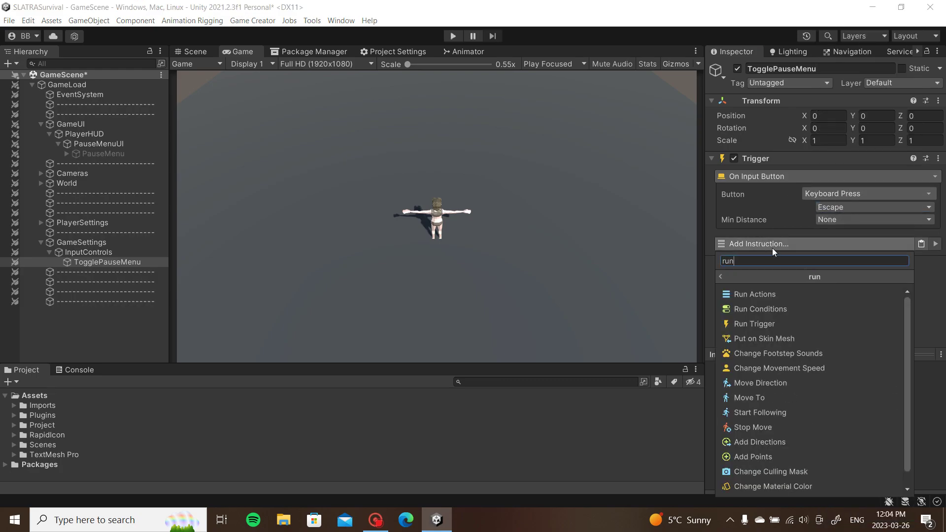
pyautogui.click(765, 308)
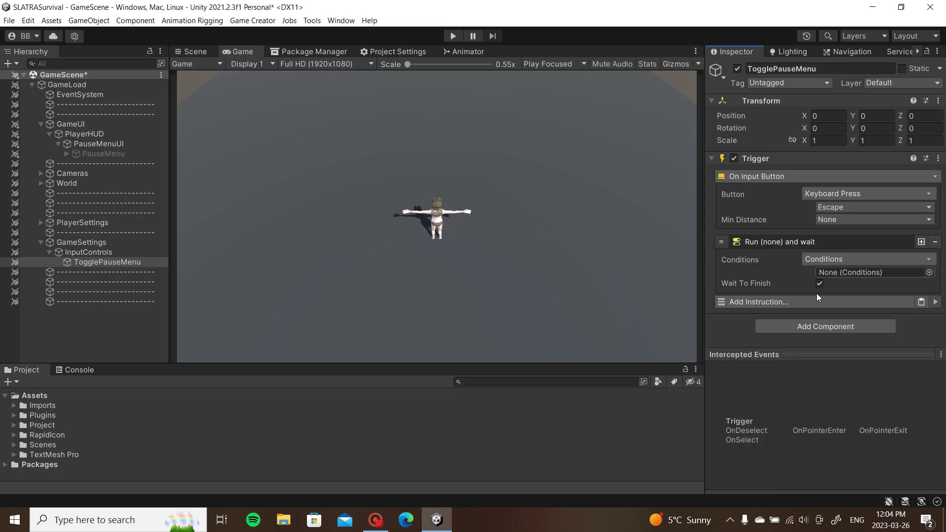
pyautogui.click(814, 325)
pyautogui.write('condit')
pyautogui.click(788, 348)
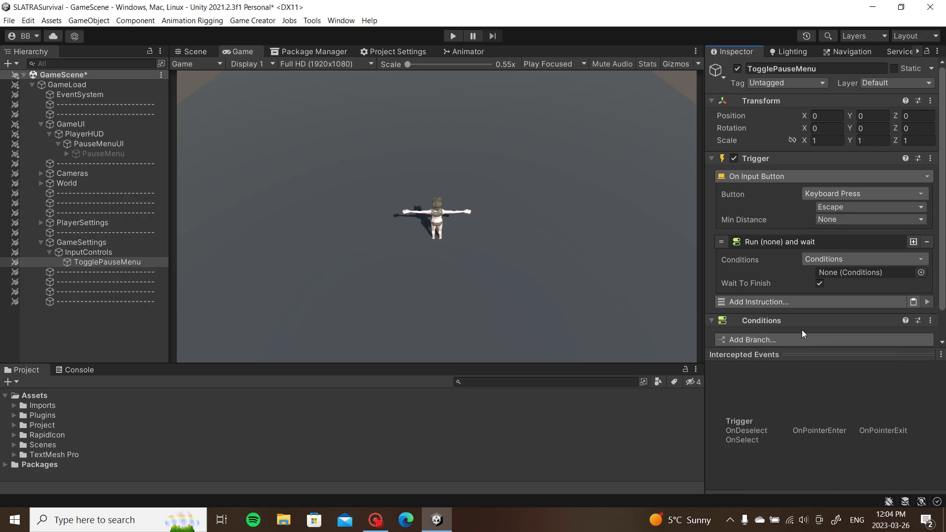
pyautogui.moveTo(813, 321); pyautogui.dragTo(867, 275)
pyautogui.click(801, 244)
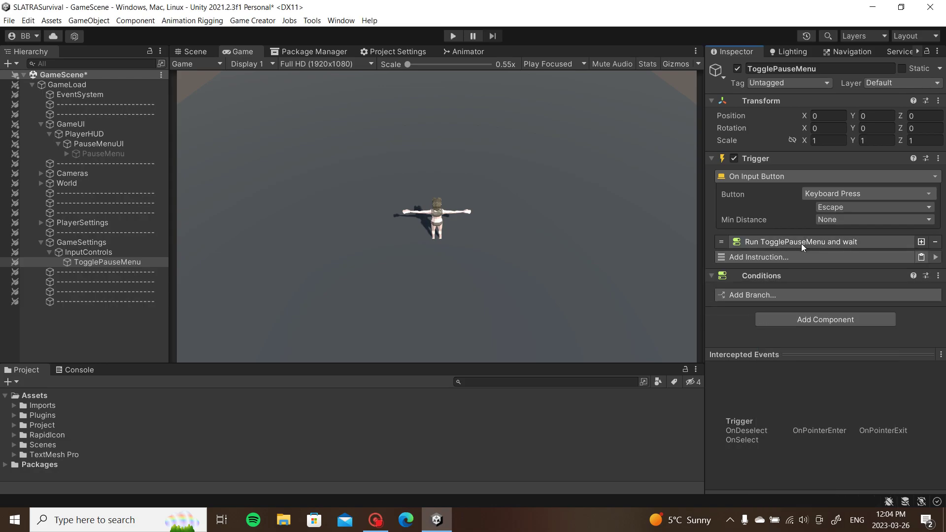
# Add a first branch whose condition checks that PauseMenu is not active.
pyautogui.click(754, 294)
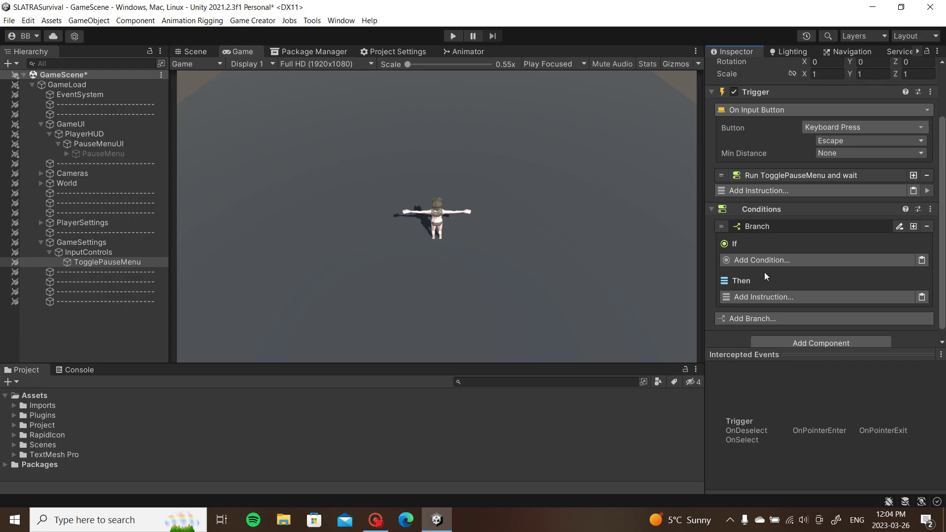
pyautogui.click(776, 262)
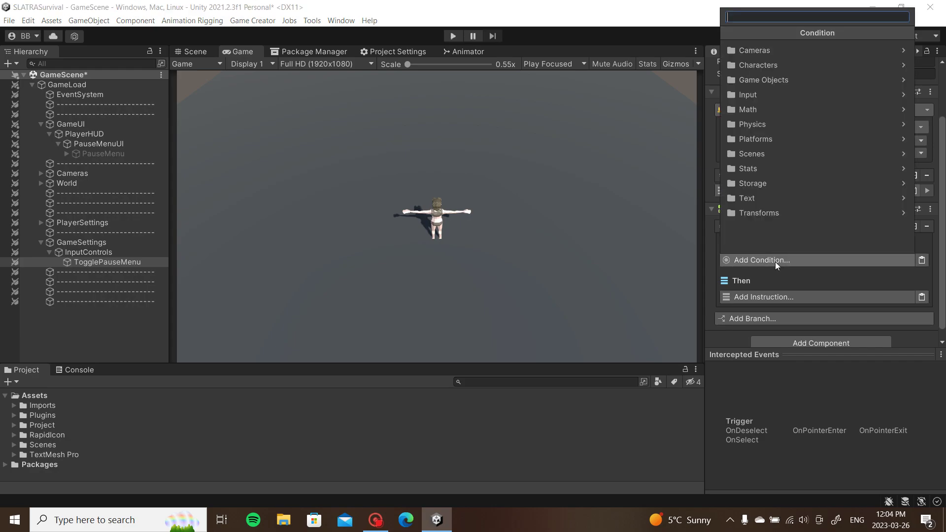
pyautogui.click(775, 82)
pyautogui.click(766, 138)
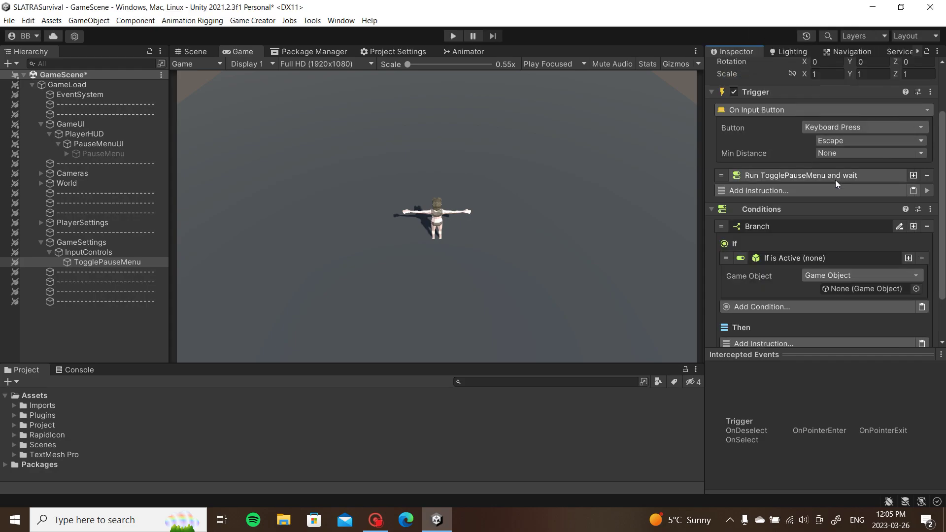
pyautogui.scroll(-2, 840, 192)
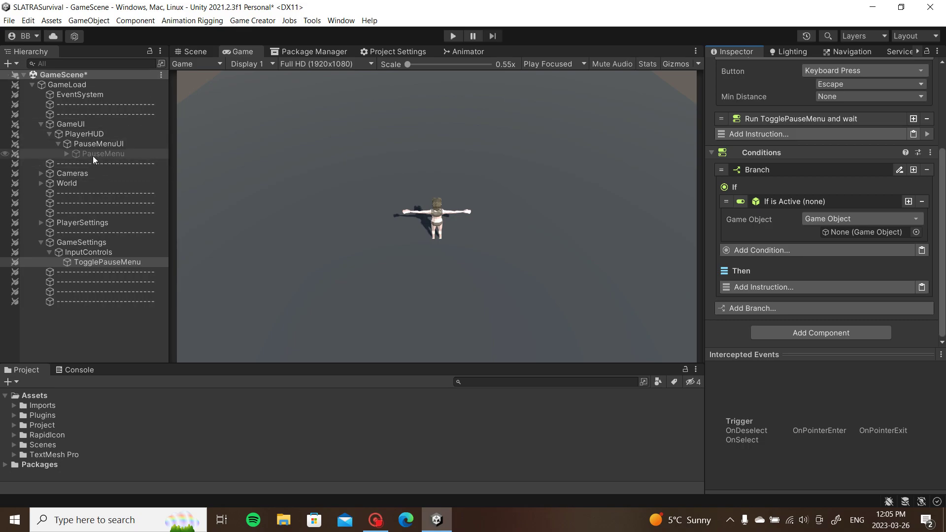
pyautogui.moveTo(93, 154); pyautogui.dragTo(898, 235)
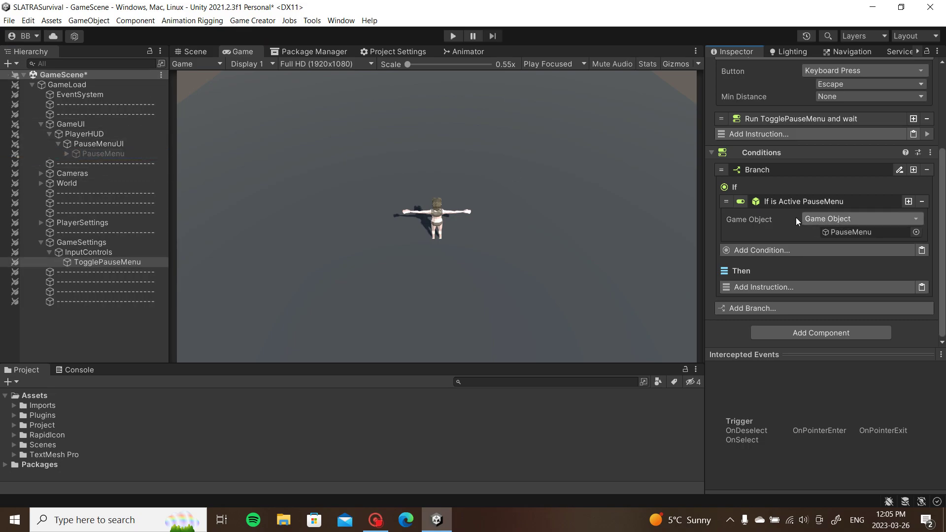
pyautogui.click(784, 202)
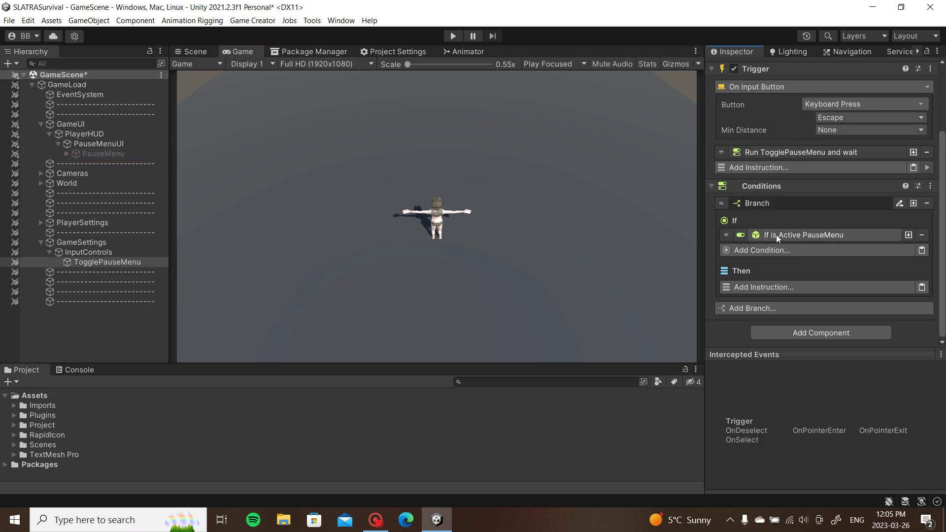
pyautogui.click(740, 236)
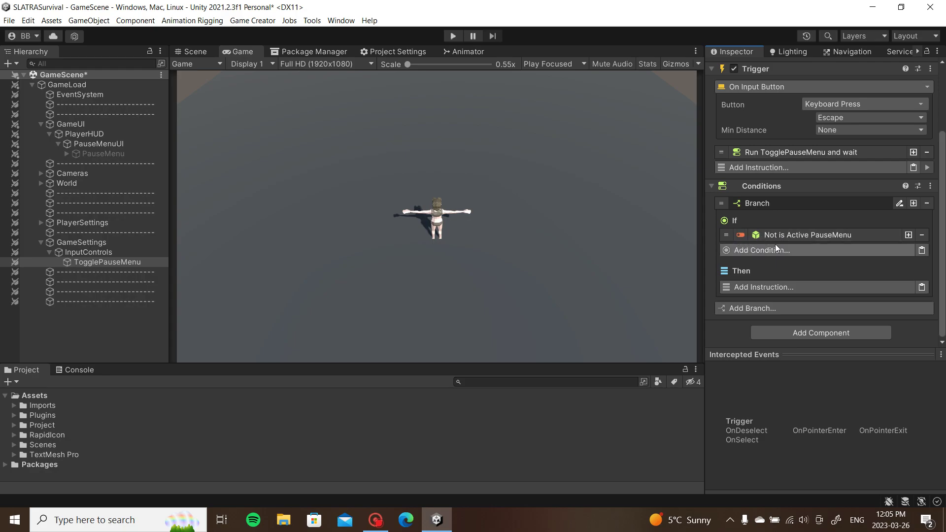
# Make the first branch set PauseMenu active.
pyautogui.click(772, 288)
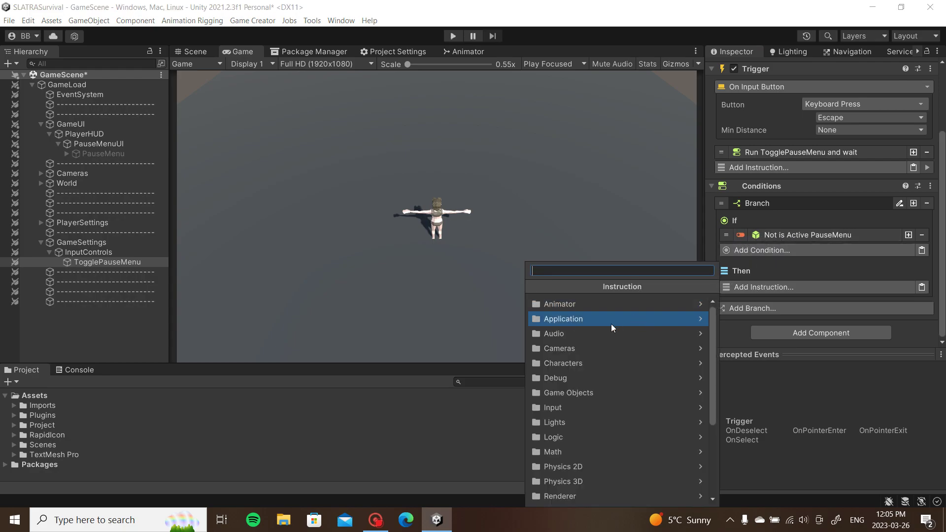
pyautogui.write('set')
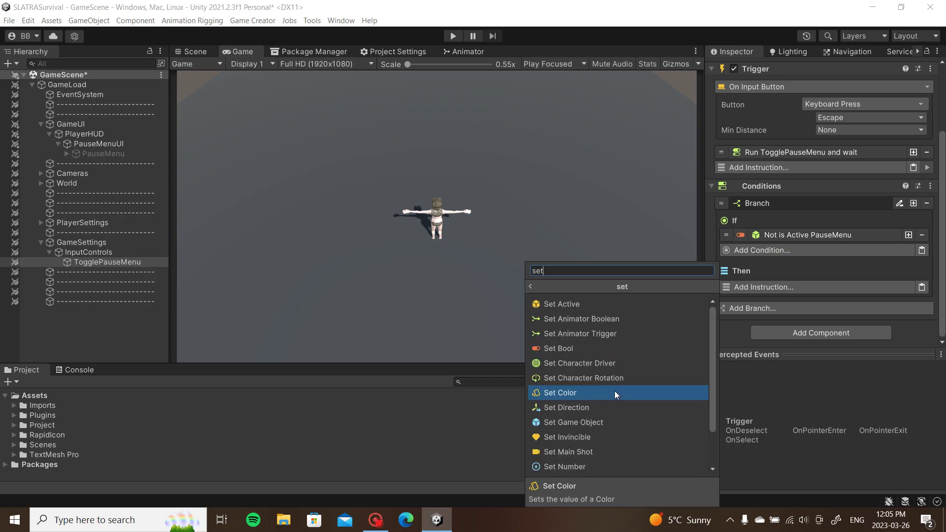
pyautogui.click(591, 301)
pyautogui.moveTo(141, 157); pyautogui.dragTo(868, 315)
pyautogui.click(841, 285)
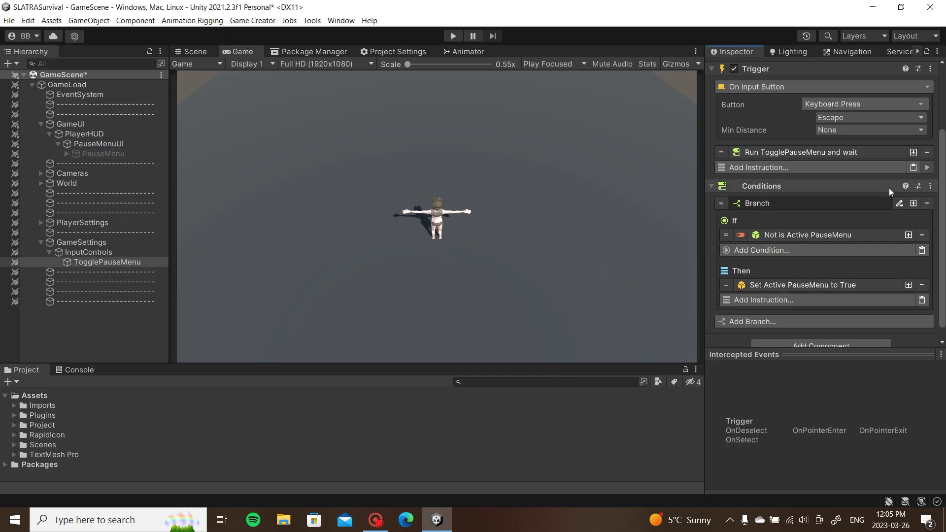
# Duplicate the branch so that when PauseMenu is active, it is set inactive.
pyautogui.click(915, 202)
pyautogui.scroll(-5, 862, 235)
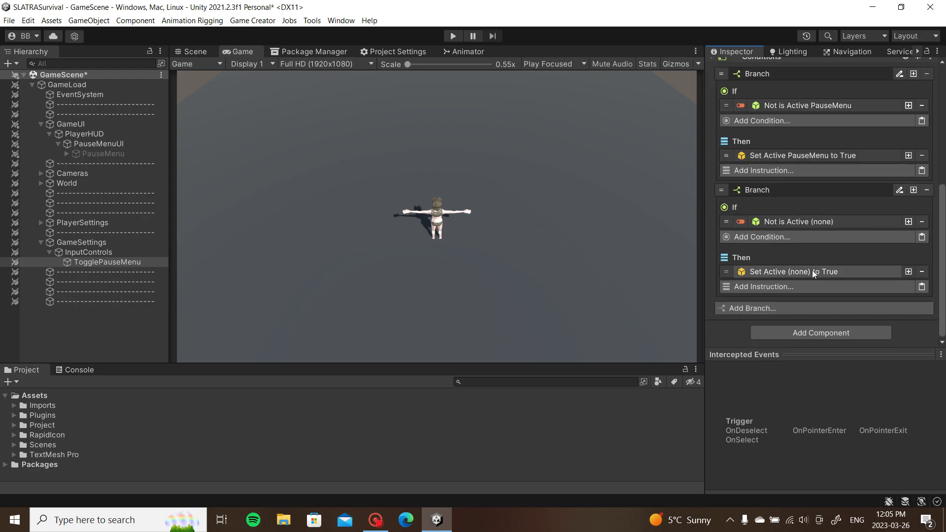
pyautogui.click(761, 223)
pyautogui.moveTo(143, 154); pyautogui.dragTo(870, 253)
pyautogui.click(837, 226)
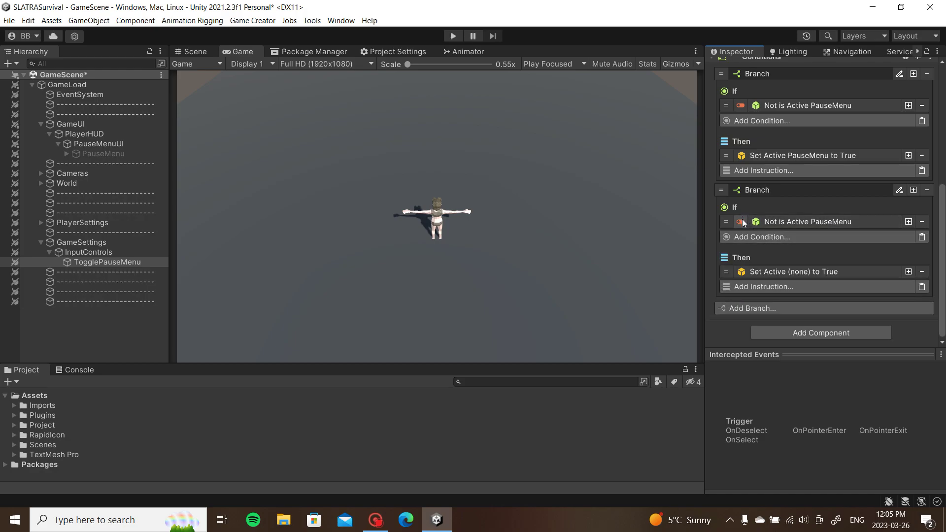
pyautogui.click(740, 222)
pyautogui.click(854, 270)
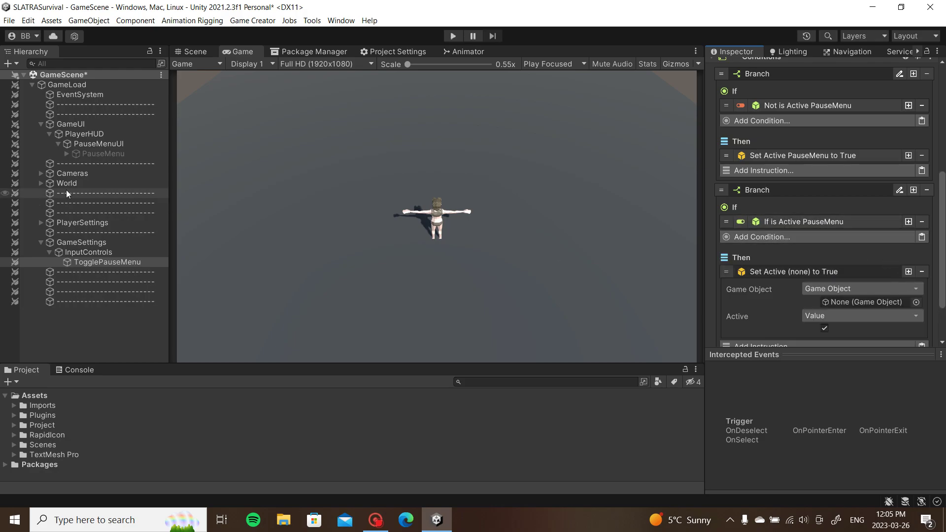
pyautogui.moveTo(123, 153); pyautogui.dragTo(858, 303)
pyautogui.click(824, 328)
pyautogui.click(803, 272)
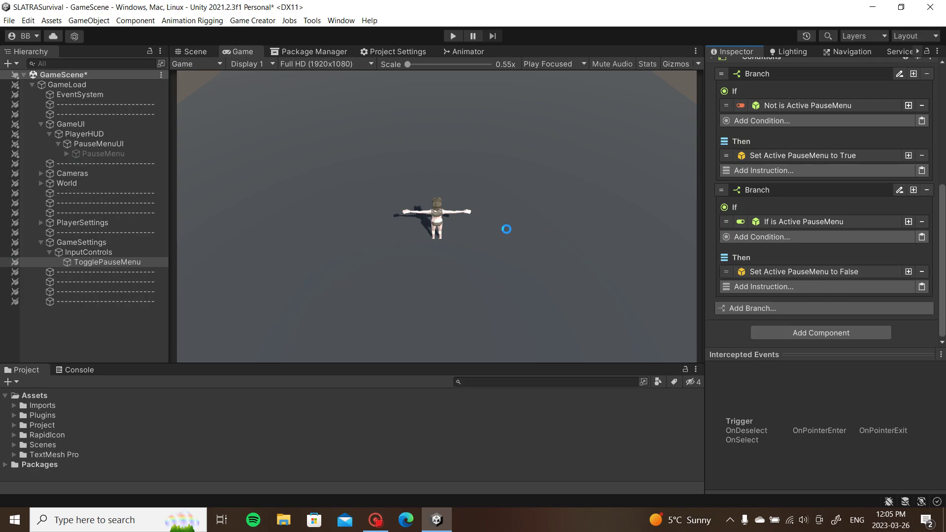
pyautogui.click(458, 38)
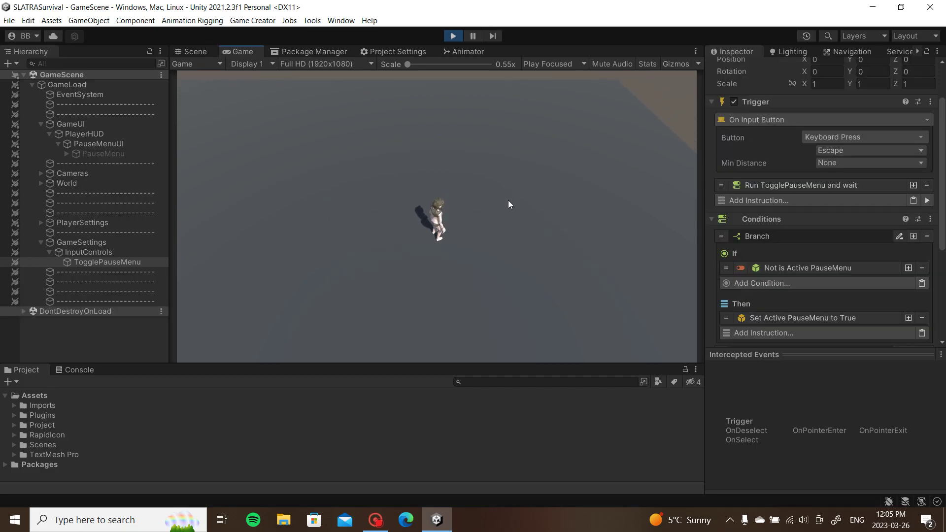
pyautogui.press('Escape')
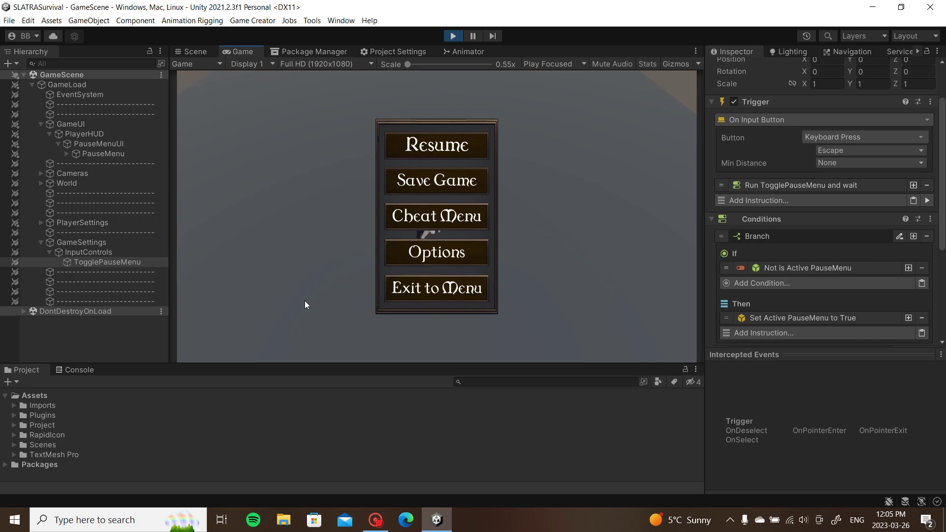
pyautogui.press('Escape')
pyautogui.click(454, 36)
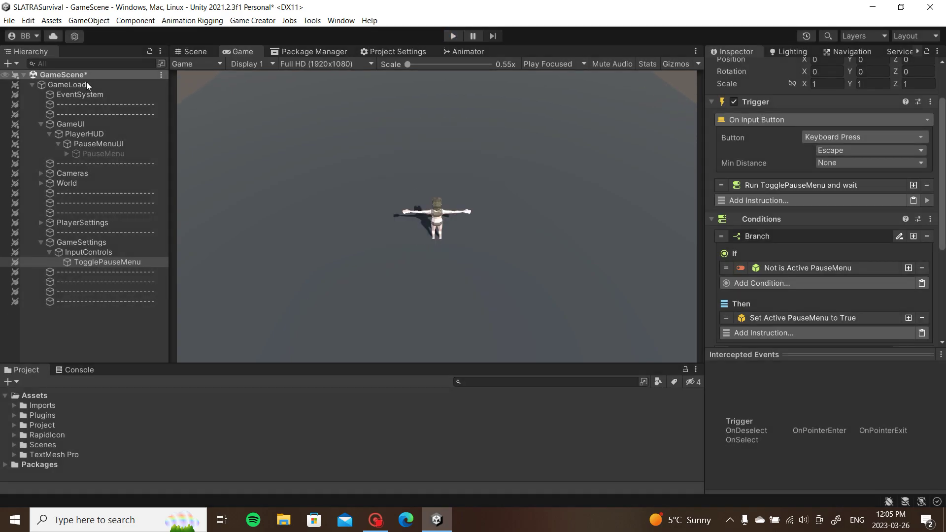
# Add a Trigger component to PauseMenu that fires On Enable.
pyautogui.click(117, 152)
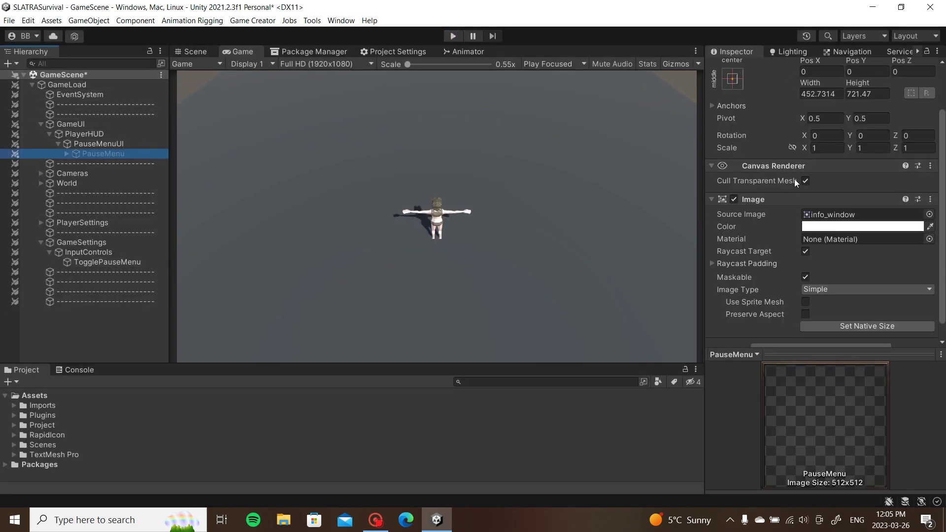
pyautogui.click(783, 200)
pyautogui.click(818, 277)
pyautogui.write('t')
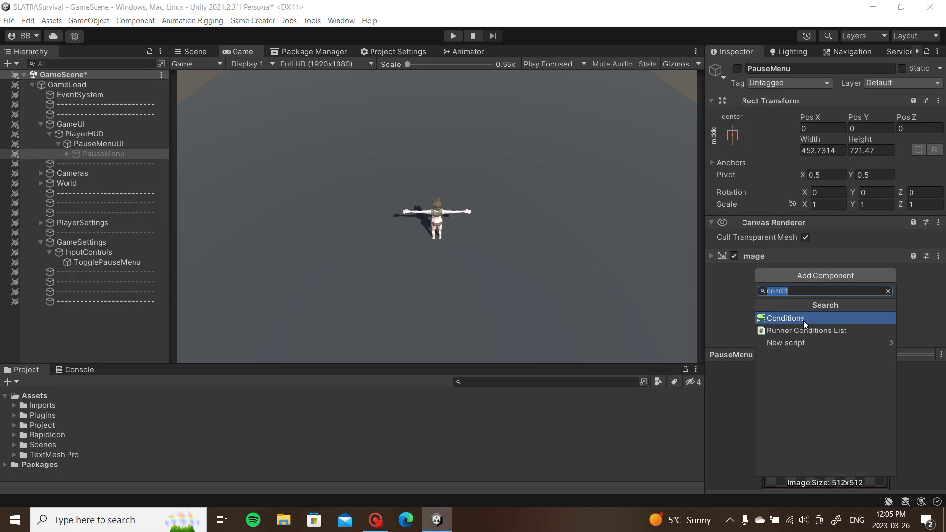
pyautogui.write('rig')
pyautogui.click(798, 318)
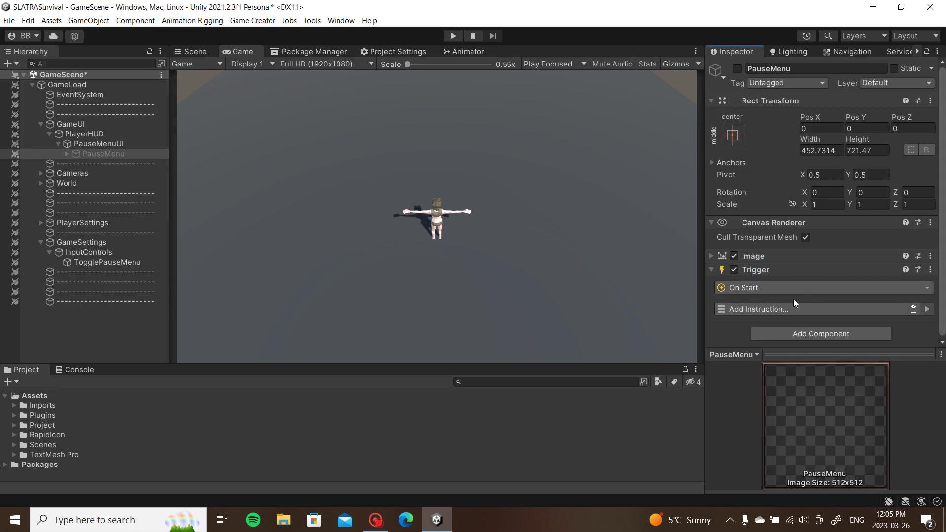
pyautogui.click(791, 288)
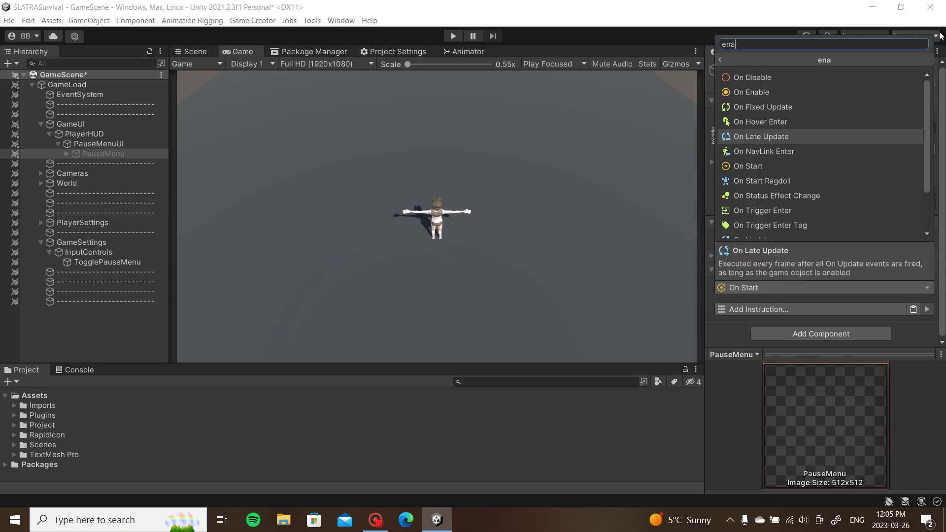
pyautogui.click(773, 93)
# Give the On Enable trigger a Set Time Scale instruction with value 0.
pyautogui.click(775, 308)
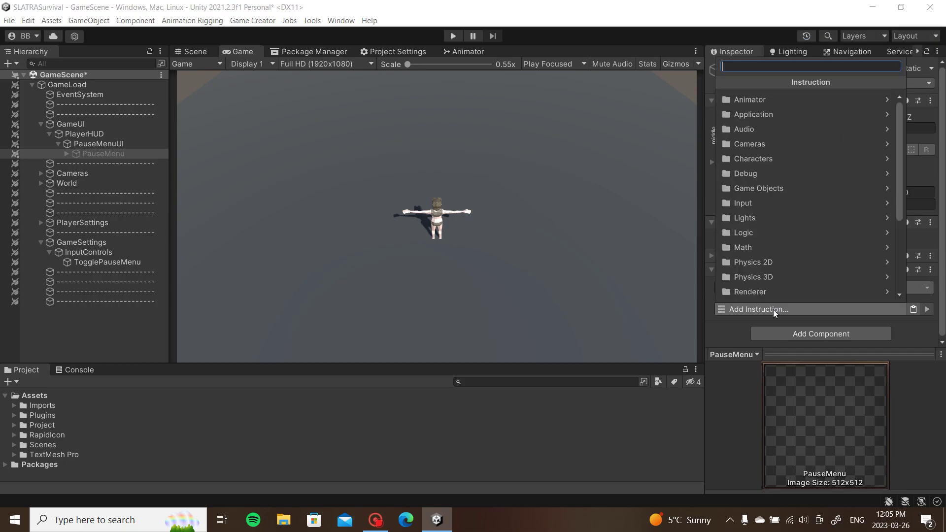
pyautogui.write('ti')
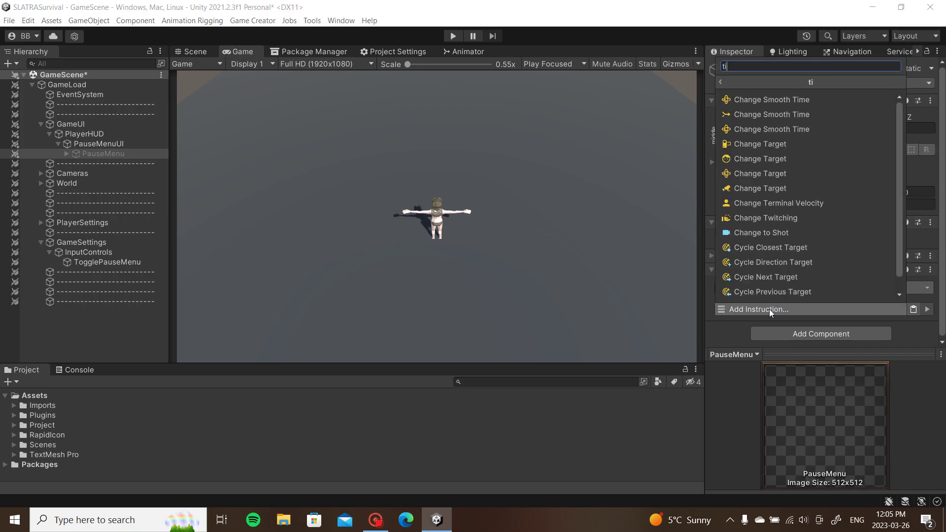
pyautogui.write('mes')
pyautogui.click(785, 175)
pyautogui.scroll(-3, 820, 235)
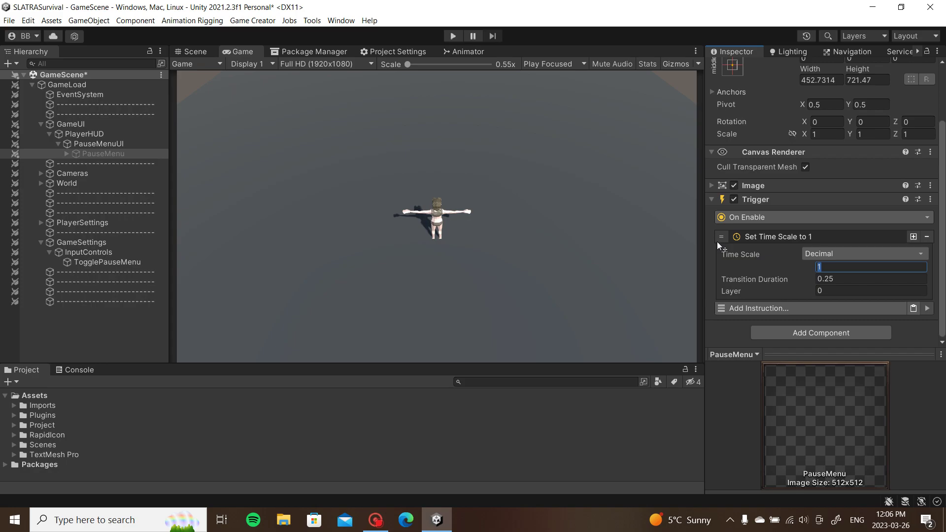
pyautogui.write('0')
pyautogui.click(825, 235)
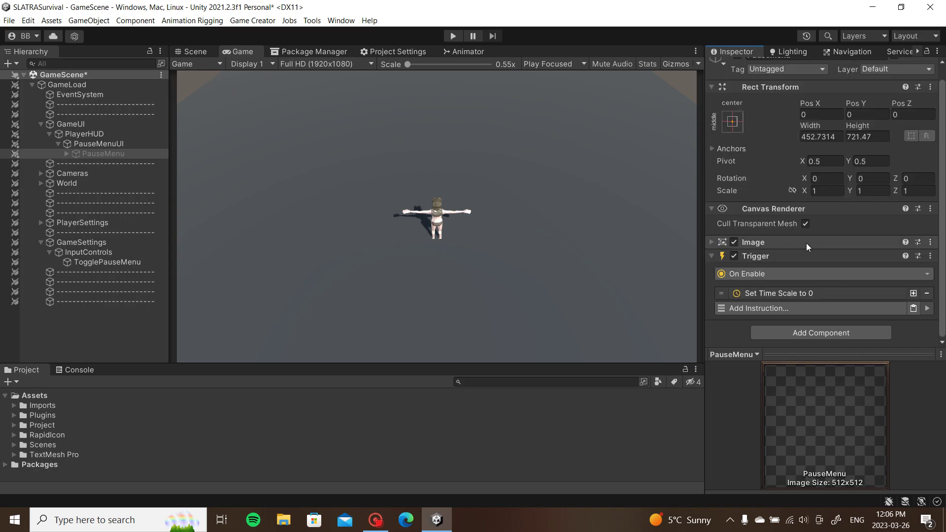
# Copy the Trigger and paste it as a second component firing On Disable.
pyautogui.rightClick(788, 255)
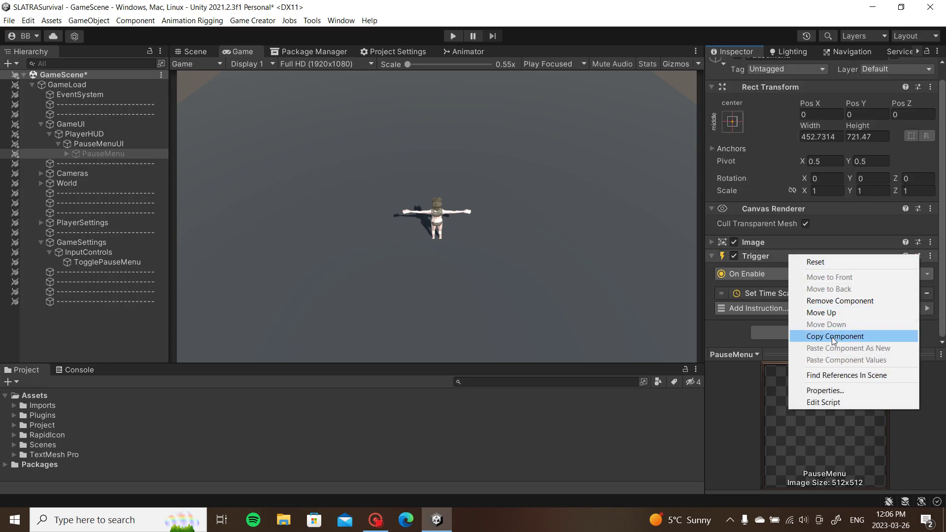
pyautogui.click(832, 337)
pyautogui.rightClick(782, 255)
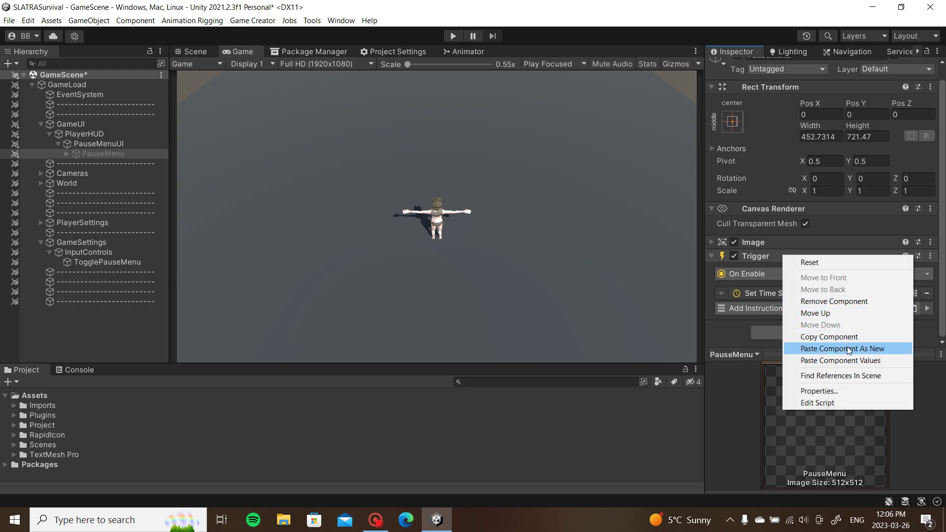
pyautogui.click(848, 348)
pyautogui.click(765, 271)
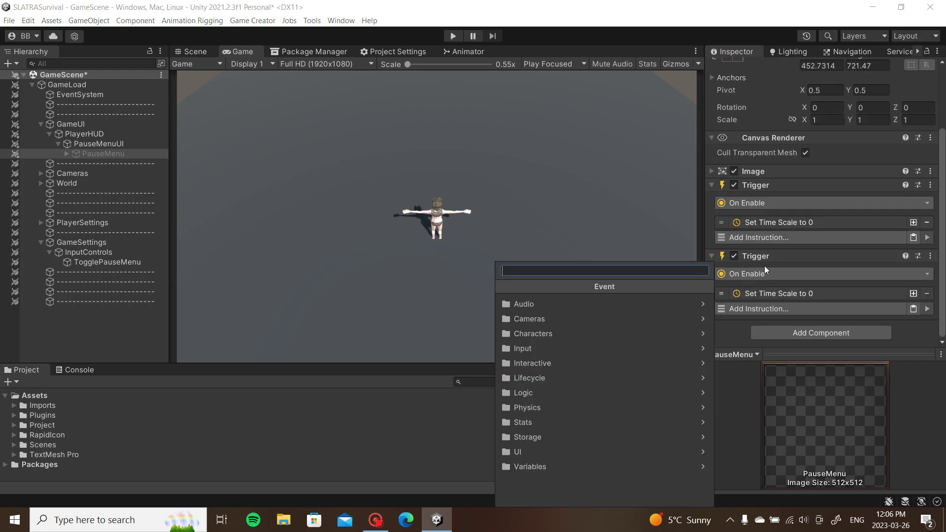
pyautogui.write('on')
pyautogui.click(628, 336)
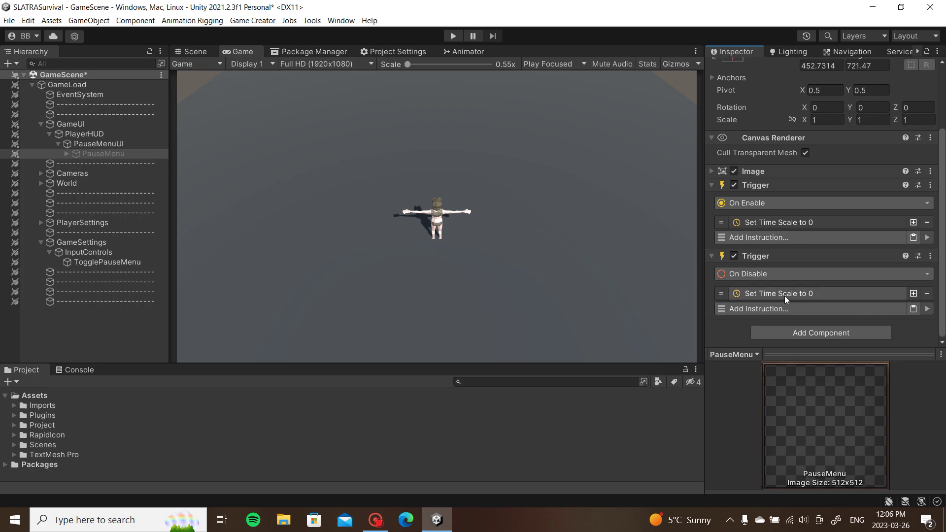
# Change the second trigger's time scale to 1, then save the scene and run the game.
pyautogui.click(788, 294)
pyautogui.press('Tab')
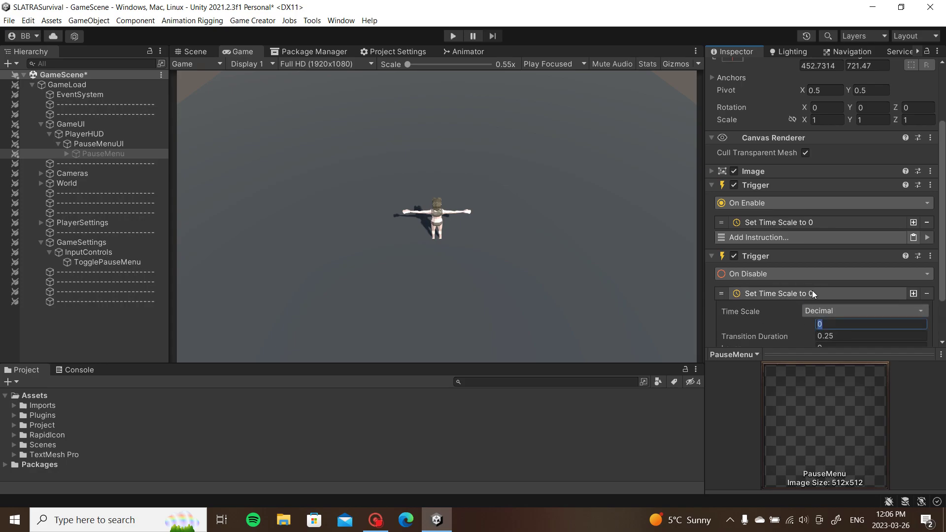
pyautogui.write('1')
pyautogui.click(811, 292)
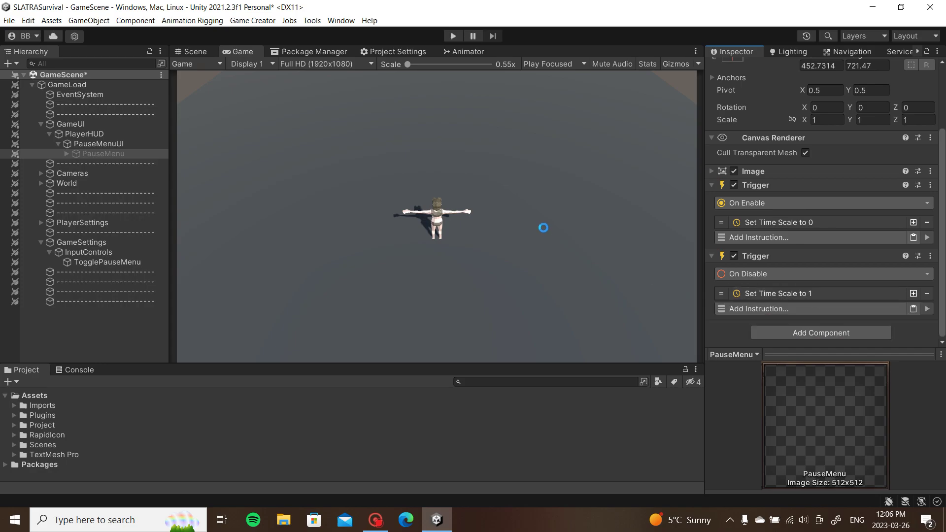
pyautogui.click(453, 36)
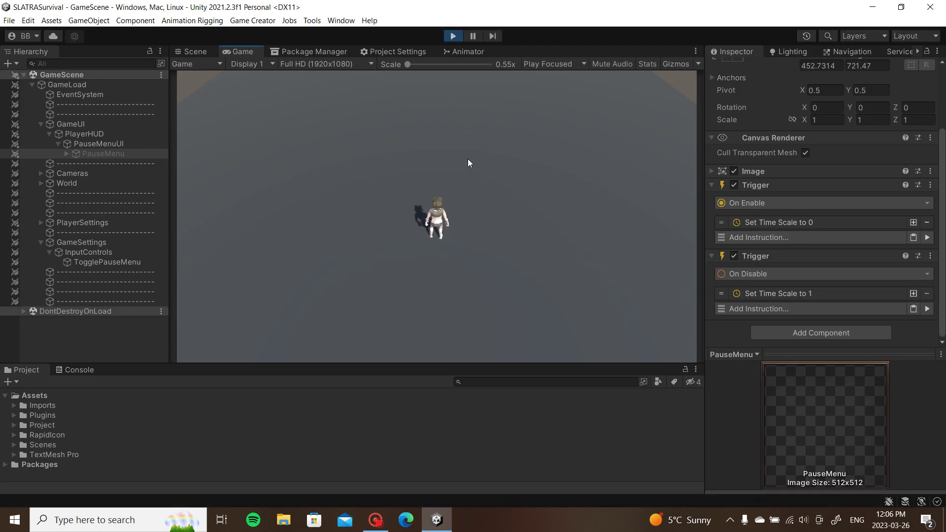
pyautogui.press('Escape')
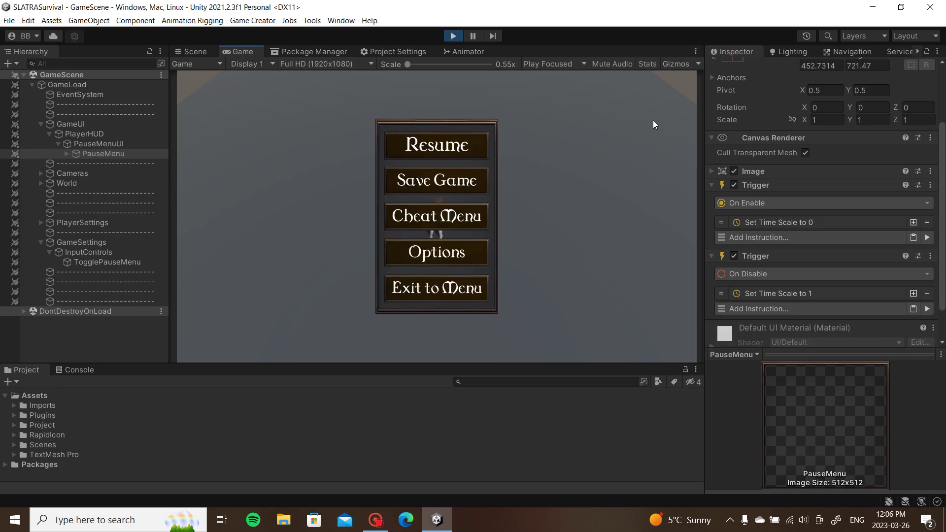
pyautogui.press('Escape')
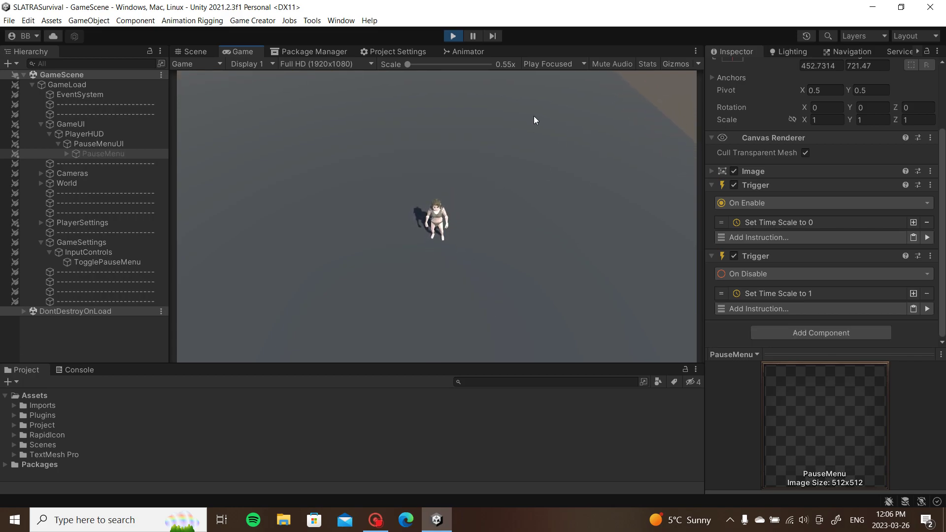
pyautogui.press('Escape')
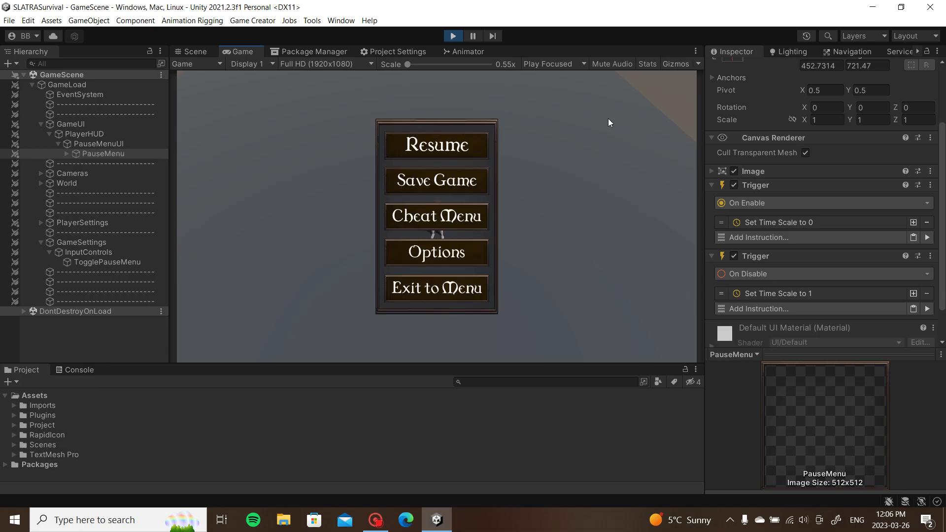
pyautogui.press('Escape')
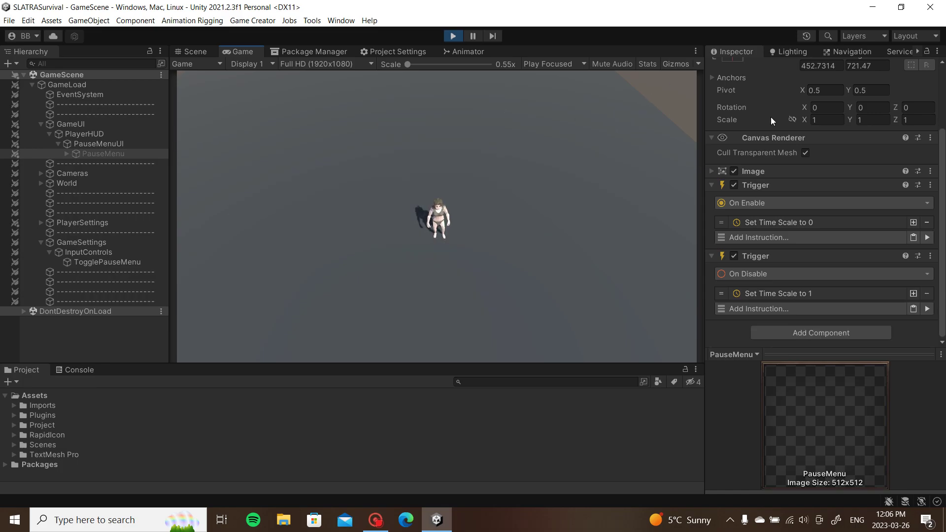
pyautogui.click(453, 36)
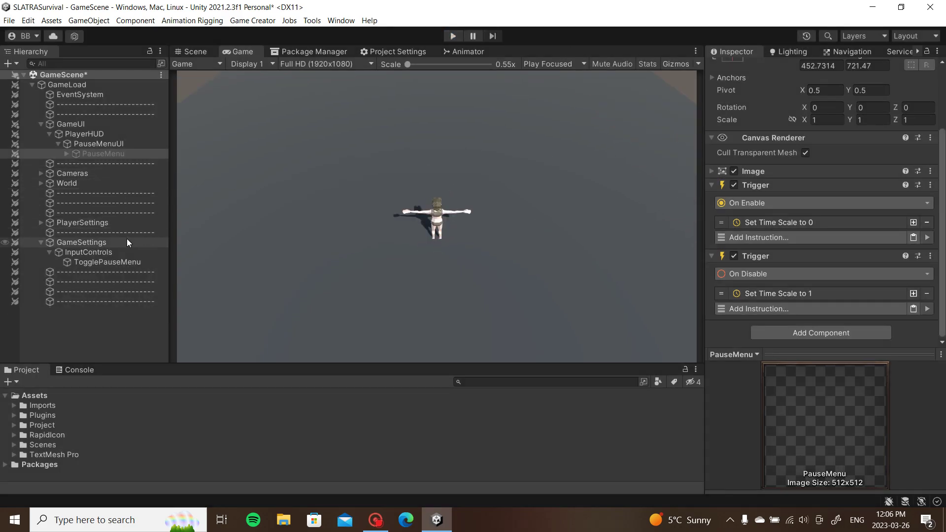
# Inspect the Player's Character component and its Player input settings.
pyautogui.click(40, 223)
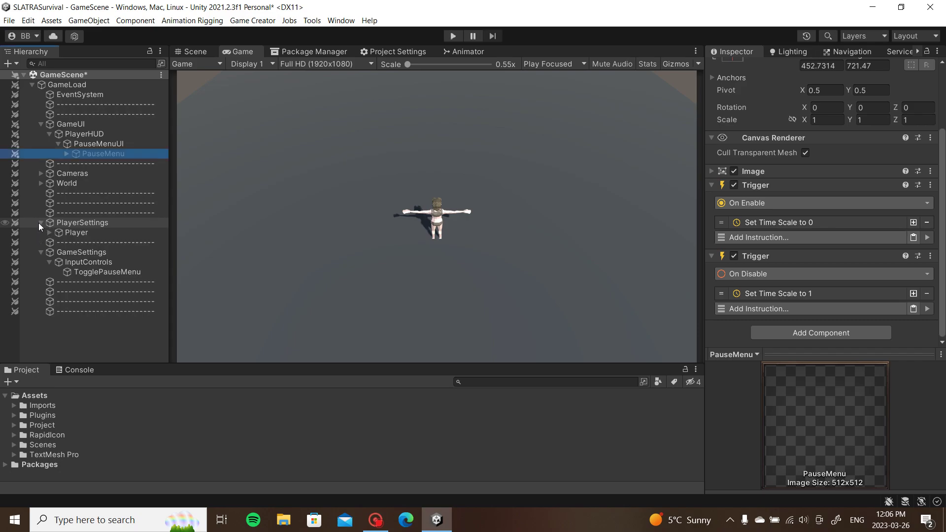
pyautogui.click(77, 234)
pyautogui.click(748, 157)
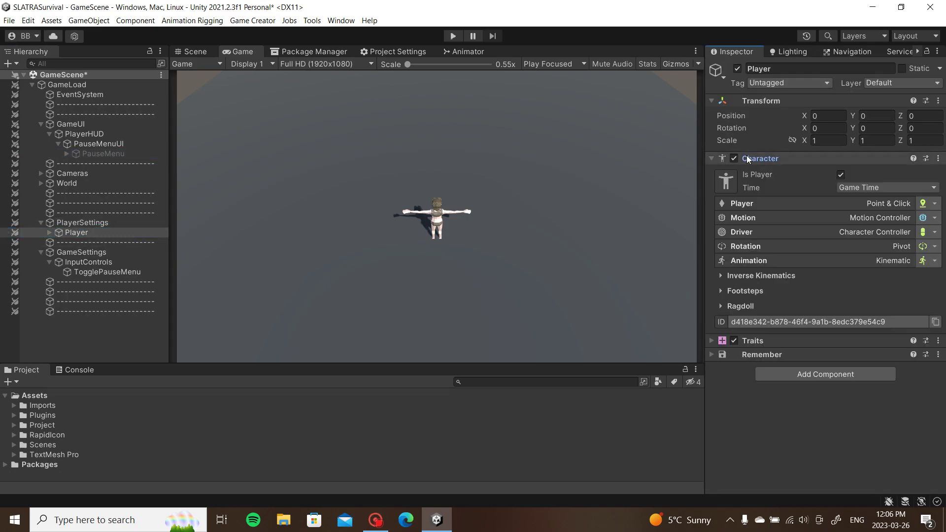
pyautogui.click(906, 203)
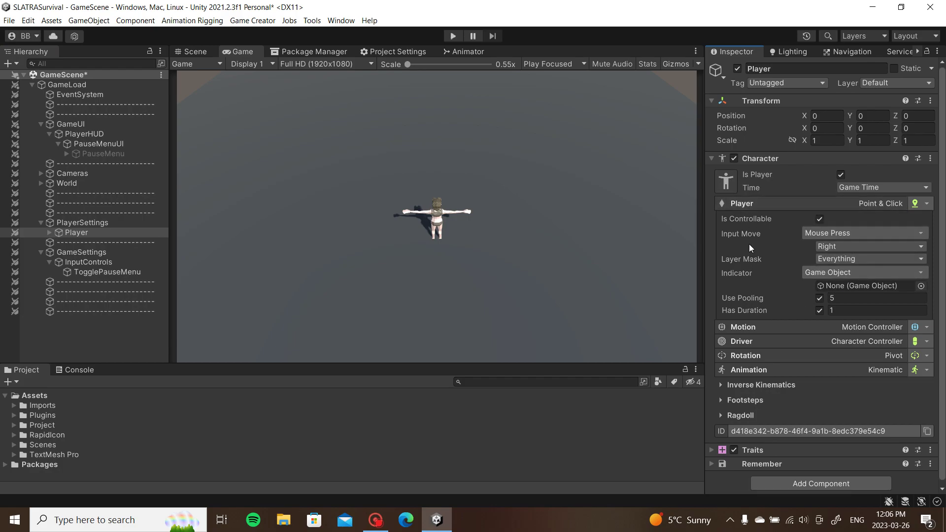
pyautogui.click(762, 201)
# Add a Stop Player movement instruction to PauseMenu's On Disable trigger.
pyautogui.click(103, 153)
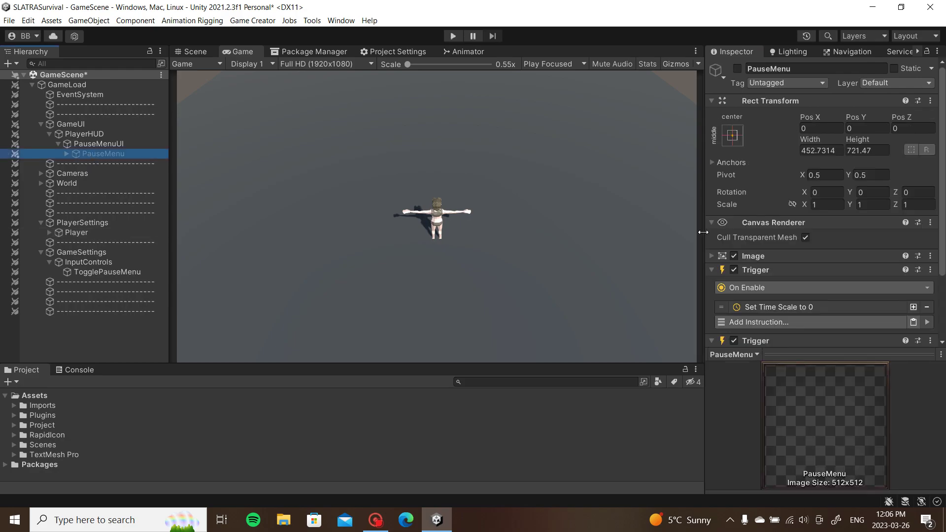
pyautogui.scroll(-3, 837, 241)
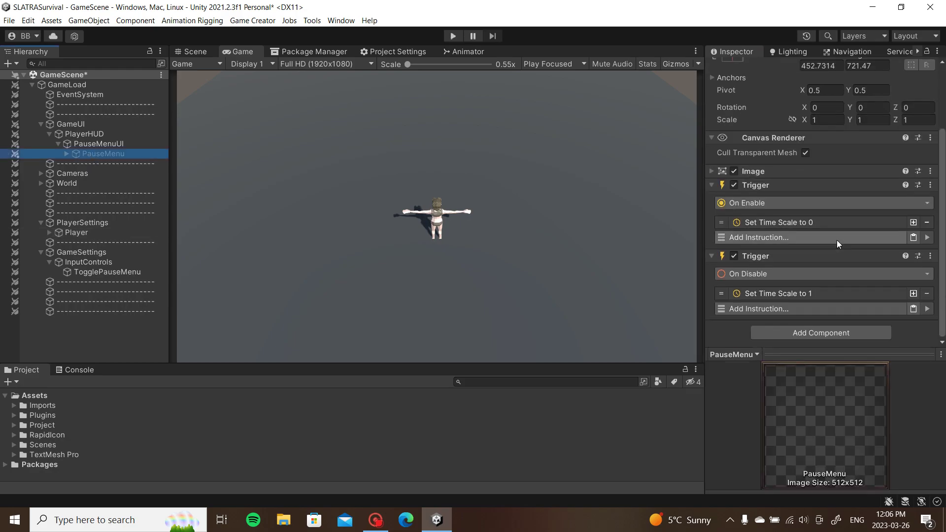
pyautogui.click(805, 305)
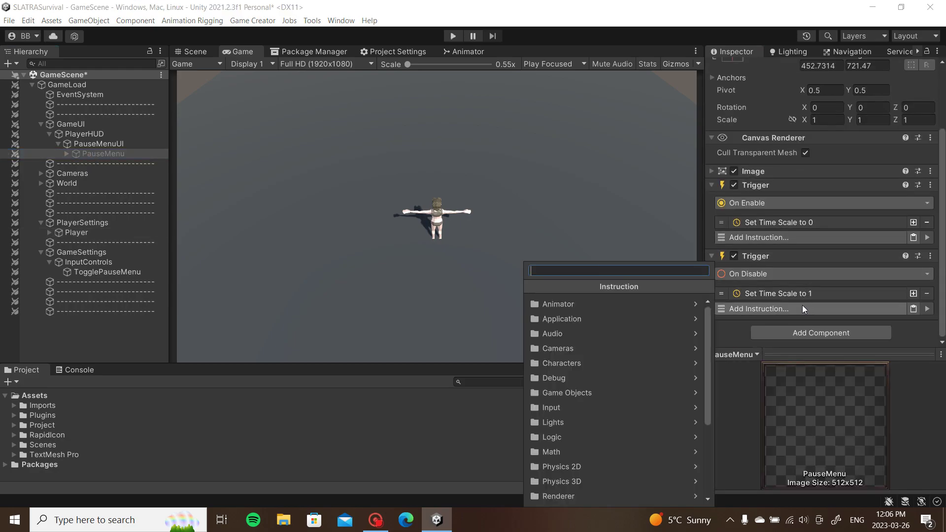
pyautogui.write('stop')
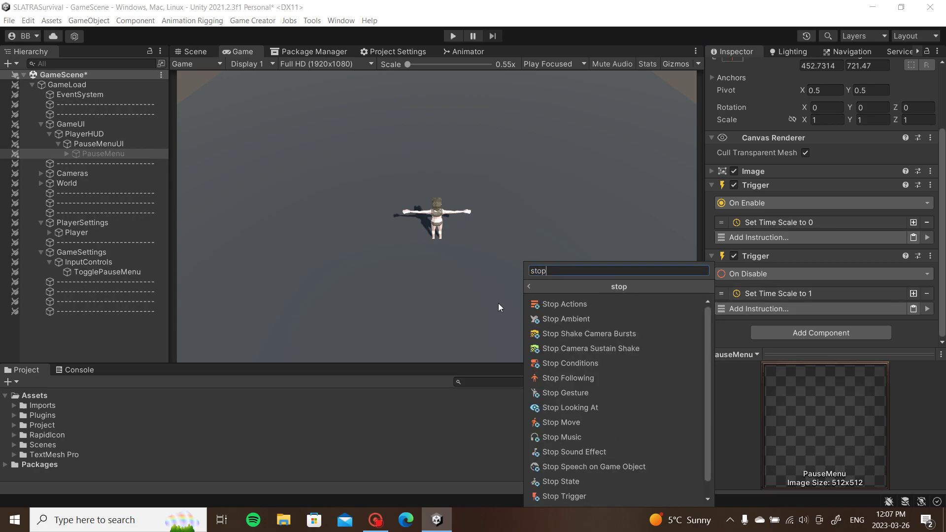
pyautogui.click(571, 423)
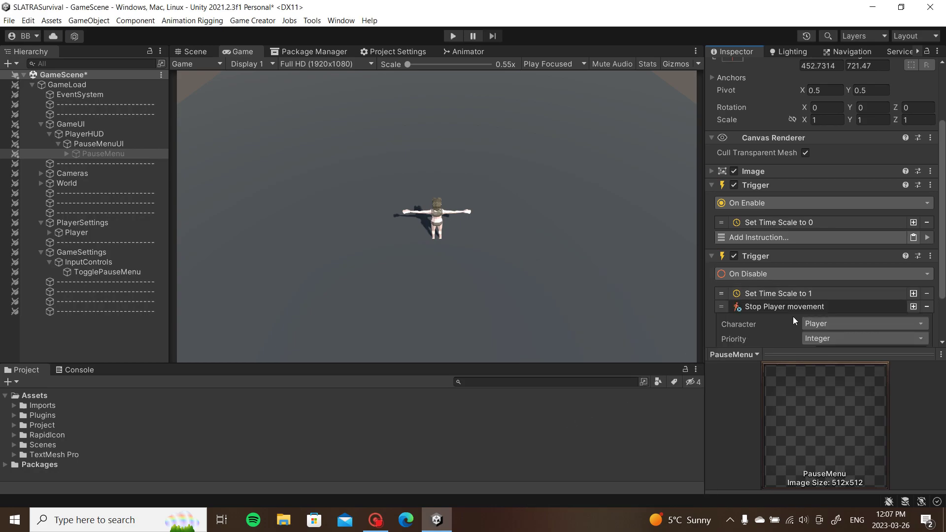
pyautogui.scroll(-2, 793, 318)
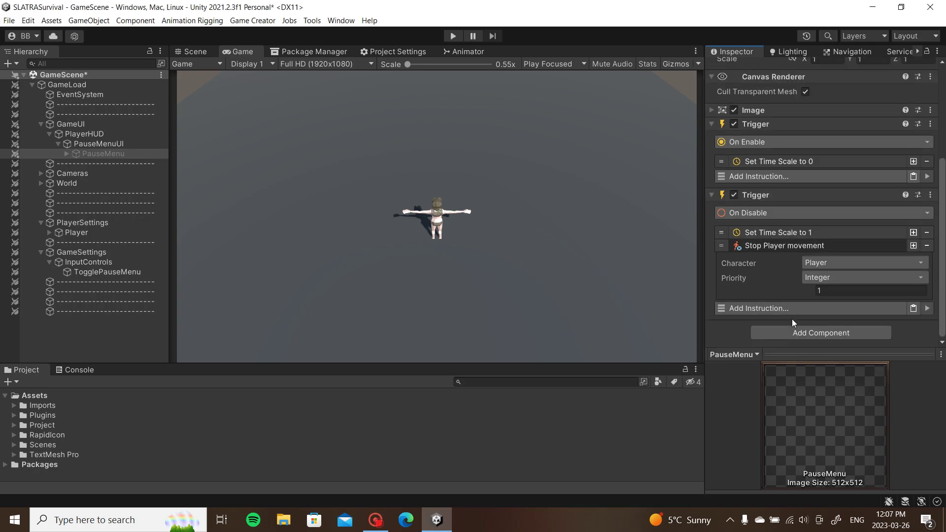
pyautogui.click(801, 246)
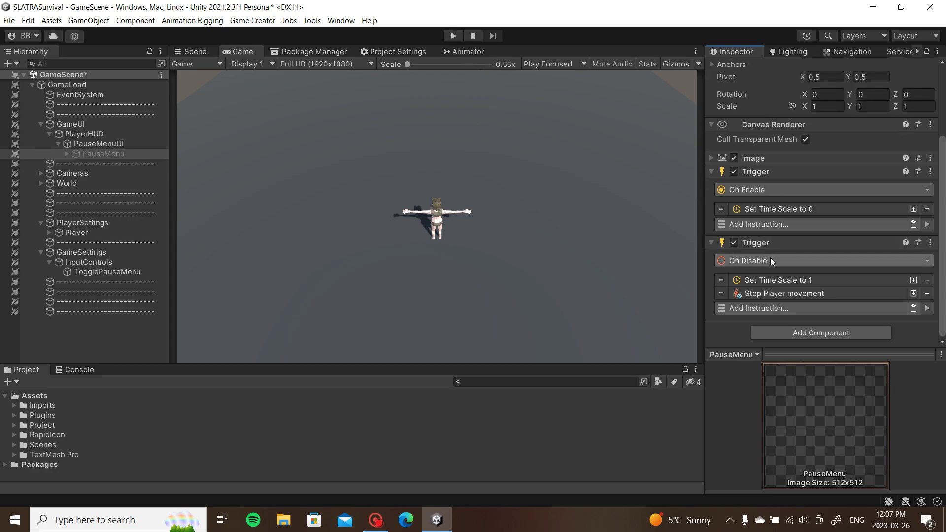
# Copy Stop Player movement into On Enable and move it above Set Time Scale in both triggers.
pyautogui.rightClick(782, 292)
pyautogui.click(808, 298)
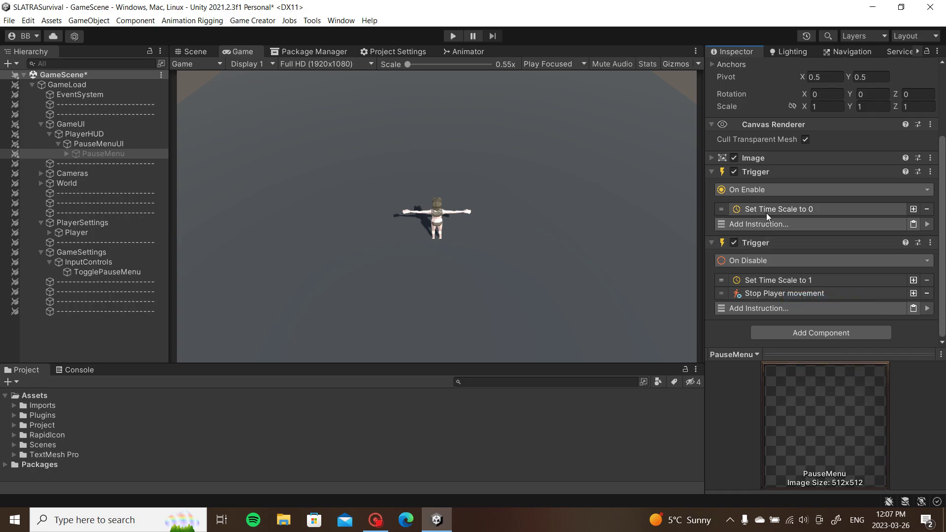
pyautogui.rightClick(769, 212)
pyautogui.click(805, 231)
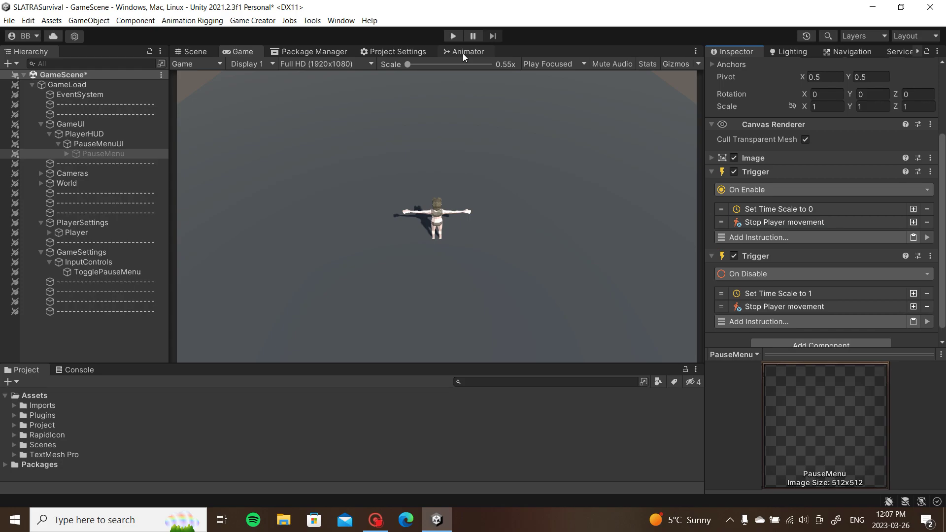
pyautogui.moveTo(722, 306); pyautogui.dragTo(718, 289)
pyautogui.moveTo(714, 203); pyautogui.dragTo(718, 209)
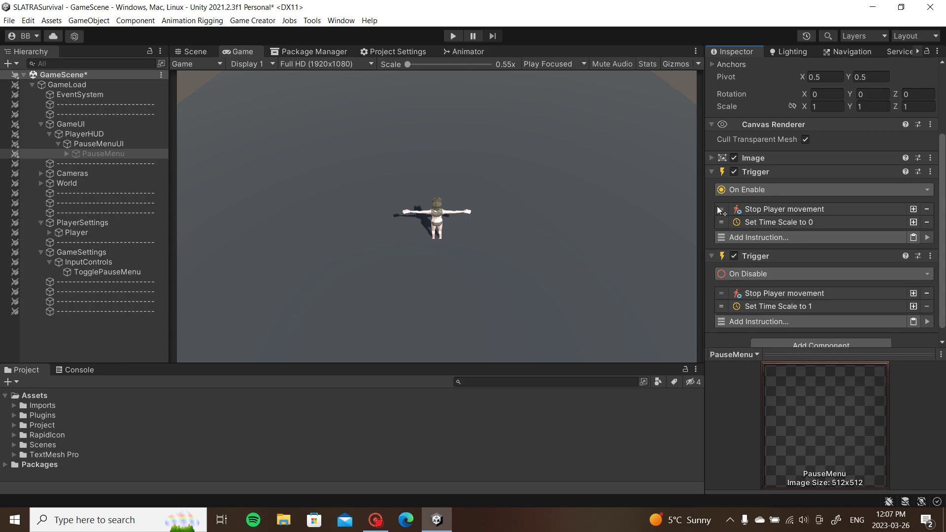
# Play the game and press Escape four times, opening and closing the pause menu twice.
pyautogui.click(454, 36)
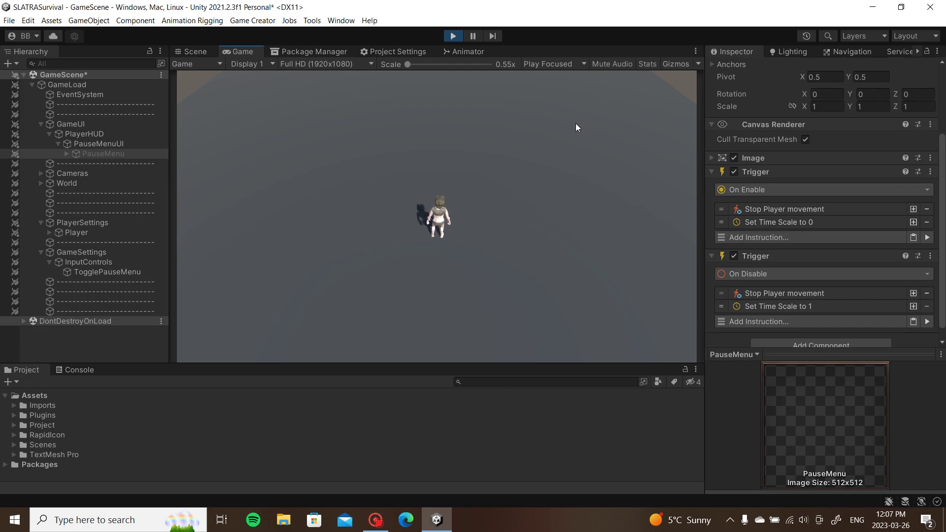
pyautogui.press('Escape')
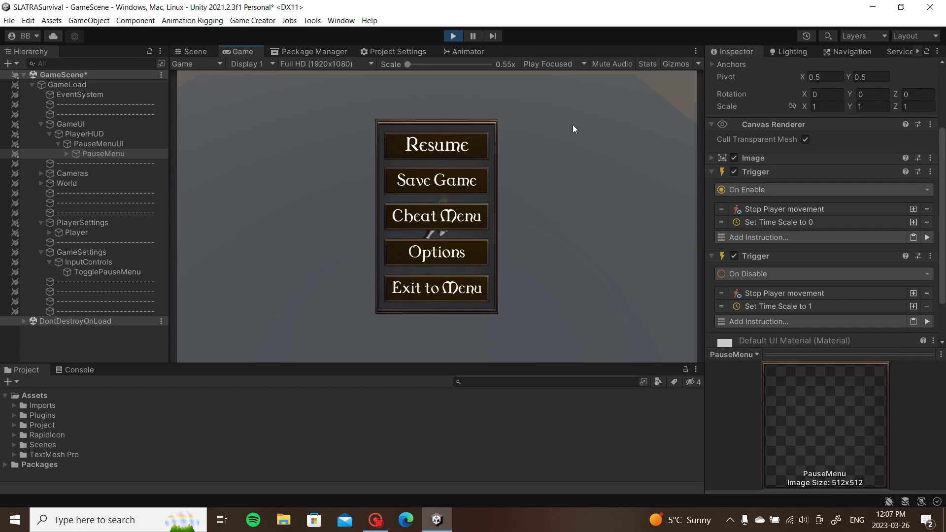
pyautogui.press('Escape')
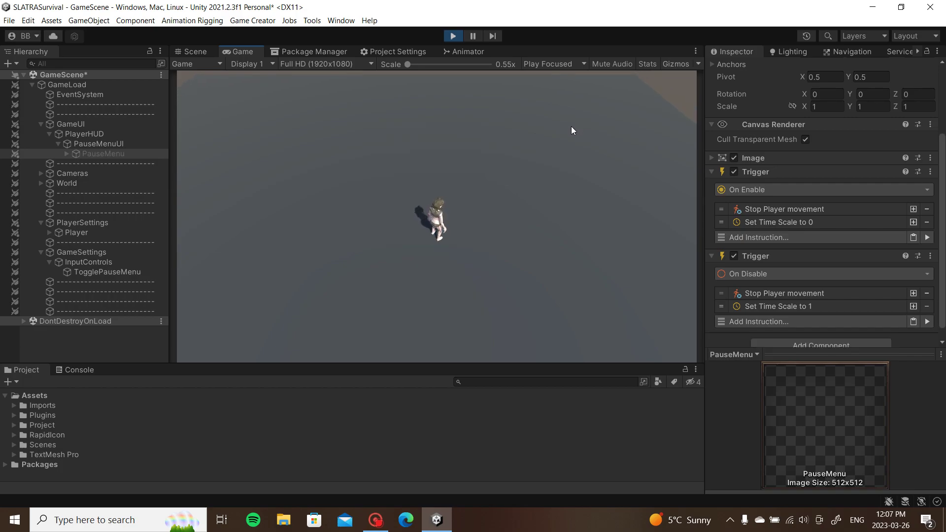
pyautogui.press('Escape')
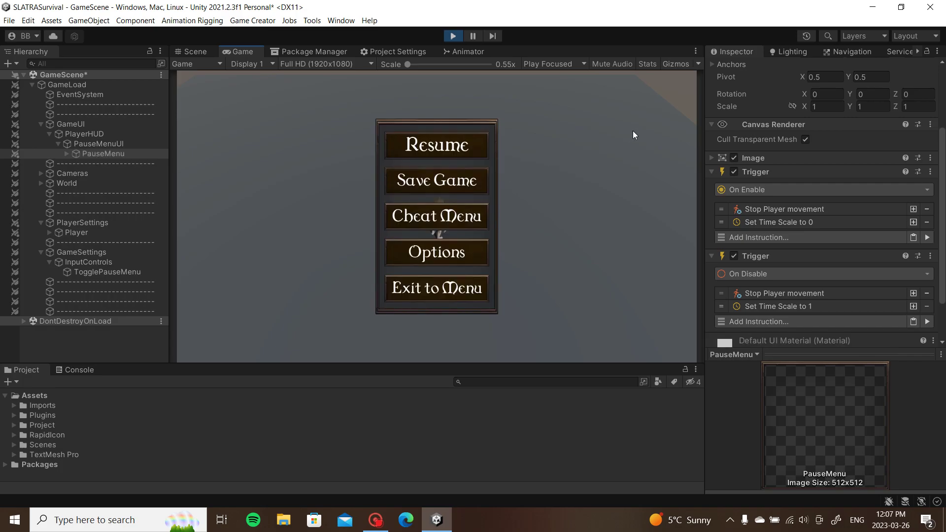
pyautogui.press('Escape')
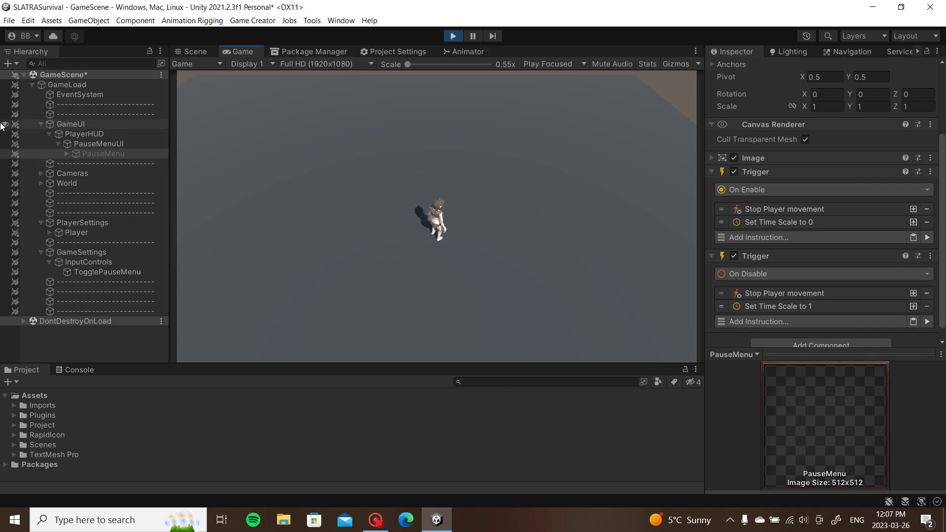
# Collapse PauseMenuUI and PlayerHUD in the hierarchy, then exit Play mode.
pyautogui.click(52, 144)
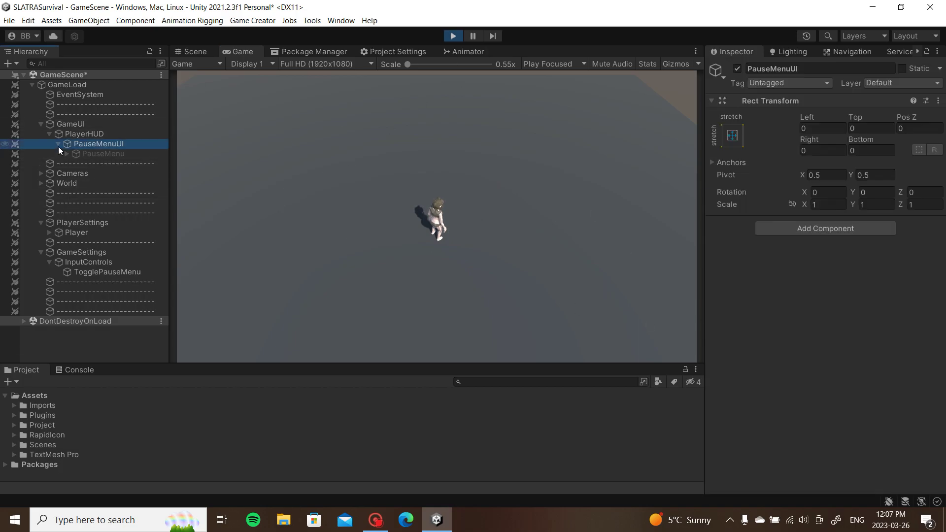
pyautogui.click(58, 144)
pyautogui.click(50, 134)
pyautogui.click(454, 37)
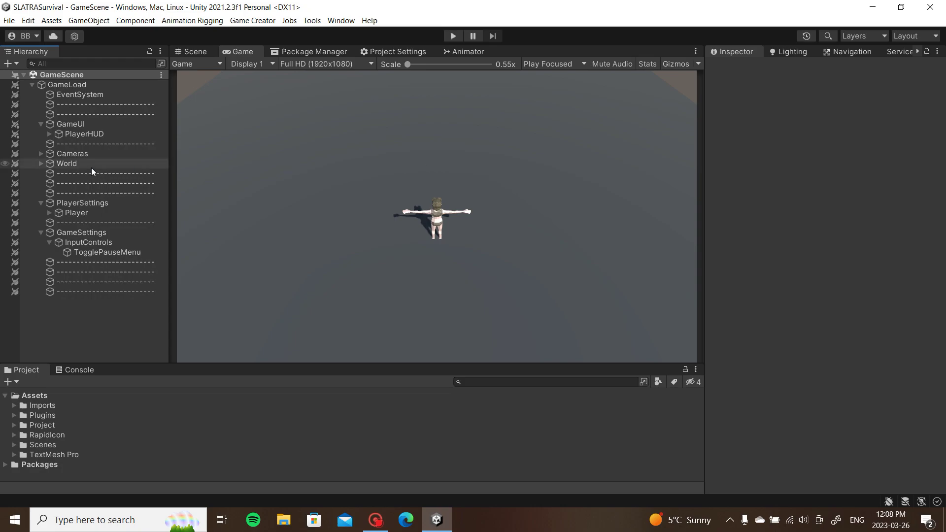
# Collapse the InputControls, GameSettings, PlayerSettings and GameUI groups.
pyautogui.click(50, 242)
pyautogui.click(42, 233)
pyautogui.click(40, 203)
pyautogui.click(41, 125)
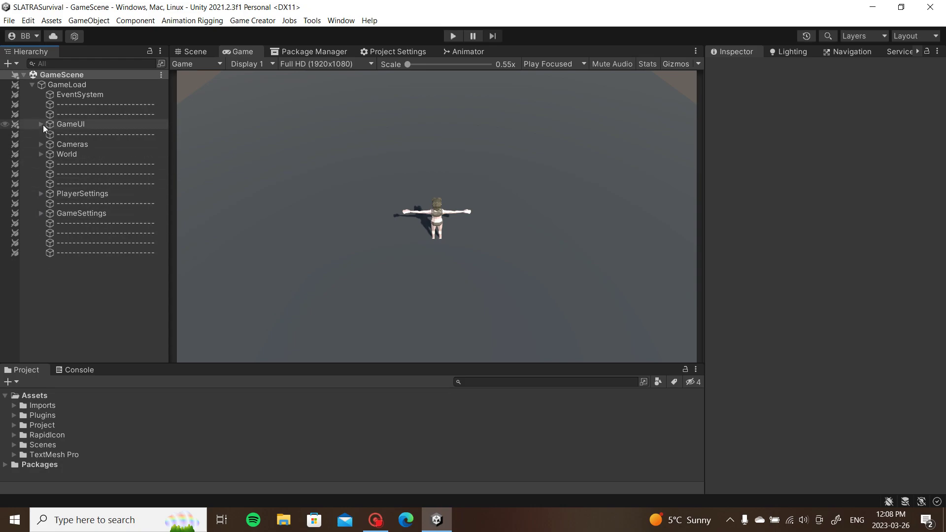